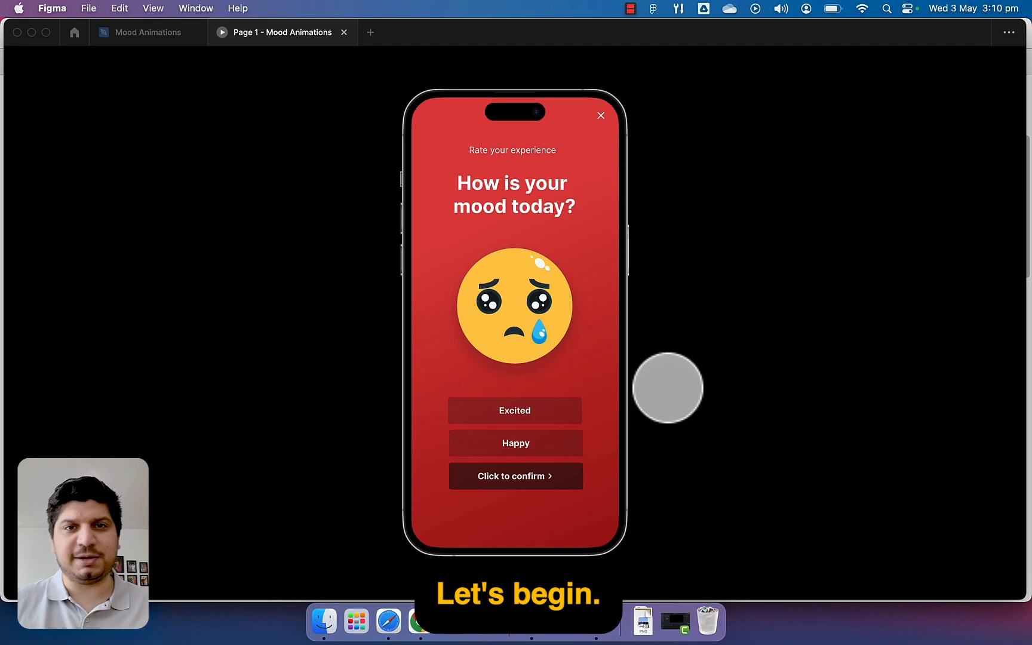
{"action": "left_click", "coordinate": [630, 9]}
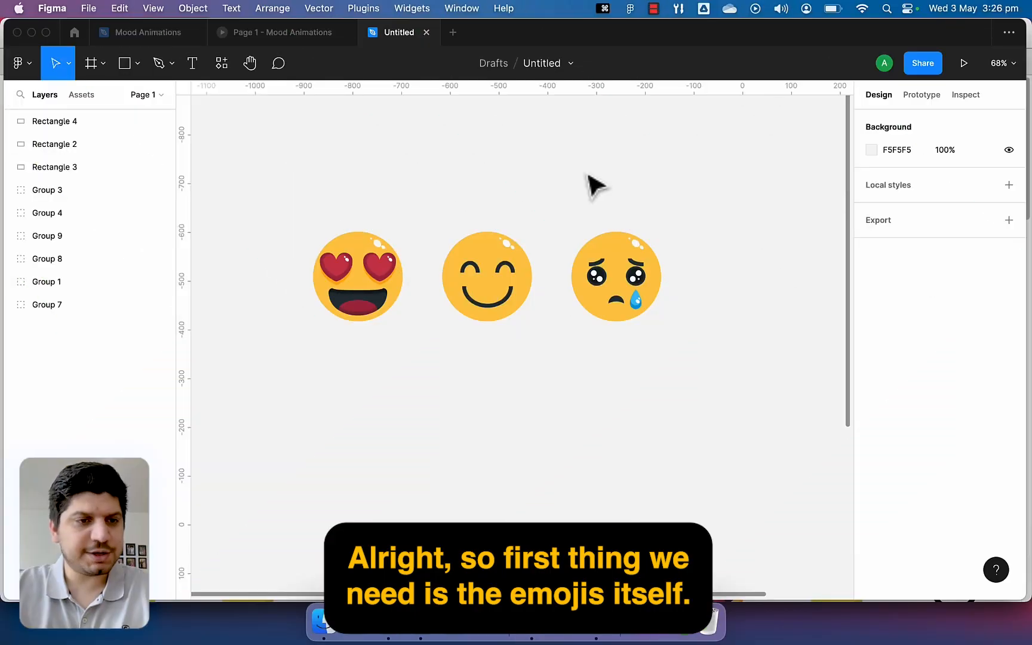
{"action": "left_click_drag", "start_coordinate": [239, 192], "coordinate": [361, 341]}
{"action": "left_click", "coordinate": [391, 383]}
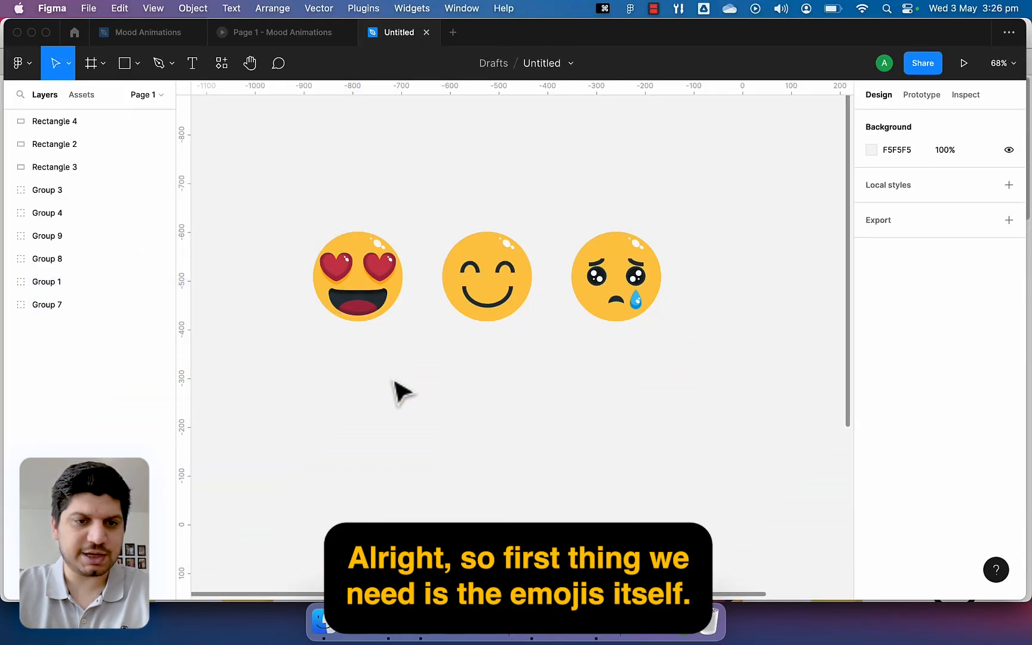
{"action": "left_click", "coordinate": [420, 623]}
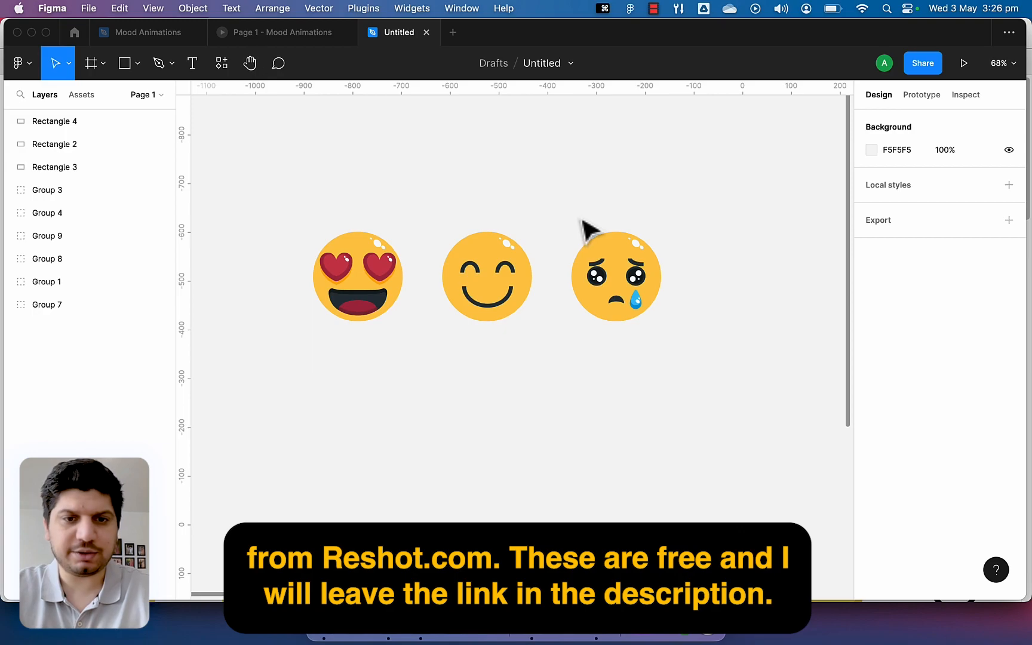
- Create an iPhone 14 Pro Max frame beside the emojis and rename it Excited
{"action": "left_click_drag", "start_coordinate": [693, 227], "coordinate": [560, 220]}
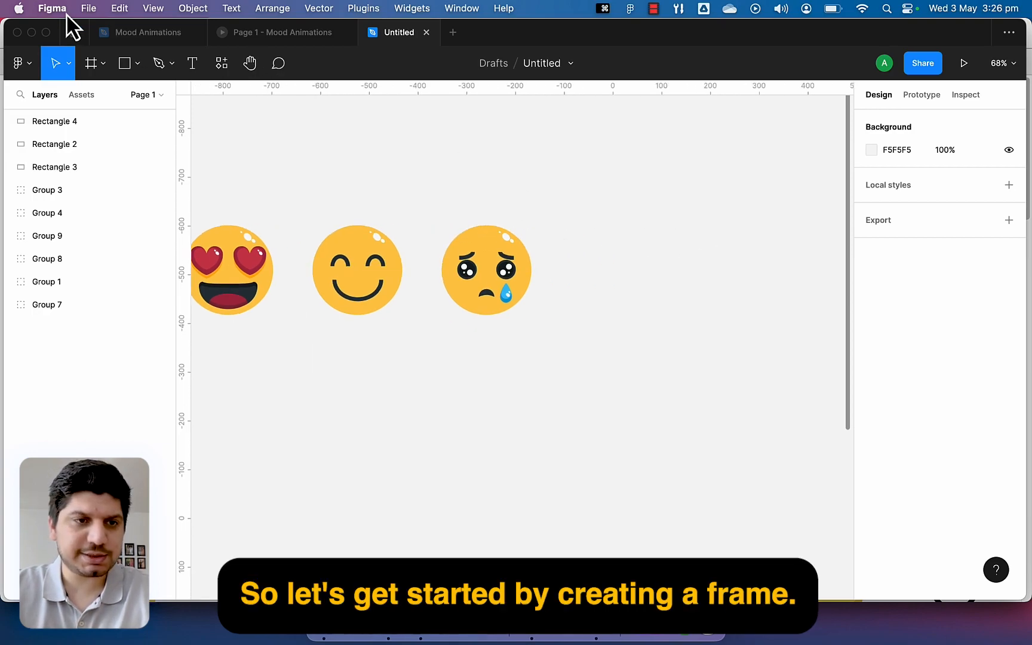
{"action": "left_click", "coordinate": [89, 59]}
{"action": "left_click", "coordinate": [948, 235]}
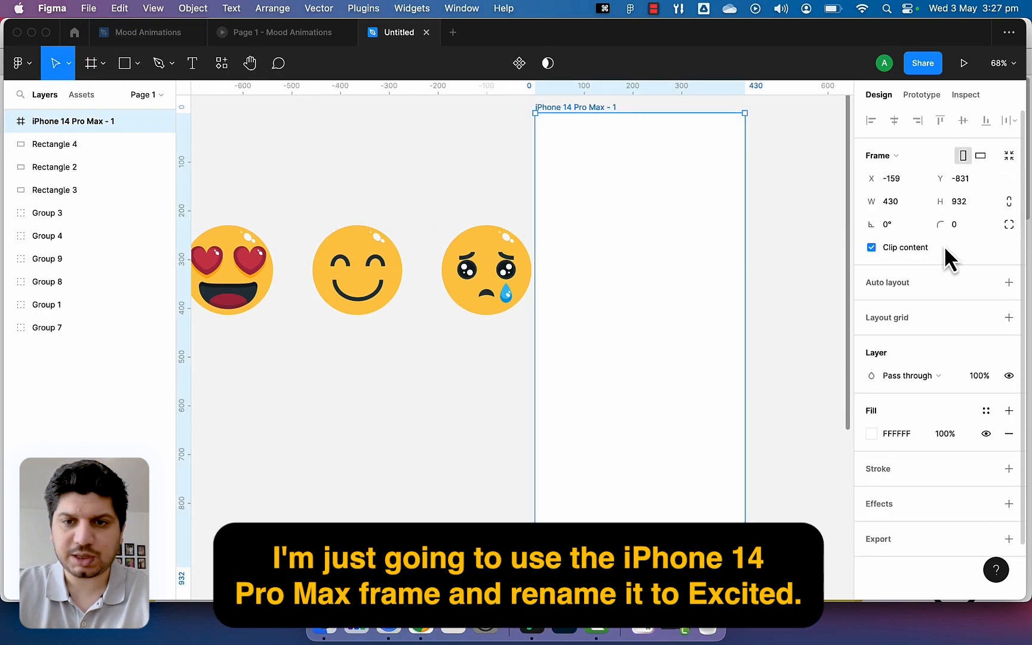
{"action": "left_click_drag", "start_coordinate": [718, 198], "coordinate": [608, 207]}
{"action": "left_click_drag", "start_coordinate": [479, 116], "coordinate": [533, 119]}
{"action": "double_click", "coordinate": [533, 119]}
{"action": "type", "text": "Excite"}
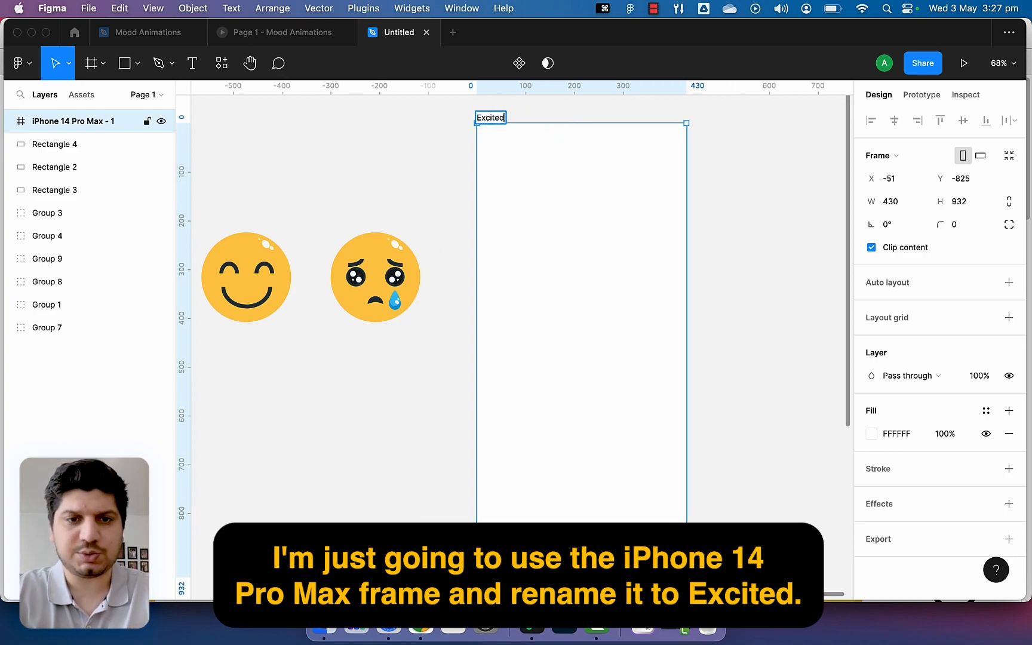
{"action": "type", "text": "d"}
{"action": "left_click", "coordinate": [754, 175]}
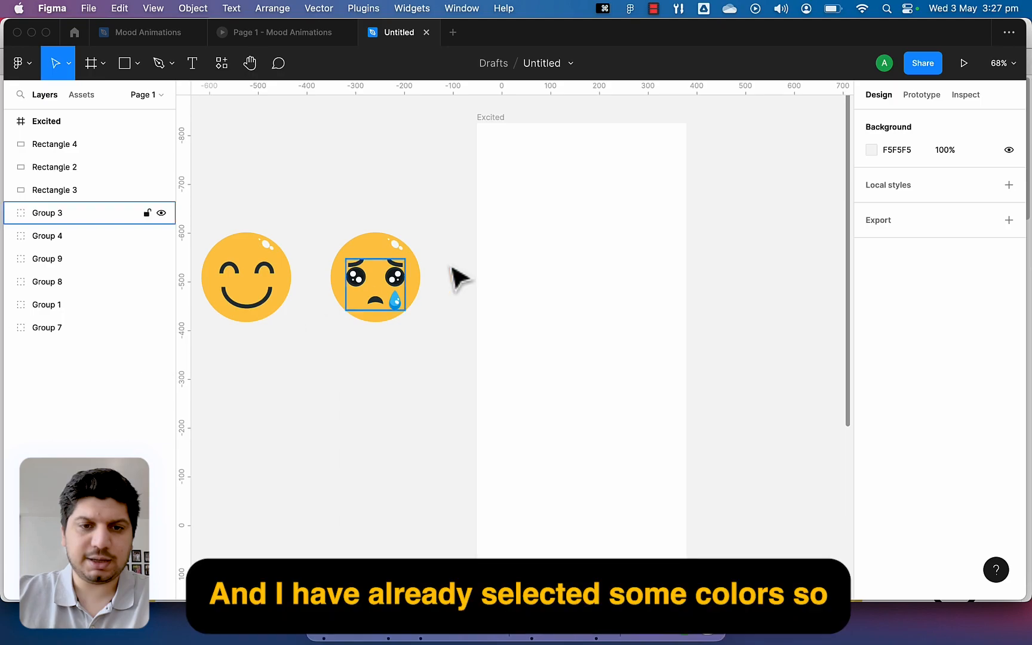
- Copy the purple gradient rectangle into the Excited frame and resize it to 430 × 932 so it fills the frame
{"action": "scroll", "coordinate": [673, 281], "scroll_direction": "down", "scroll_amount": 5}
{"action": "scroll", "coordinate": [682, 312], "scroll_direction": "down", "scroll_amount": 3}
{"action": "left_click_drag", "start_coordinate": [682, 313], "coordinate": [558, 390]}
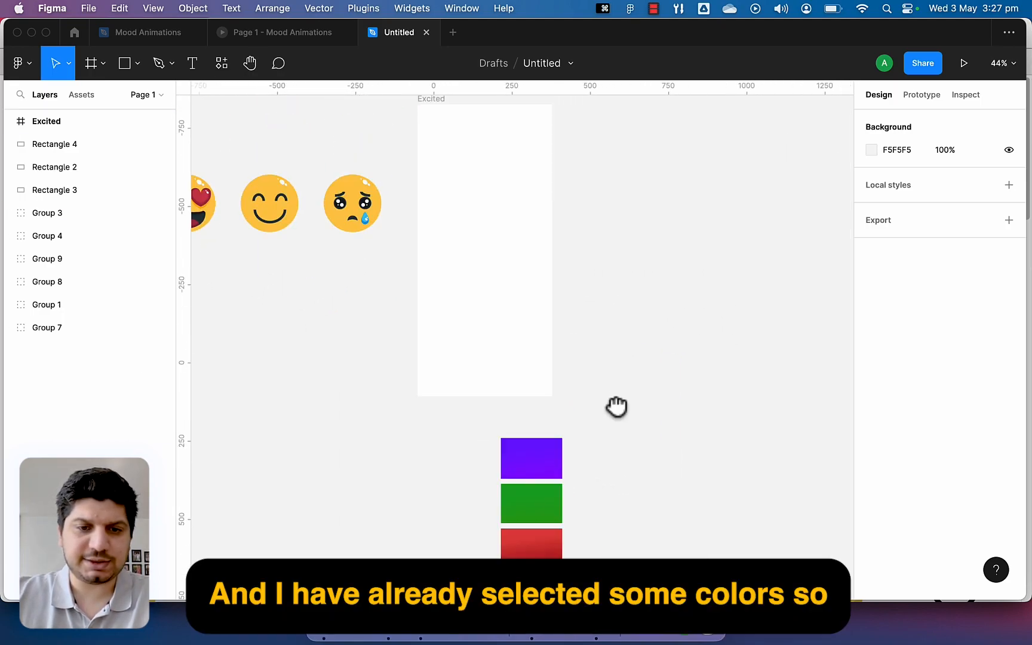
{"action": "left_click_drag", "start_coordinate": [553, 460], "coordinate": [482, 176]}
{"action": "left_click_drag", "start_coordinate": [564, 152], "coordinate": [630, 231]}
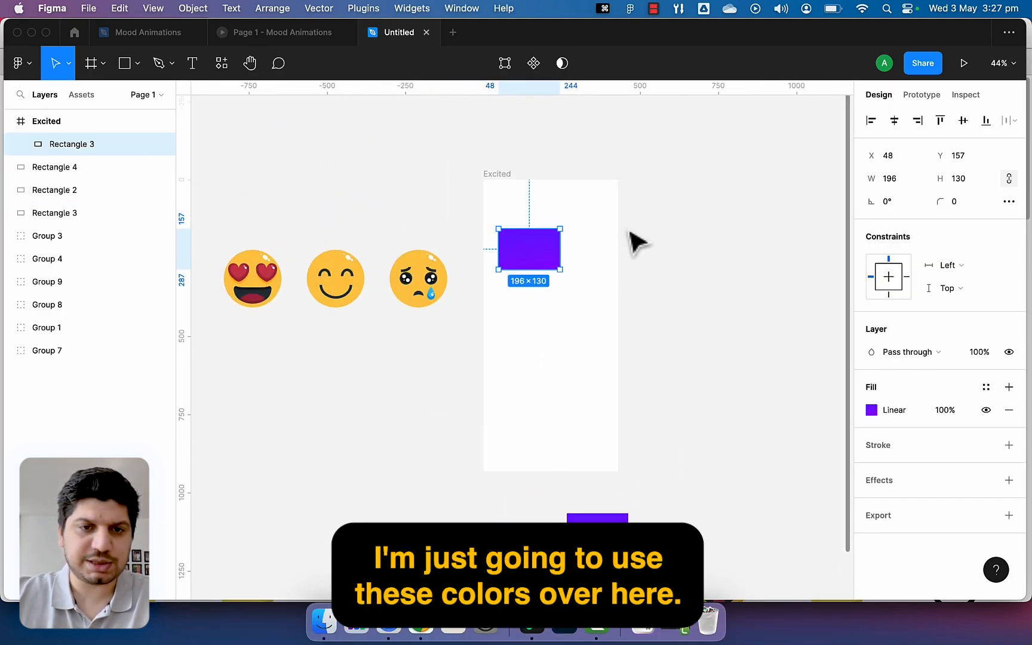
{"action": "scroll", "coordinate": [527, 228], "scroll_direction": "up", "scroll_amount": 1}
{"action": "left_click_drag", "start_coordinate": [537, 258], "coordinate": [626, 497]}
- Examine the background rectangle's linear gradient stops and the available fill types
{"action": "left_click", "coordinate": [871, 409]}
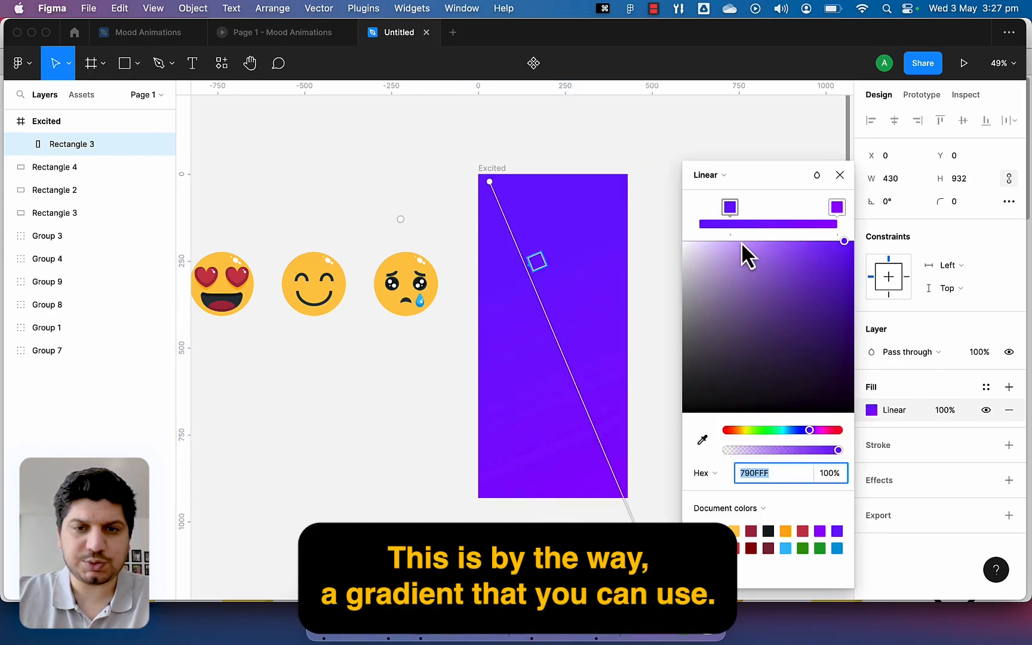
{"action": "left_click", "coordinate": [836, 207]}
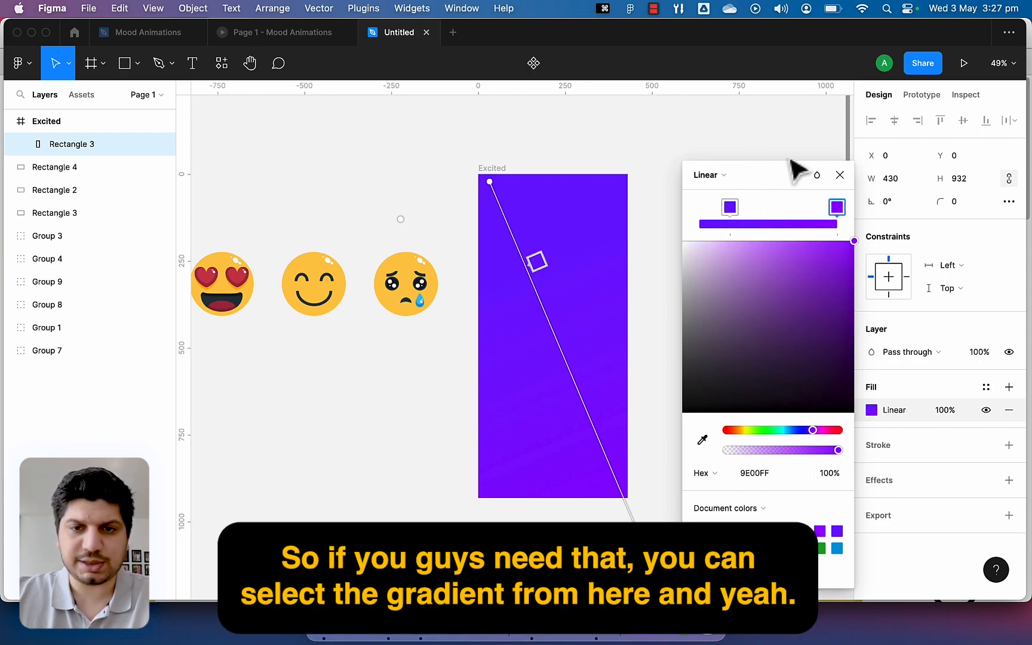
{"action": "left_click", "coordinate": [710, 179]}
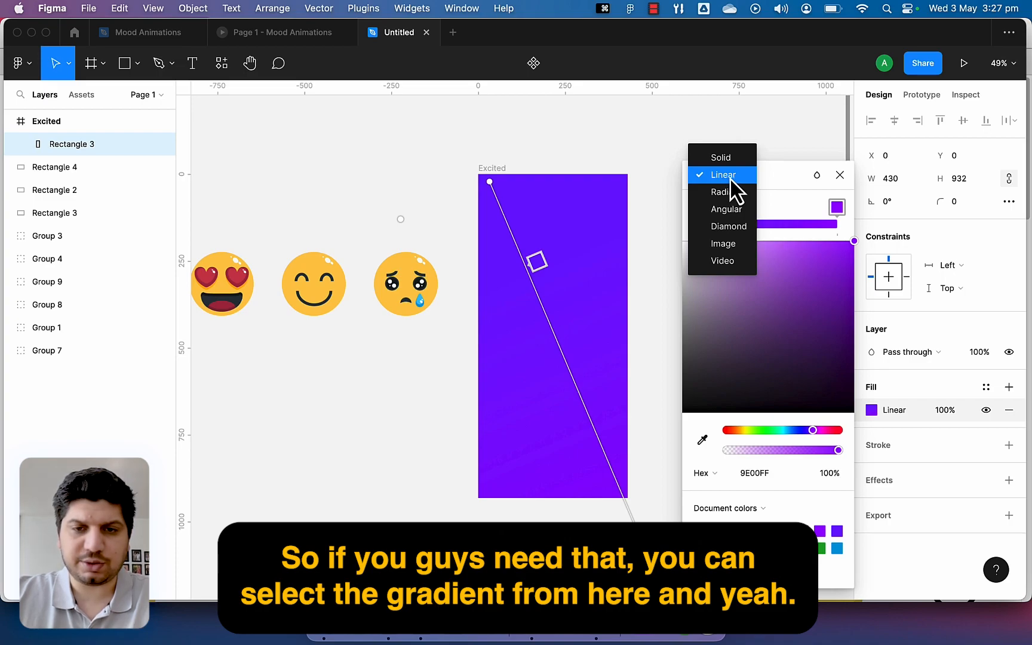
{"action": "left_click", "coordinate": [731, 179]}
{"action": "left_click", "coordinate": [840, 174]}
{"action": "left_click", "coordinate": [721, 179]}
- Add the text "Rate your experience" in the upper part of the Excited frame
{"action": "left_click_drag", "start_coordinate": [668, 271], "coordinate": [702, 226]}
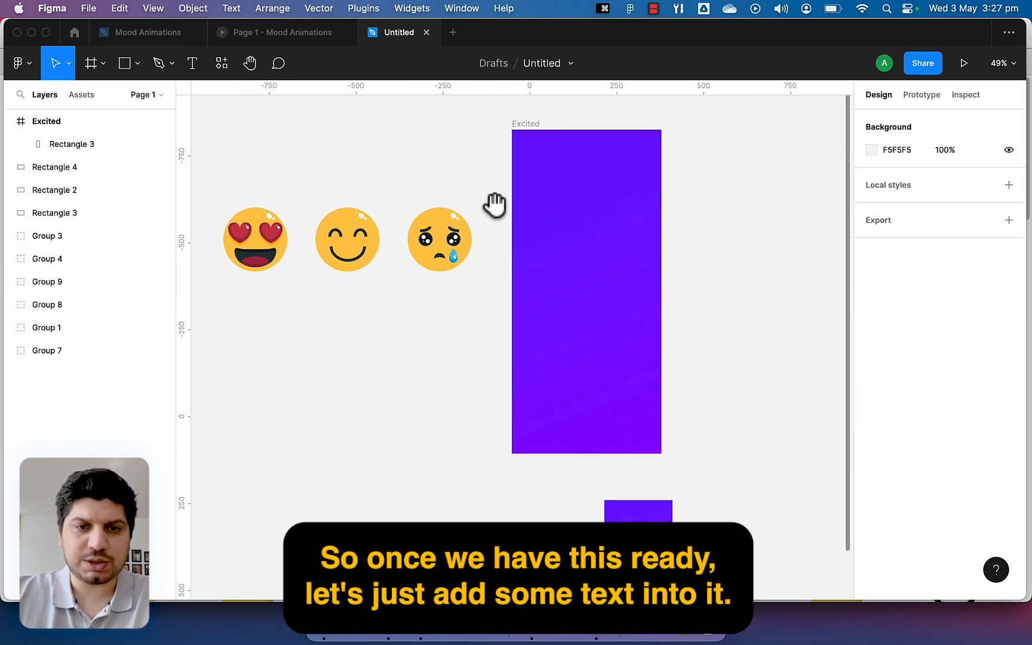
{"action": "left_click_drag", "start_coordinate": [495, 204], "coordinate": [475, 245]}
{"action": "key", "text": "t"}
{"action": "left_click", "coordinate": [532, 219]}
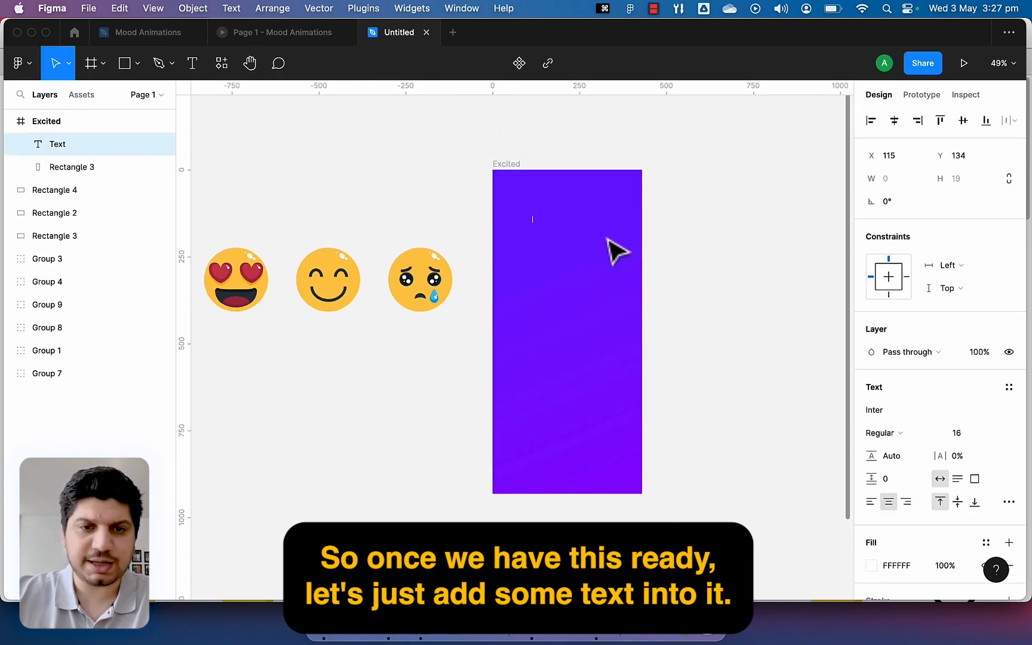
{"action": "type", "text": "Rate your experience"}
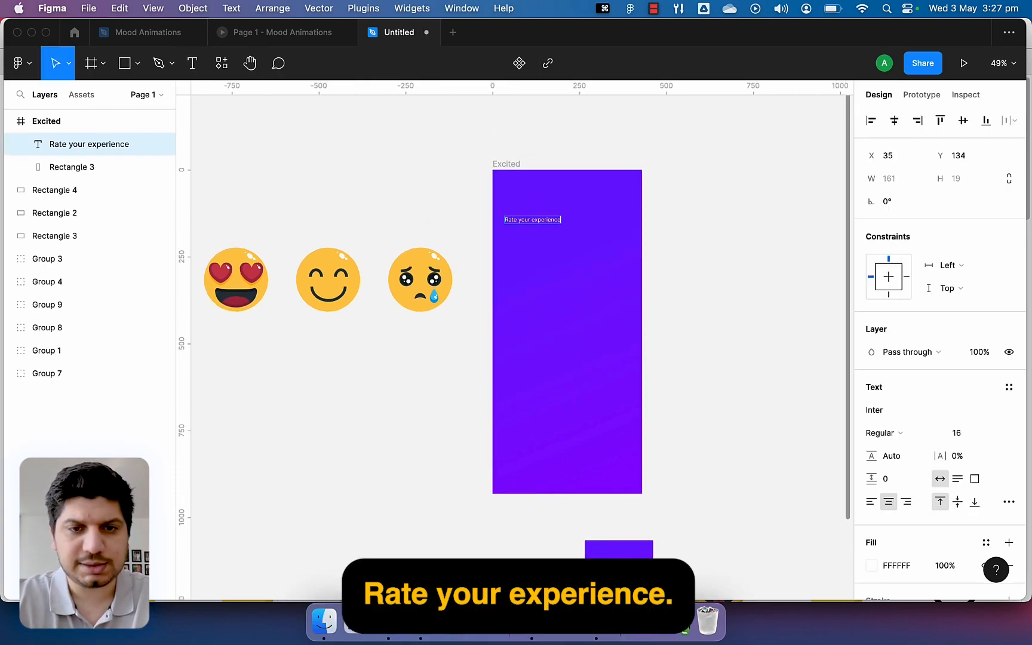
{"action": "key", "text": "Escape"}
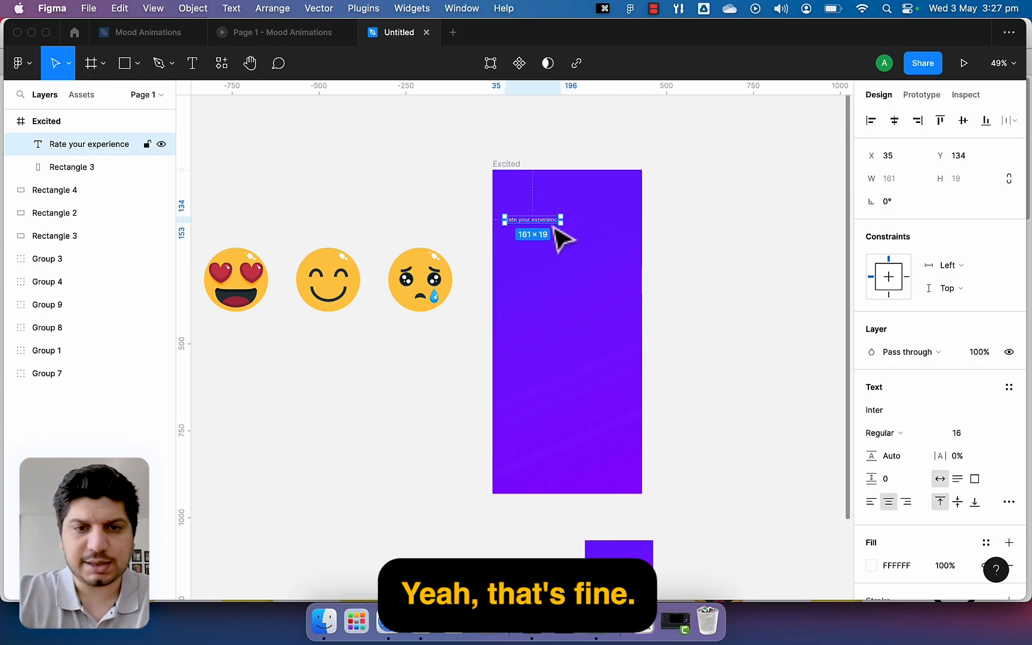
- Centre the caption near the frame's top, duplicate it below and change the copy to "How is your mood today" over two lines
{"action": "left_click_drag", "start_coordinate": [551, 223], "coordinate": [585, 229]}
{"action": "double_click", "coordinate": [584, 230]}
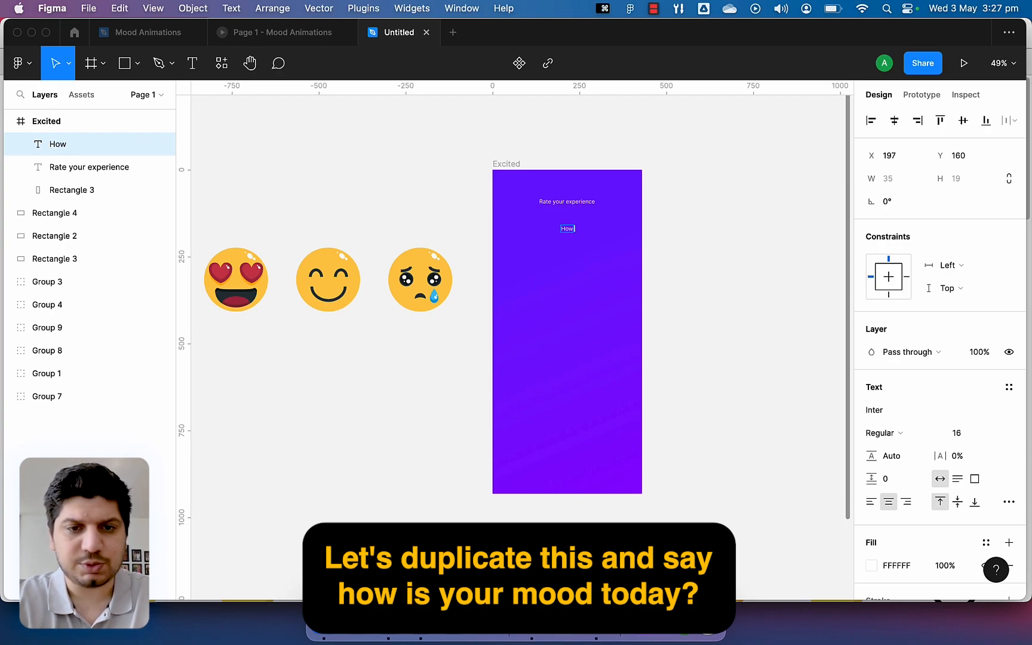
{"action": "type", "text": "How is your mood "}
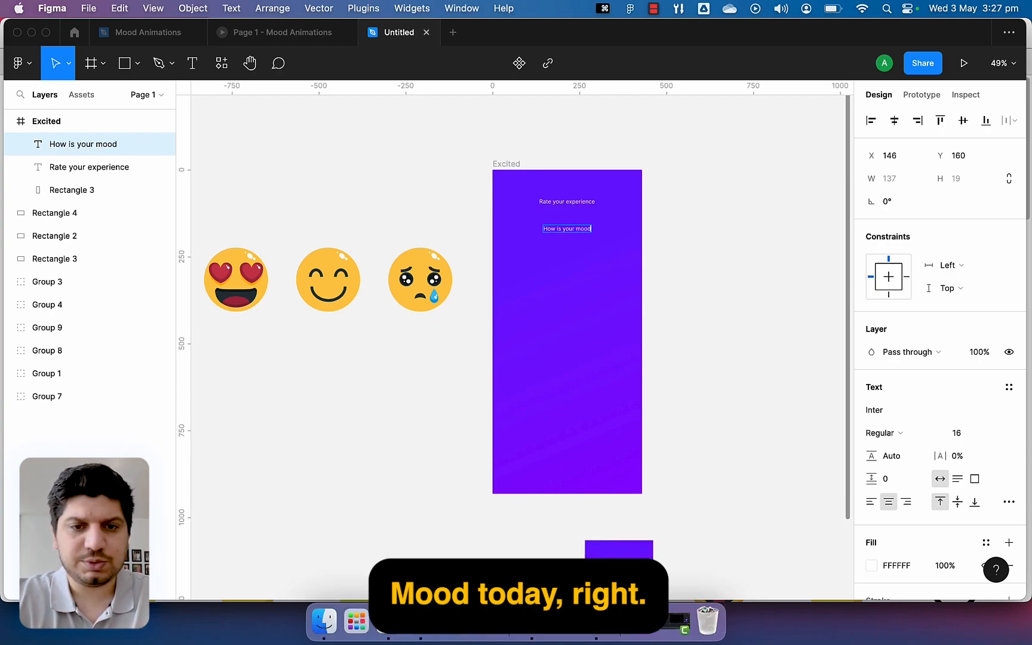
{"action": "type", "text": "today"}
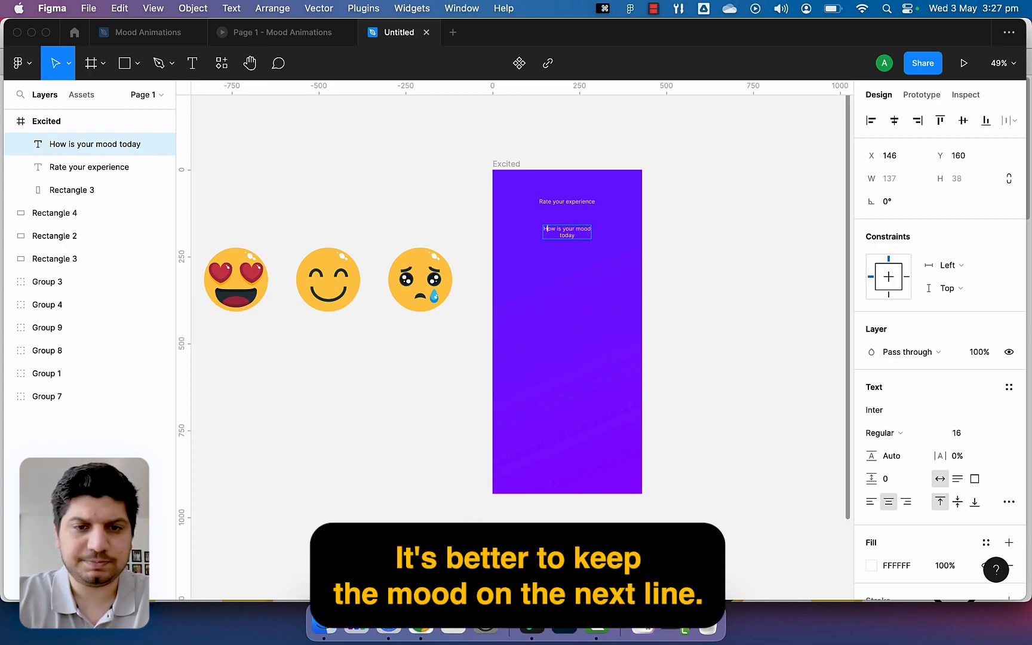
{"action": "key", "text": "shift+Return"}
{"action": "key", "text": "BackSpace"}
{"action": "key", "text": "Escape"}
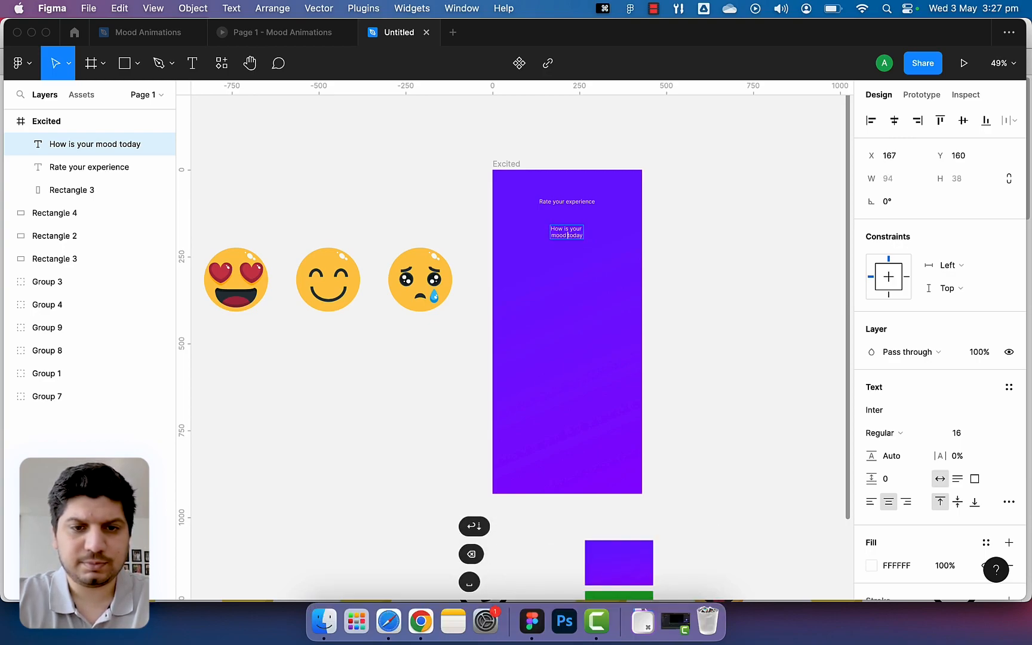
- Format the mood heading as Bold at size 40 and end it with a question mark
{"action": "left_click", "coordinate": [984, 434]}
{"action": "left_click", "coordinate": [980, 519]}
{"action": "key", "text": "super+b"}
{"action": "left_click", "coordinate": [704, 269]}
{"action": "double_click", "coordinate": [579, 257]}
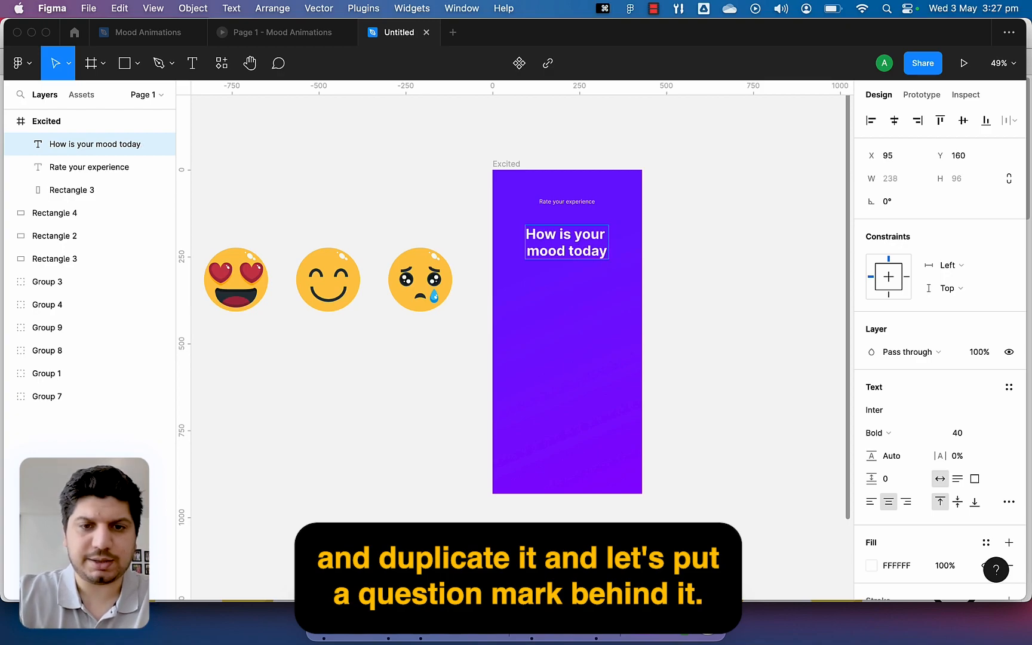
{"action": "type", "text": "?"}
{"action": "key", "text": "Escape"}
{"action": "left_click", "coordinate": [764, 324]}
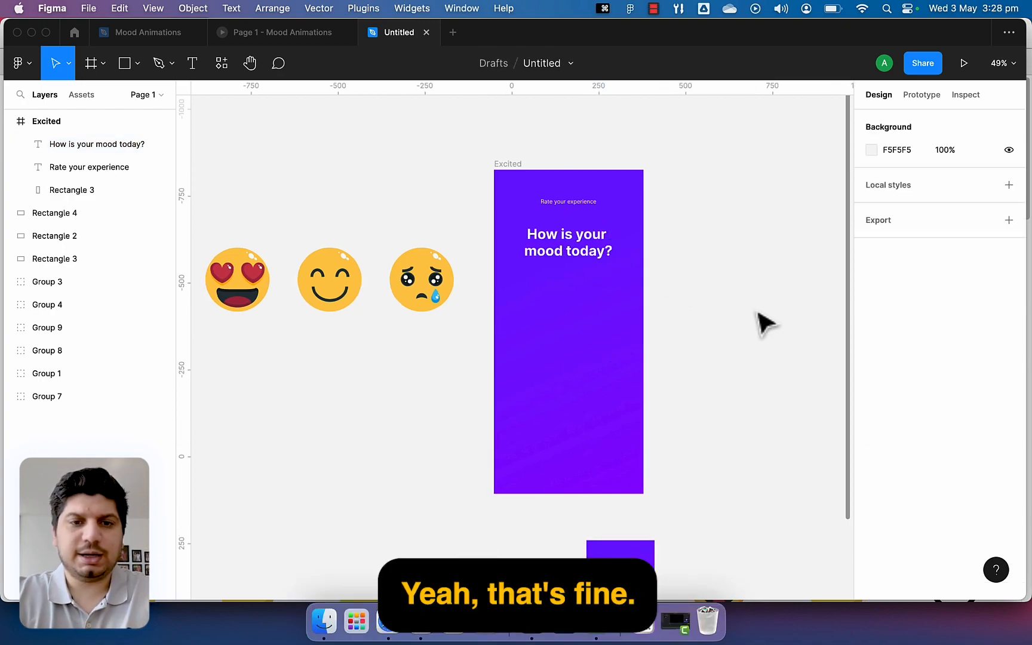
- Shift all three emojis together farther away from the Excited frame
{"action": "scroll", "coordinate": [765, 323], "scroll_direction": "left", "scroll_amount": 2}
{"action": "scroll", "coordinate": [409, 349], "scroll_direction": "left", "scroll_amount": 3}
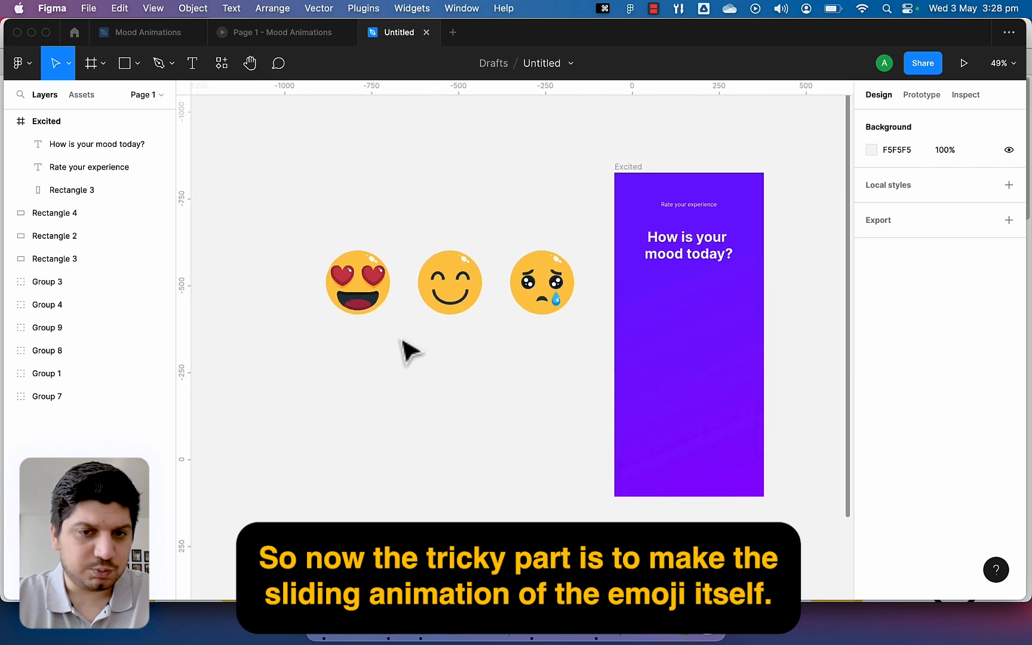
{"action": "left_click_drag", "start_coordinate": [276, 217], "coordinate": [495, 299]}
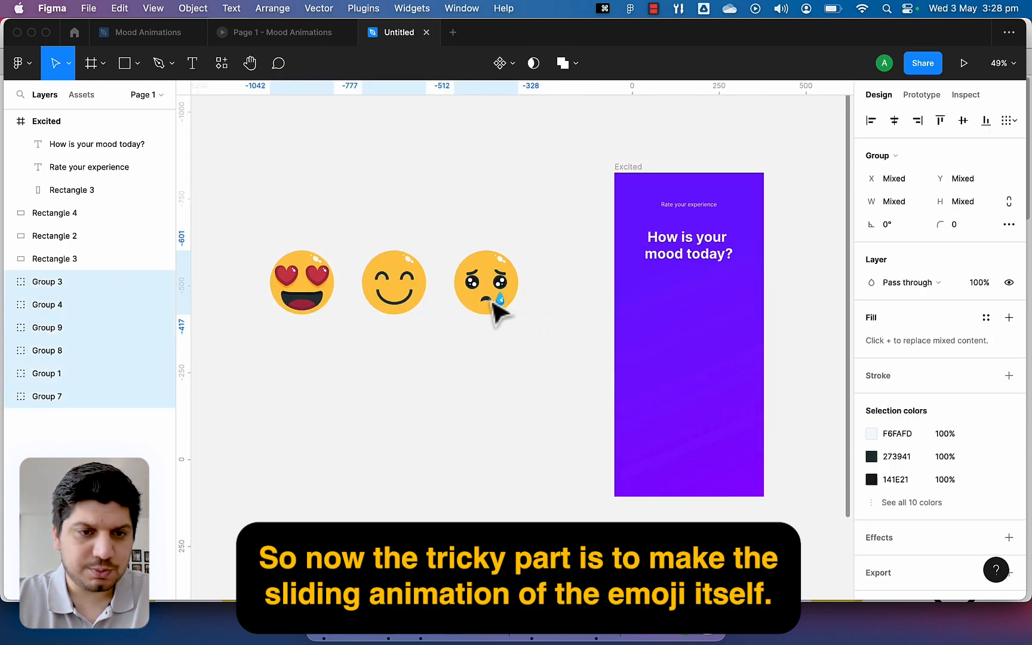
- Try the mood buttons in the finished Mood Animations prototype and return to the Untitled design file
{"action": "left_click", "coordinate": [281, 32]}
{"action": "left_click", "coordinate": [528, 411]}
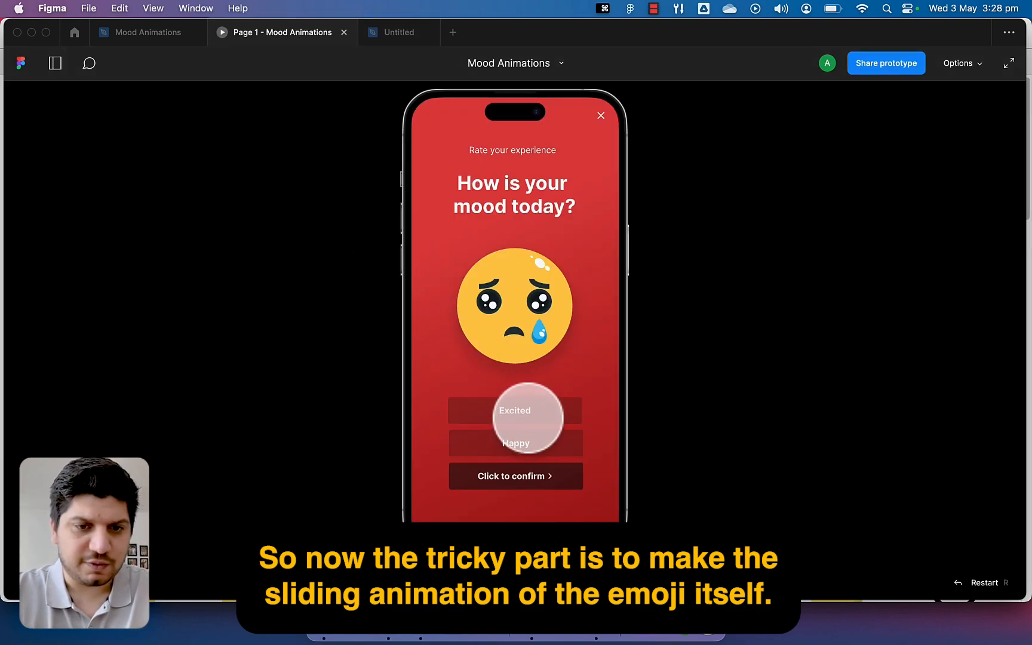
{"action": "left_click", "coordinate": [555, 437]}
{"action": "left_click", "coordinate": [556, 476]}
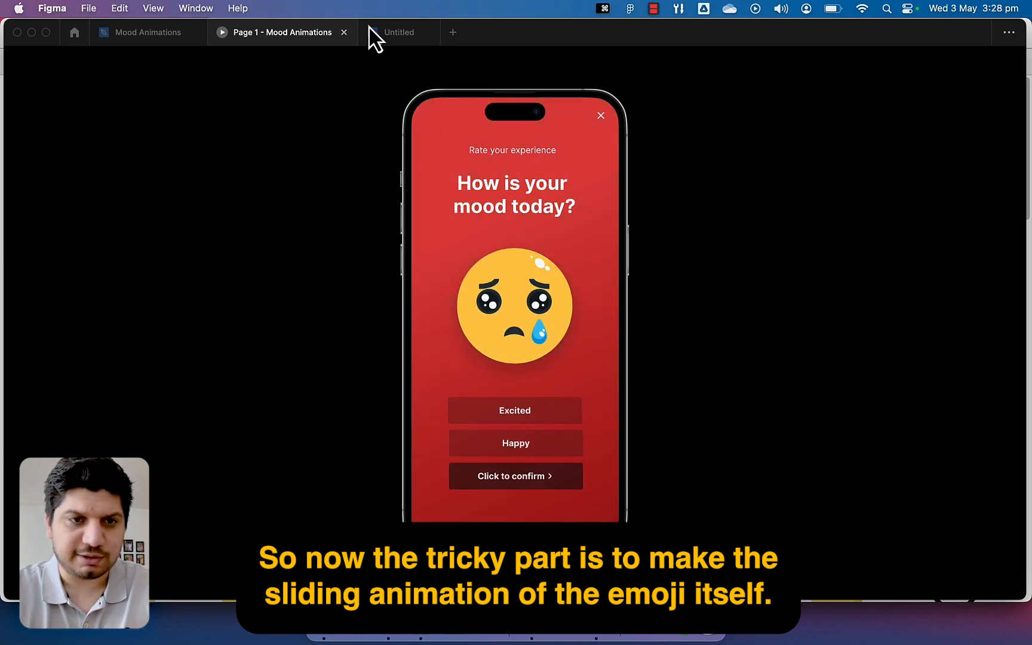
{"action": "left_click", "coordinate": [378, 35]}
{"action": "scroll", "coordinate": [385, 239], "scroll_direction": "left", "scroll_amount": 4}
{"action": "left_click", "coordinate": [387, 396]}
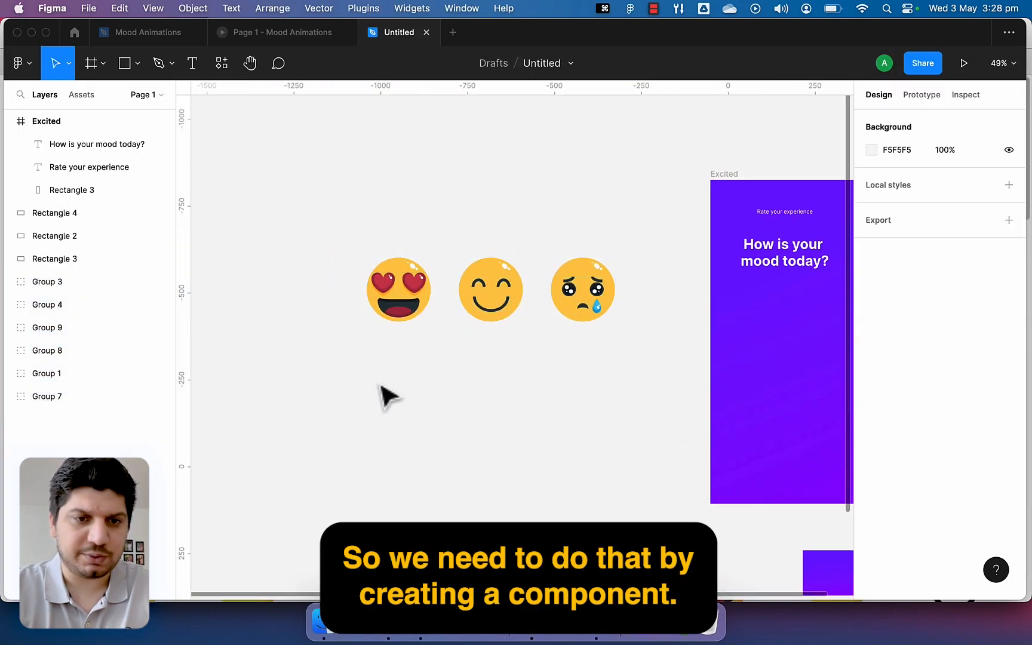
- Duplicate the whole heart-eyes emoji, face and background, into the empty canvas area below the original
{"action": "scroll", "coordinate": [387, 395], "scroll_direction": "left", "scroll_amount": 3}
{"action": "scroll", "coordinate": [387, 396], "scroll_direction": "down", "scroll_amount": 1}
{"action": "scroll", "coordinate": [497, 364], "scroll_direction": "up", "scroll_amount": 5}
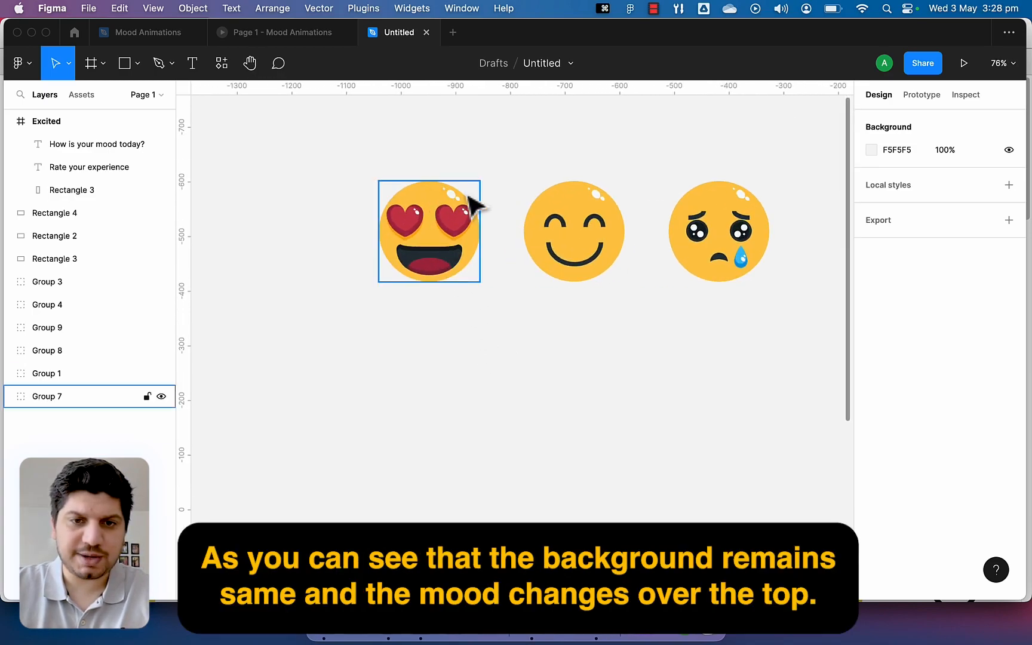
{"action": "left_click", "coordinate": [412, 230]}
{"action": "left_click", "coordinate": [587, 357]}
{"action": "left_click_drag", "start_coordinate": [521, 329], "coordinate": [511, 299]}
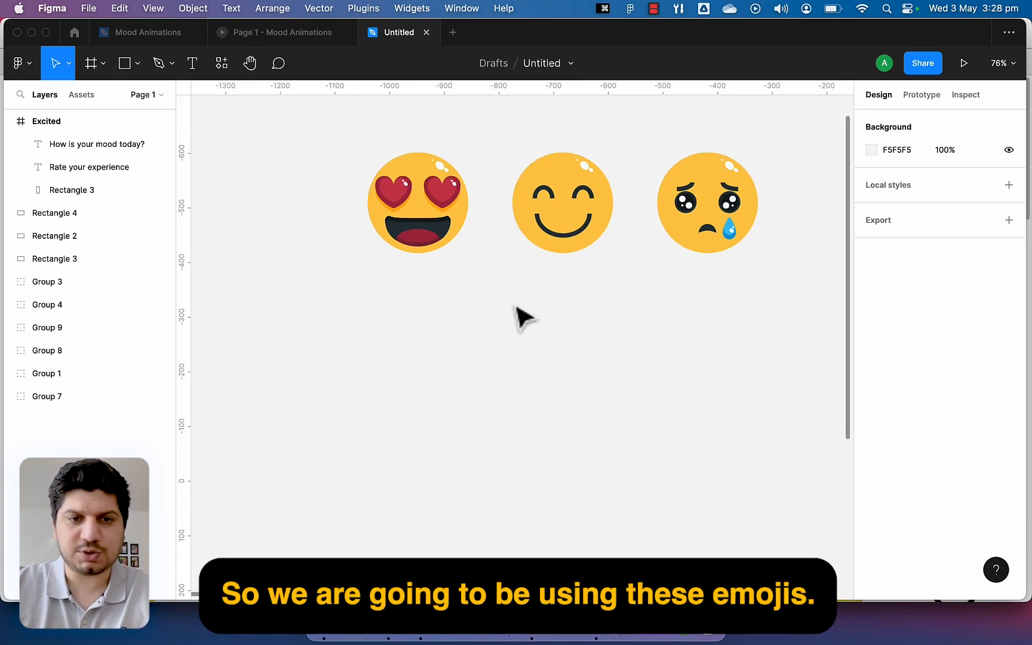
{"action": "left_click_drag", "start_coordinate": [361, 138], "coordinate": [470, 313]}
{"action": "left_click_drag", "start_coordinate": [429, 236], "coordinate": [444, 479]}
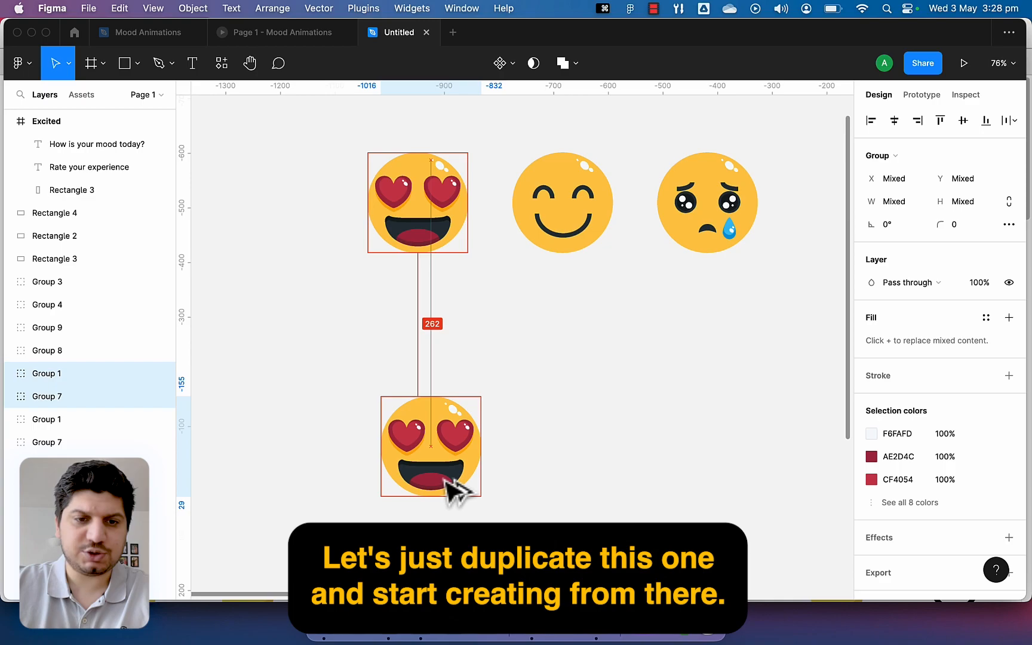
- Move the smiling and crying facial features off their yellow circles and line them up beside the duplicated heart-eyes emoji
{"action": "left_click_drag", "start_coordinate": [608, 419], "coordinate": [513, 217]}
{"action": "scroll", "coordinate": [307, 255], "scroll_direction": "up", "scroll_amount": 3}
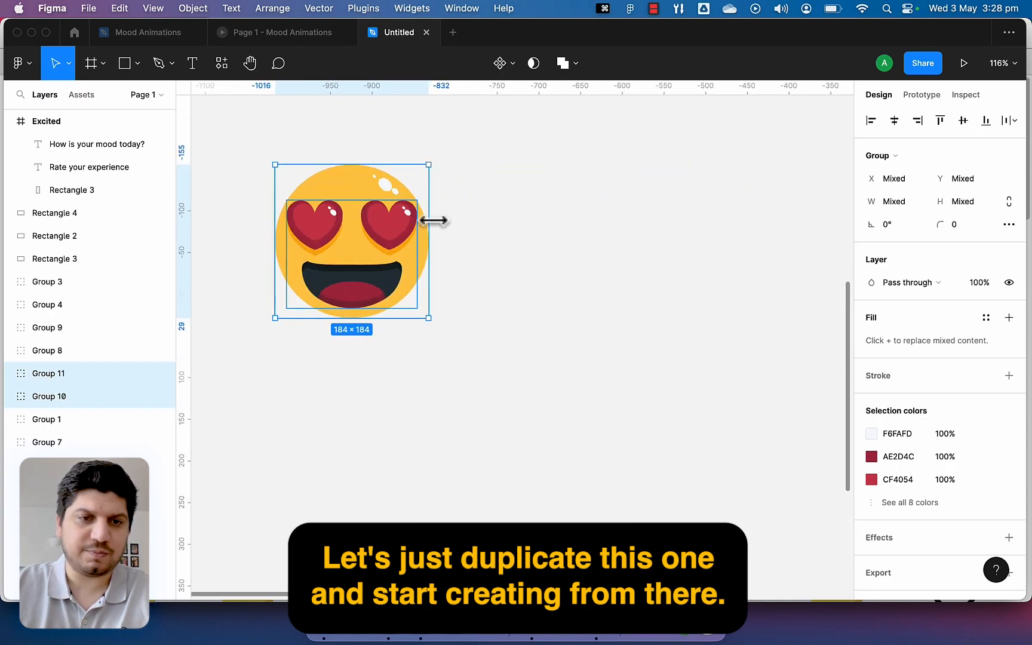
{"action": "left_click", "coordinate": [379, 241]}
{"action": "scroll", "coordinate": [402, 238], "scroll_direction": "down", "scroll_amount": 3}
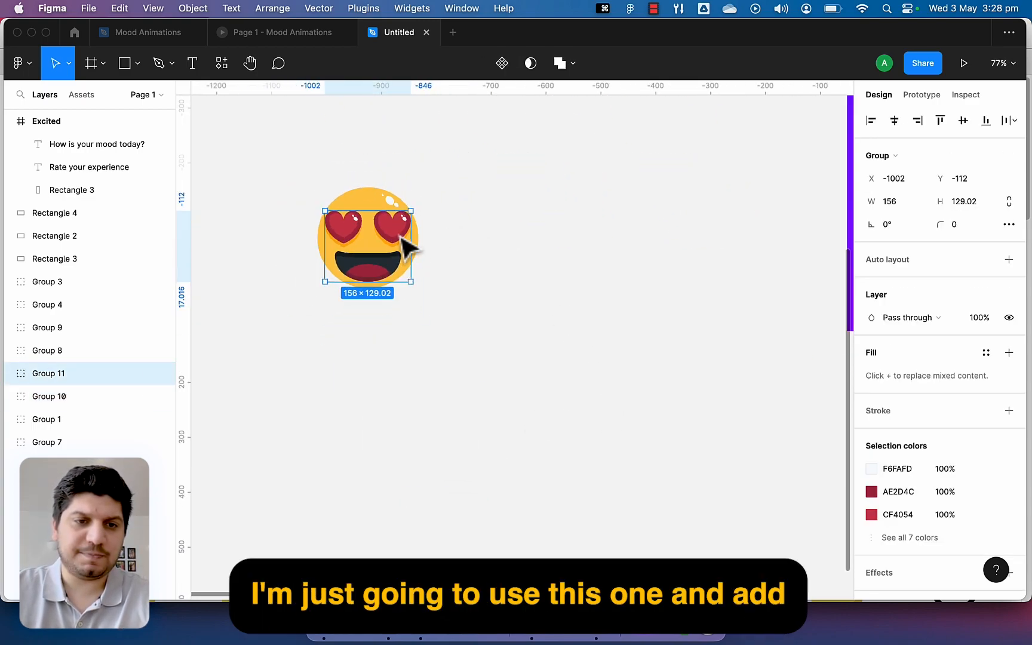
{"action": "scroll", "coordinate": [291, 209], "scroll_direction": "up", "scroll_amount": 5}
{"action": "left_click_drag", "start_coordinate": [488, 161], "coordinate": [479, 412]}
{"action": "left_click", "coordinate": [632, 140]}
{"action": "left_click_drag", "start_coordinate": [632, 135], "coordinate": [572, 371]}
- Group the heart-eyes, smiling and crying facial features together, leaving out the yellow circle
{"action": "left_click", "coordinate": [513, 375], "text": "shift"}
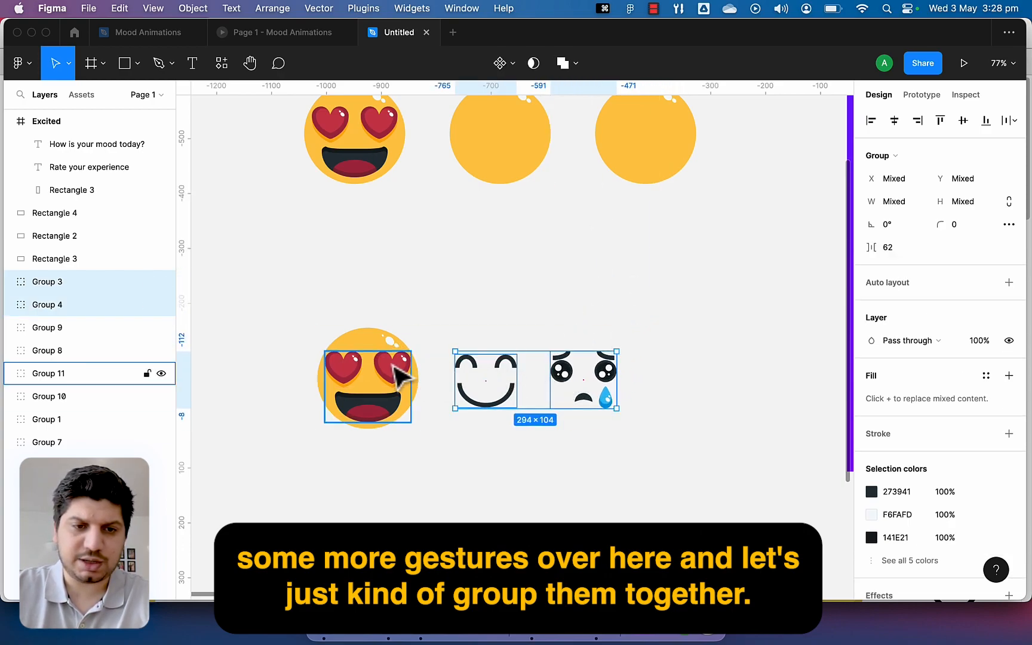
{"action": "left_click", "coordinate": [395, 368], "text": "shift"}
{"action": "key", "text": "super+g"}
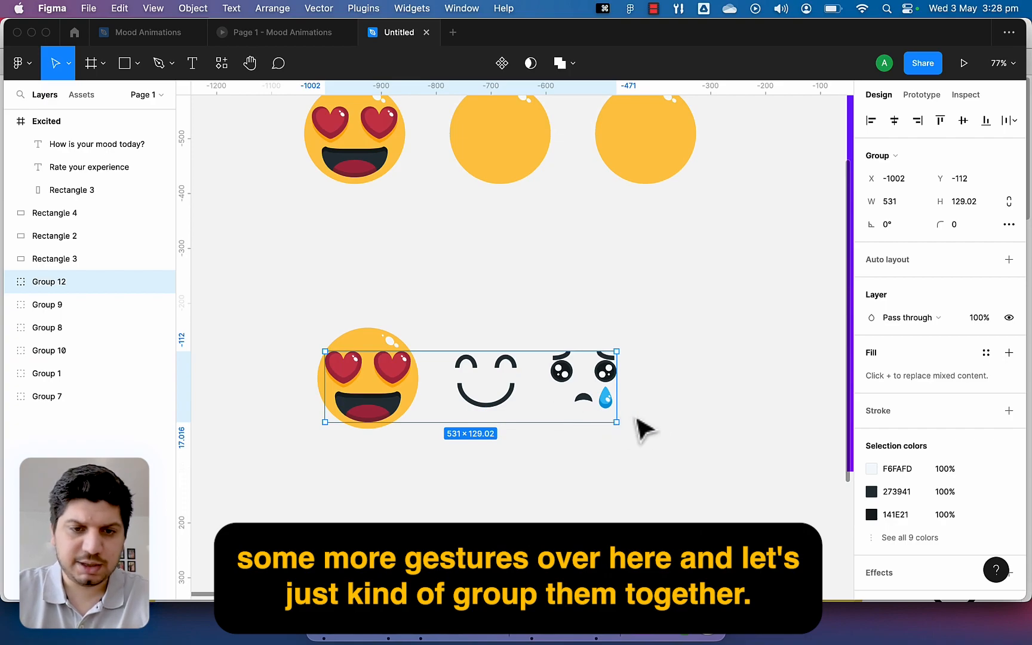
{"action": "left_click", "coordinate": [416, 423]}
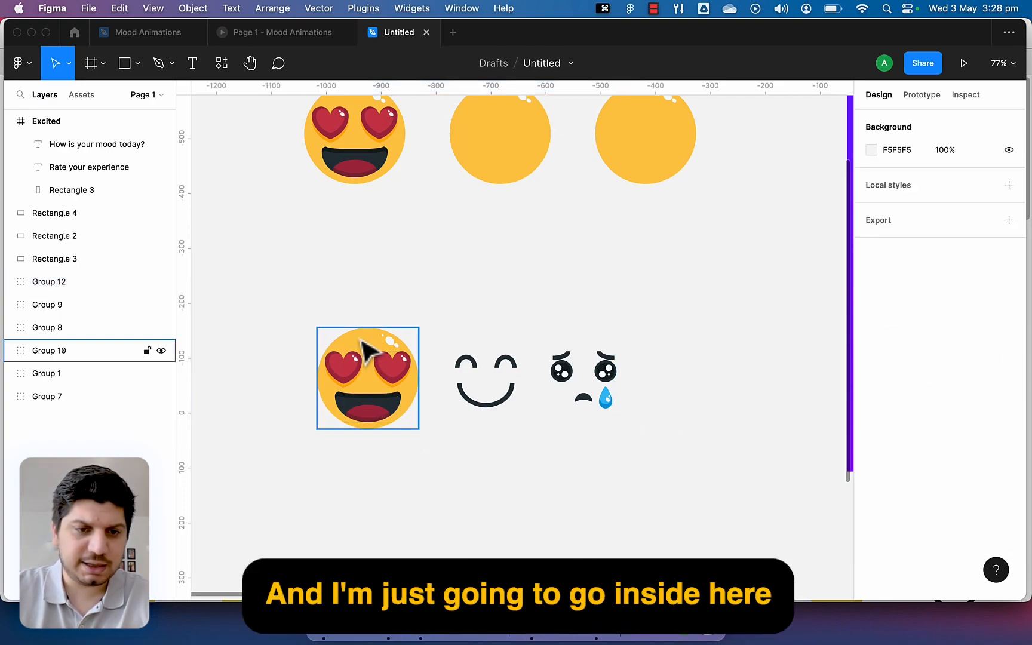
- Mask the grouped facial features with the duplicated heart-eyes emoji's yellow circle so that one expression is revealed at a time
{"action": "left_click", "coordinate": [368, 358]}
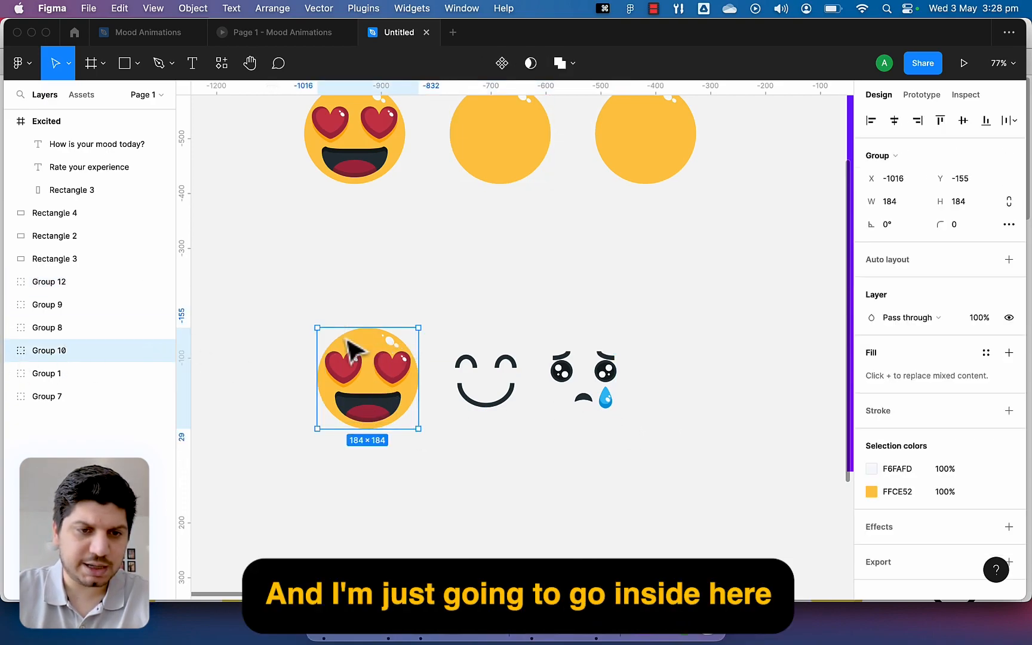
{"action": "double_click", "coordinate": [370, 350]}
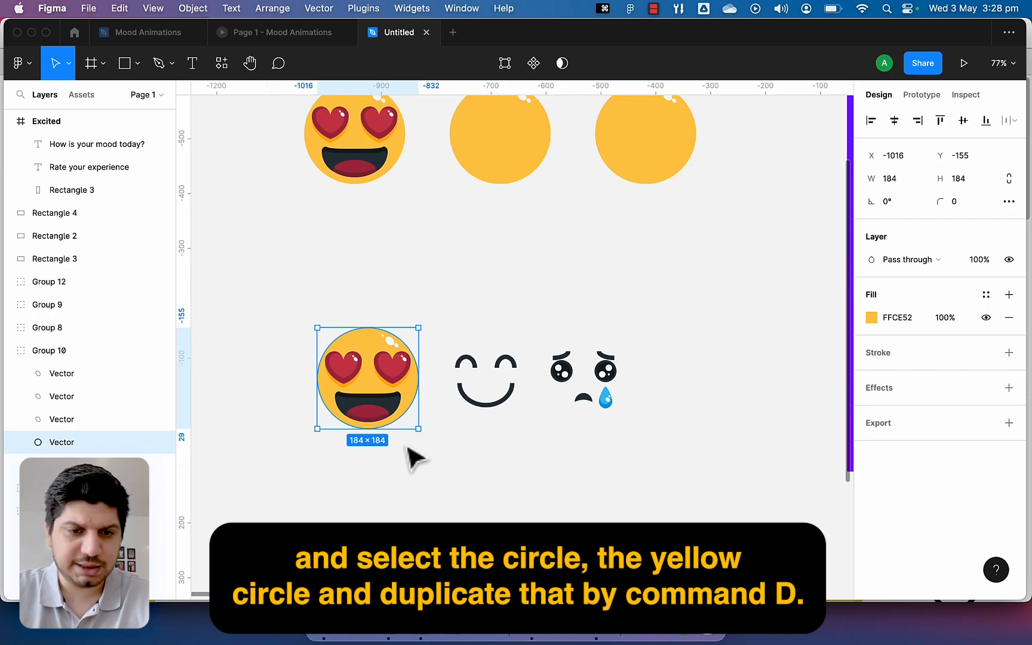
{"action": "left_click", "coordinate": [511, 375], "text": "shift"}
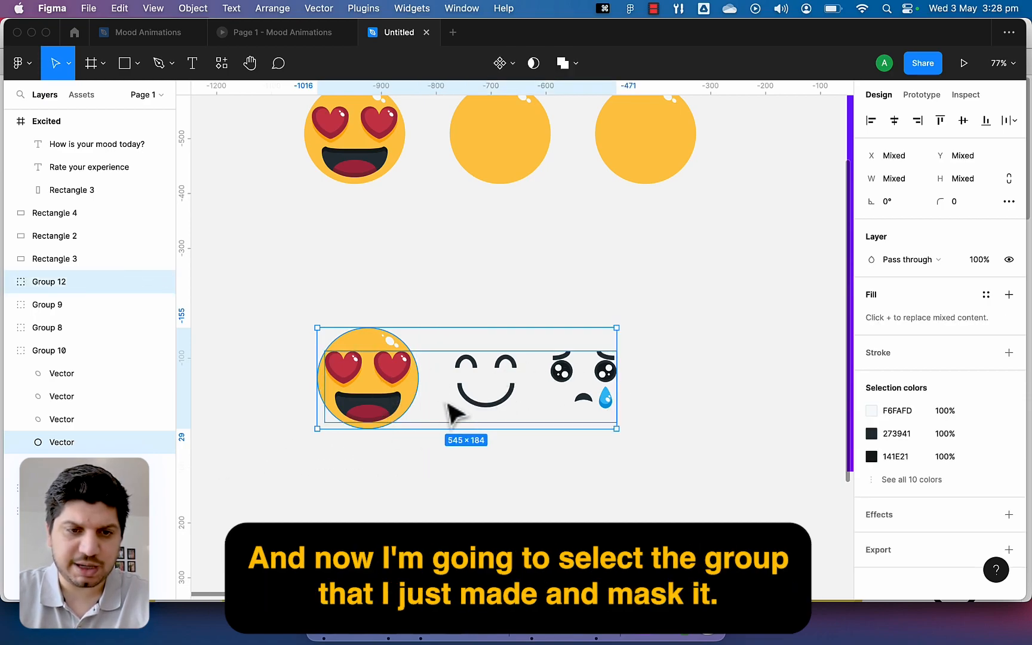
{"action": "right_click", "coordinate": [470, 364]}
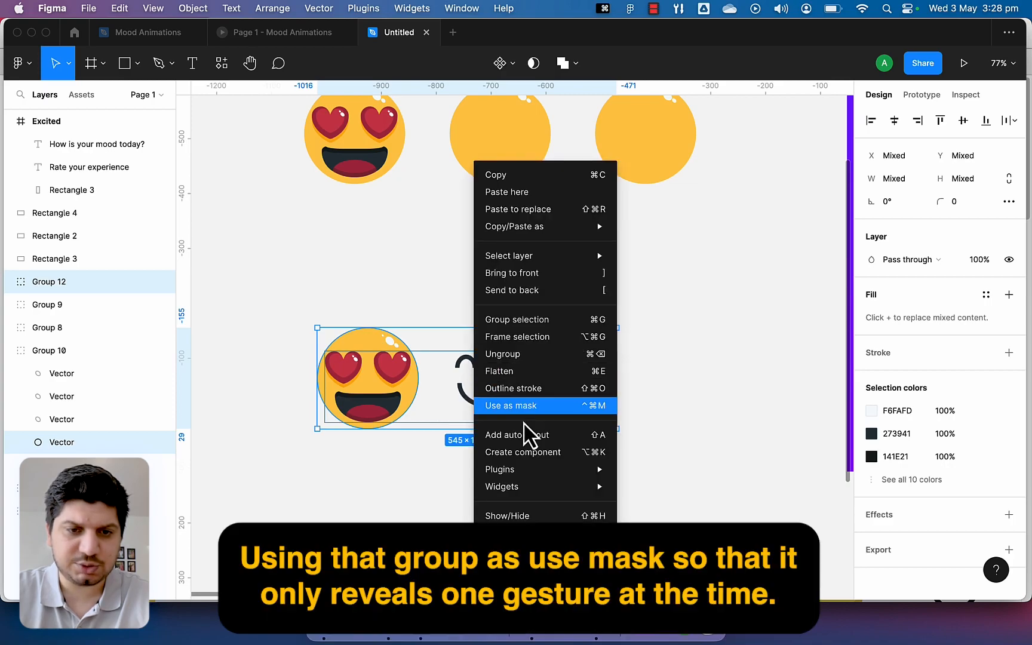
{"action": "left_click", "coordinate": [531, 409]}
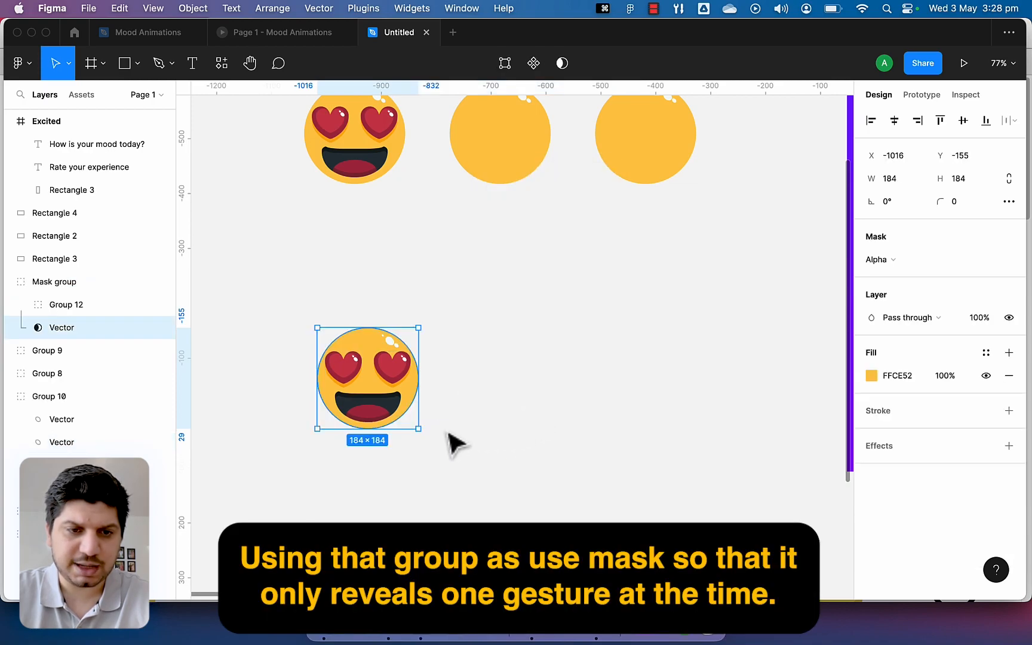
{"action": "left_click", "coordinate": [483, 427]}
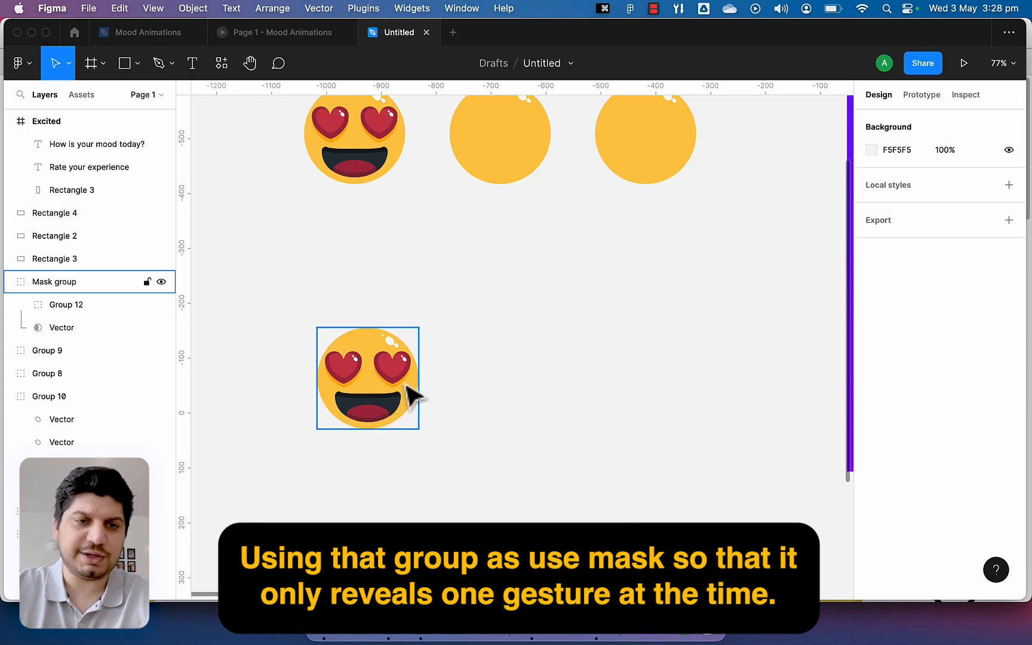
- Delete the leftover original row of the heart-eyes emoji and the plain yellow circles above the masked emoji
{"action": "scroll", "coordinate": [382, 364], "scroll_direction": "up", "scroll_amount": 2}
{"action": "left_click_drag", "start_coordinate": [286, 116], "coordinate": [680, 281]}
{"action": "key", "text": "Delete"}
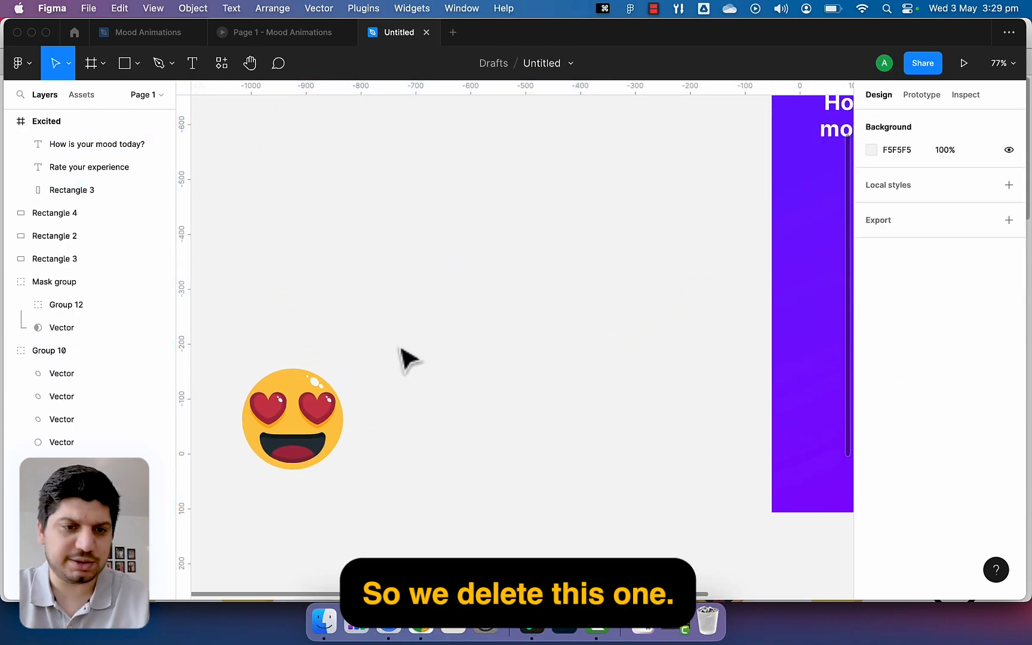
{"action": "left_click_drag", "start_coordinate": [396, 341], "coordinate": [536, 284]}
{"action": "scroll", "coordinate": [447, 351], "scroll_direction": "up", "scroll_amount": 1}
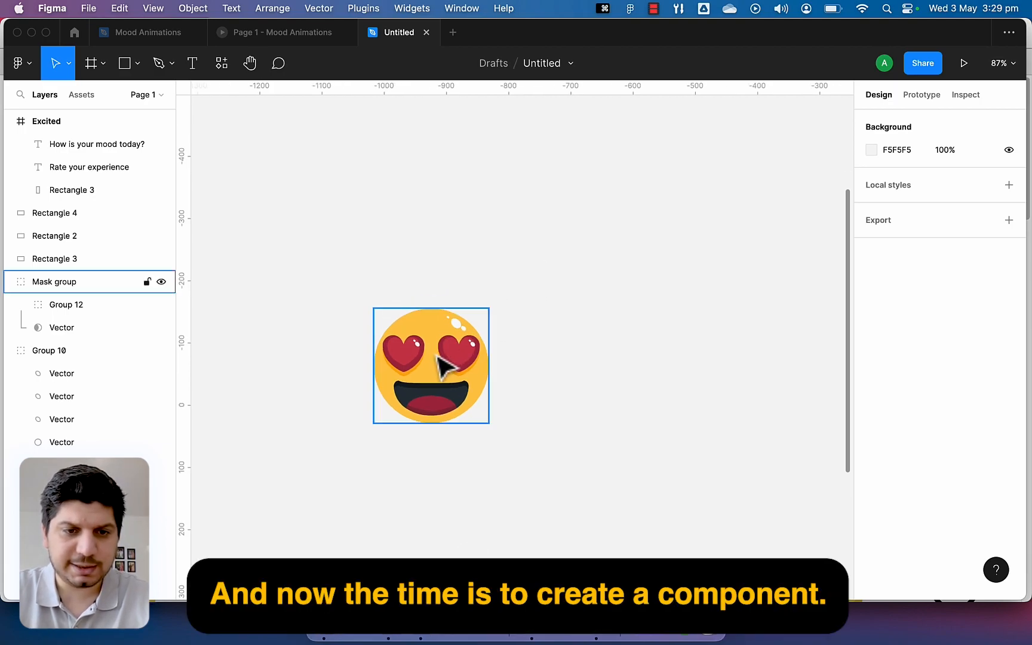
{"action": "left_click", "coordinate": [438, 356]}
{"action": "left_click_drag", "start_coordinate": [440, 394], "coordinate": [456, 320]}
{"action": "key", "text": "super+z"}
{"action": "left_click", "coordinate": [588, 354]}
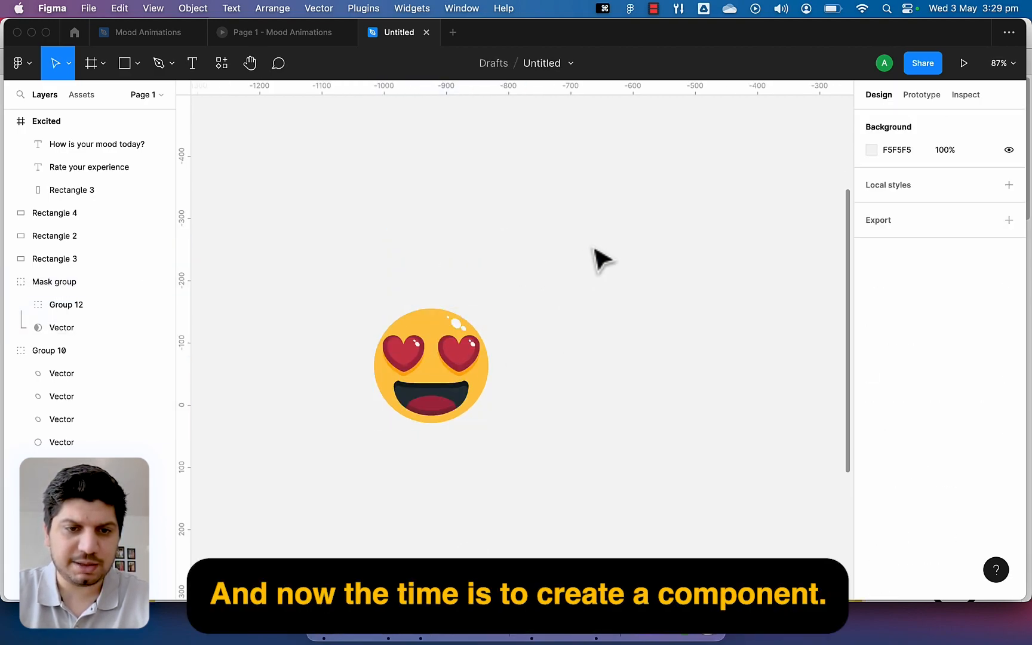
- Turn the masked features and the emoji beneath them into one component and add a second variant to it
{"action": "left_click_drag", "start_coordinate": [600, 258], "coordinate": [364, 396]}
{"action": "left_click", "coordinate": [501, 62]}
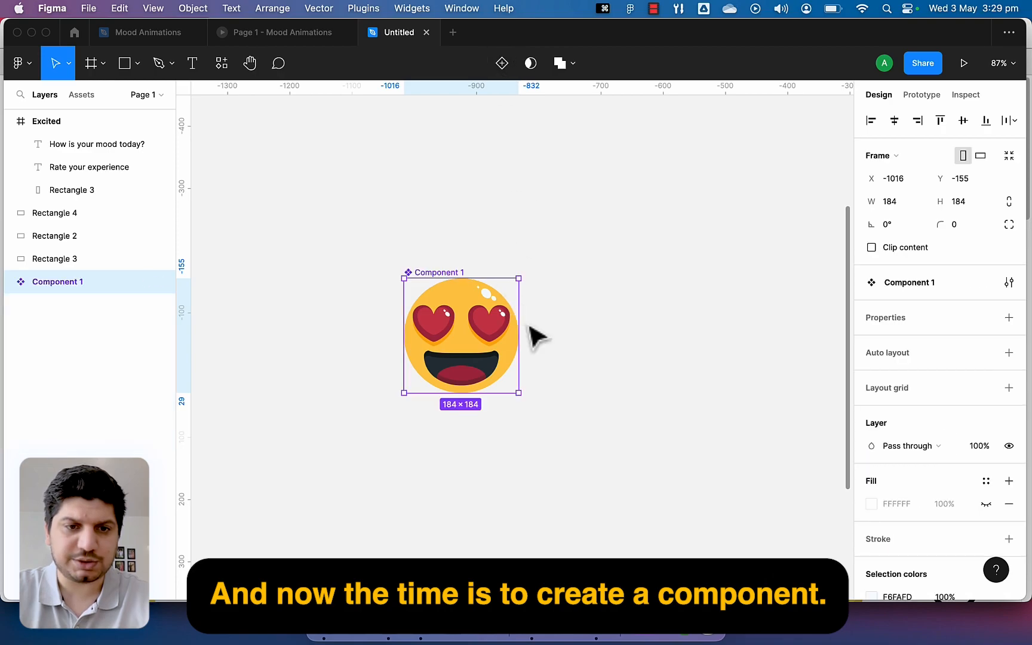
{"action": "scroll", "coordinate": [561, 379], "scroll_direction": "down", "scroll_amount": 2}
{"action": "scroll", "coordinate": [562, 379], "scroll_direction": "right", "scroll_amount": 1}
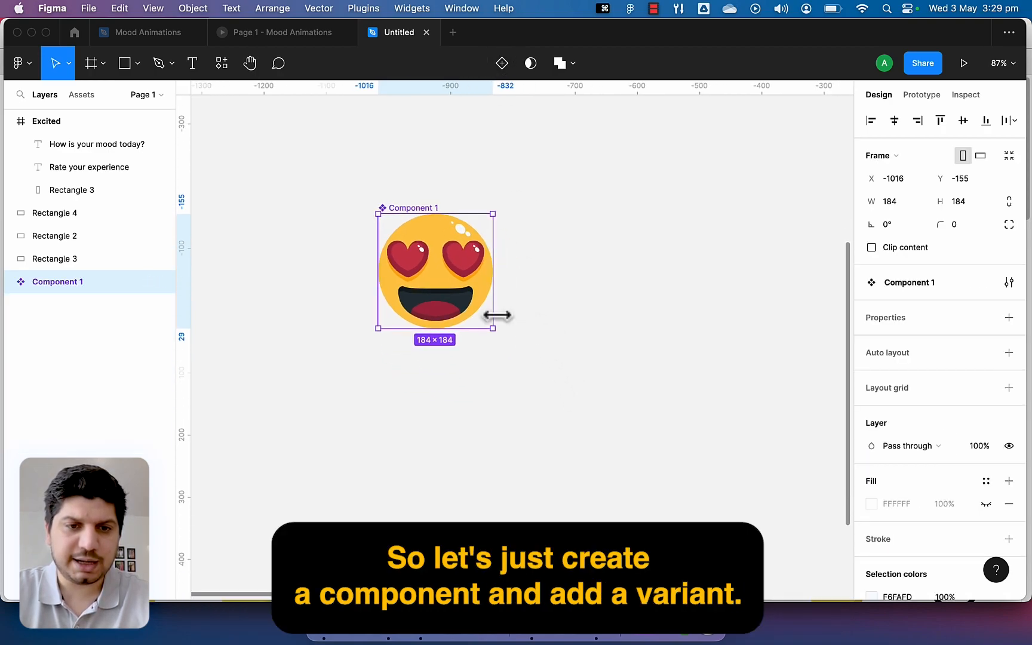
{"action": "left_click", "coordinate": [501, 64]}
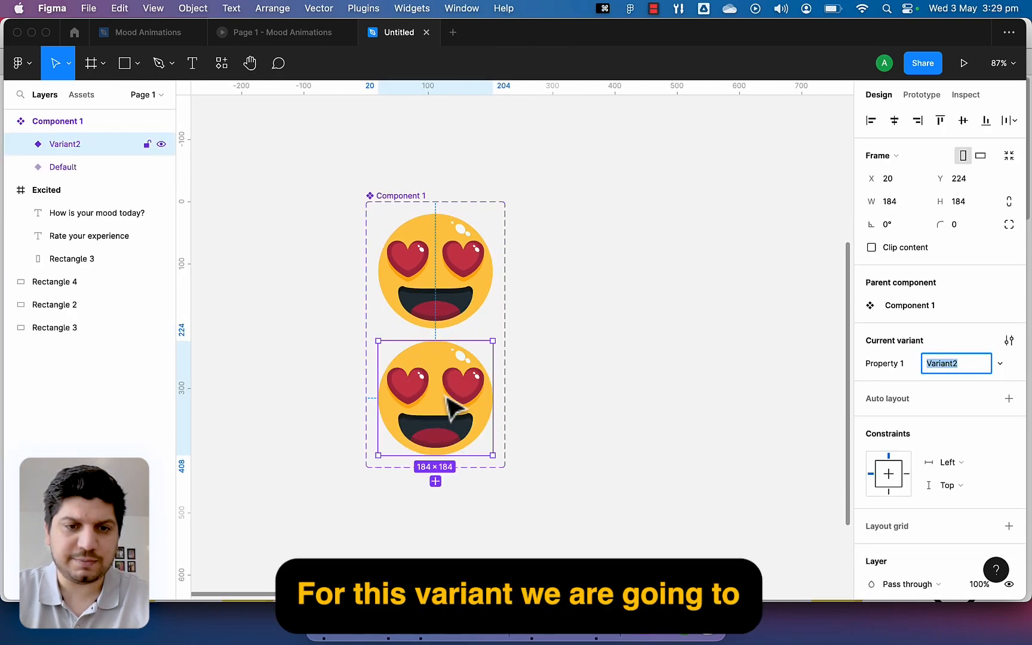
- Slide the grouped facial features inside the second variant left to X -200 so the smiling face sits in the circle
{"action": "double_click", "coordinate": [465, 409]}
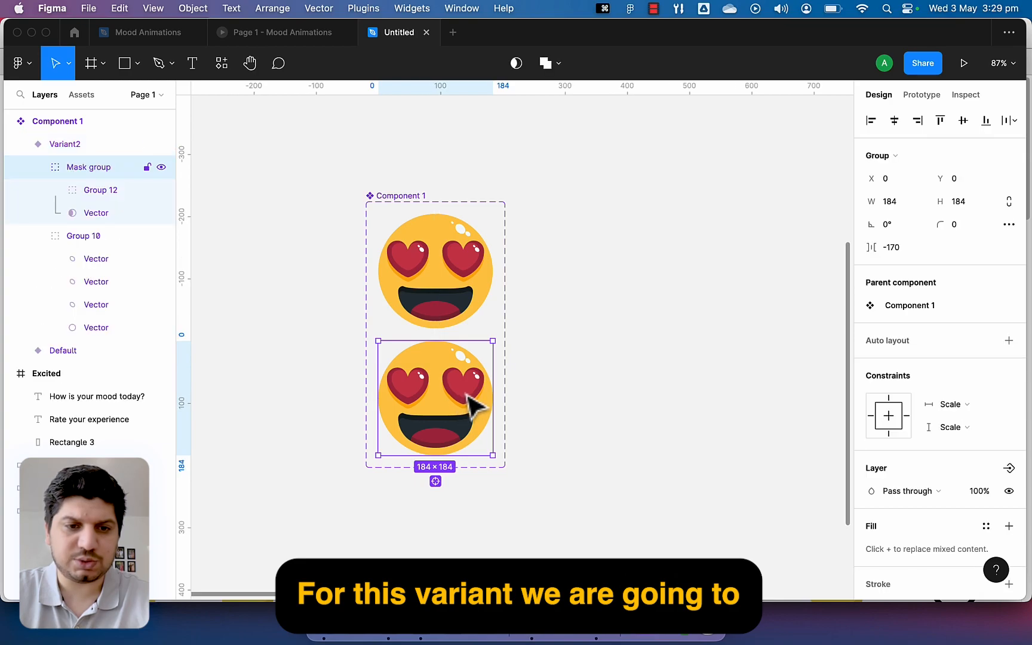
{"action": "double_click", "coordinate": [469, 399]}
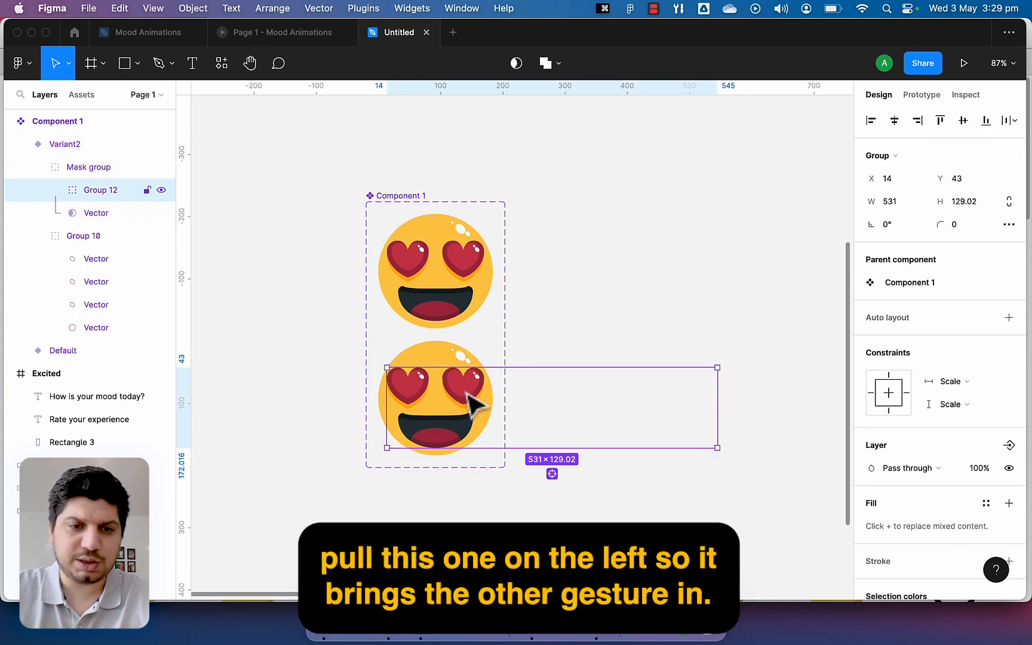
{"action": "key", "text": "shift+Left"}
{"action": "key", "text": "shift+Left"}
{"action": "key", "text": "shift+Left"}
{"action": "key", "text": "shift+Left"}
{"action": "key", "text": "shift+Left"}
{"action": "key", "text": "shift+Left"}
{"action": "key", "text": "shift+Left"}
{"action": "key", "text": "shift+Left"}
{"action": "key", "text": "shift+Left"}
{"action": "key", "text": "shift+Left"}
{"action": "key", "text": "shift+Left"}
{"action": "key", "text": "shift+Left"}
{"action": "key", "text": "shift+Left"}
{"action": "key", "text": "shift+Left"}
{"action": "key", "text": "shift+Left"}
{"action": "key", "text": "shift+Left"}
{"action": "key", "text": "shift+Left"}
{"action": "key", "text": "shift+Left"}
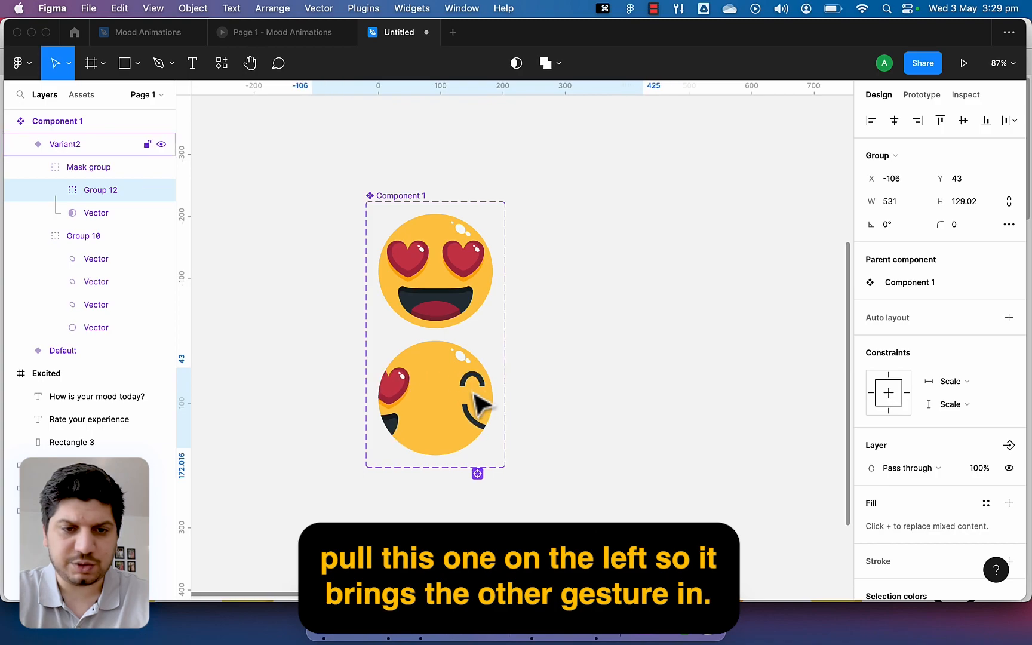
{"action": "key", "text": "shift+Left"}
{"action": "key", "text": "shift+Left"}
{"action": "key", "text": "shift+Left"}
{"action": "key", "text": "shift+Left"}
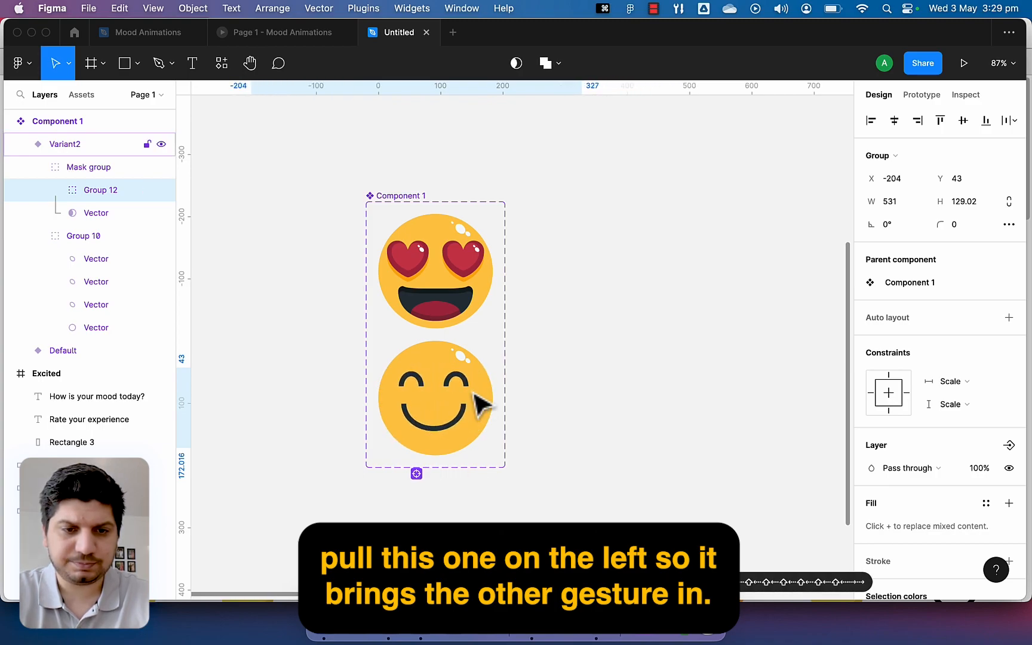
{"action": "key", "text": "Right"}
{"action": "key", "text": "Right"}
{"action": "key", "text": "Right"}
{"action": "key", "text": "Right"}
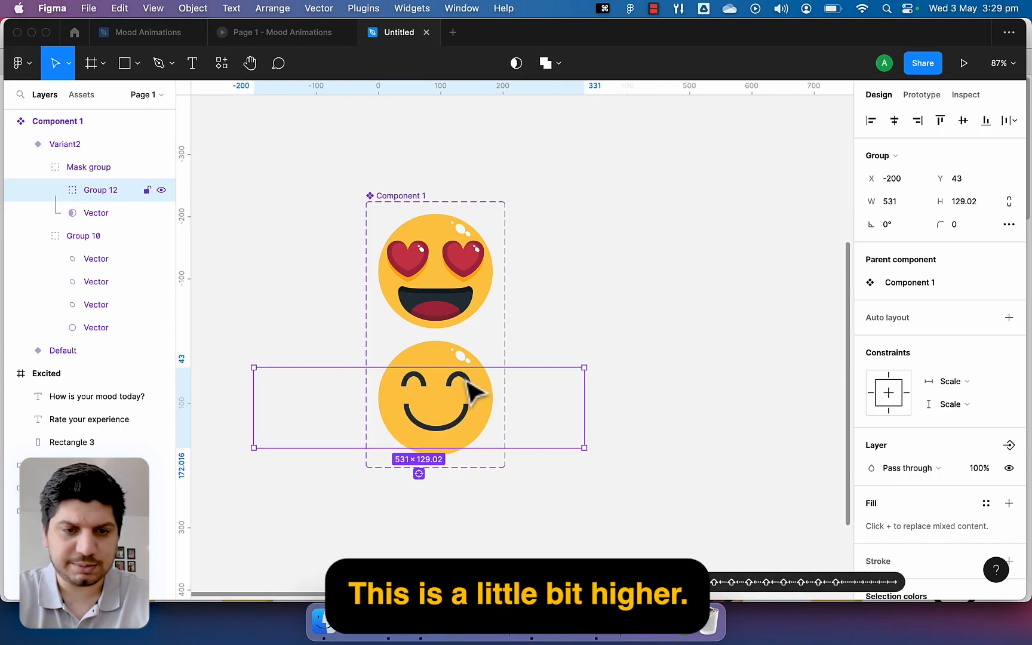
- Lower only the smiling features in the second variant to Y 55 to centre them vertically in the circle
{"action": "double_click", "coordinate": [465, 379]}
{"action": "key", "text": "Down"}
{"action": "key", "text": "Down"}
{"action": "key", "text": "shift+Down"}
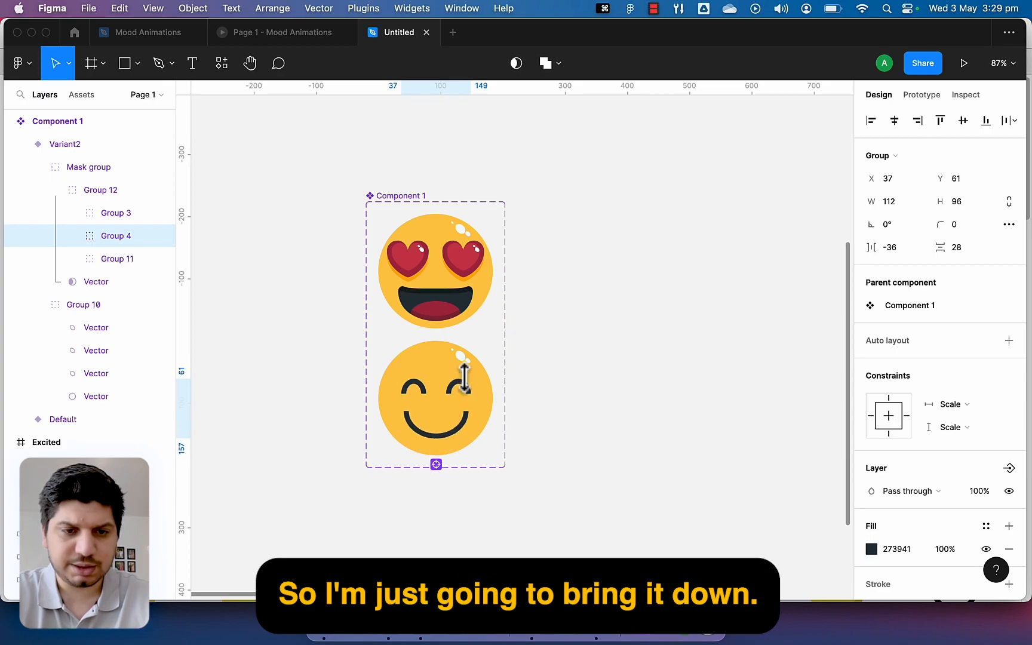
{"action": "key", "text": "Up"}
{"action": "key", "text": "Up"}
{"action": "key", "text": "Up"}
{"action": "key", "text": "Up"}
{"action": "key", "text": "Up"}
{"action": "key", "text": "Up"}
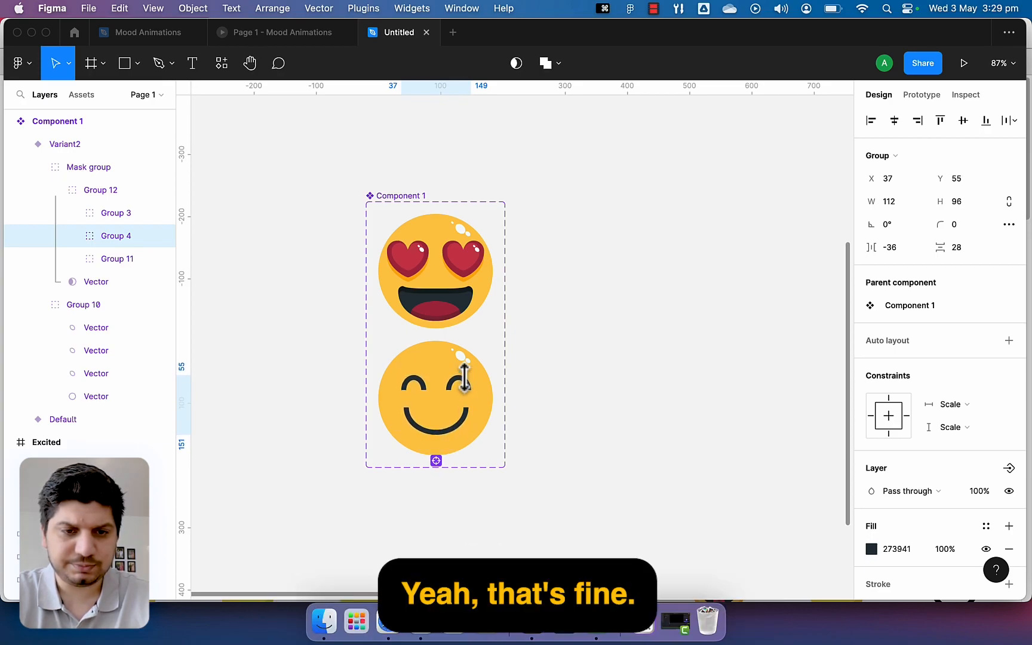
{"action": "left_click", "coordinate": [597, 381]}
{"action": "left_click", "coordinate": [454, 361]}
{"action": "left_click", "coordinate": [604, 376]}
{"action": "left_click", "coordinate": [468, 388]}
- Add a third variant to the emoji component set
{"action": "left_click", "coordinate": [401, 195]}
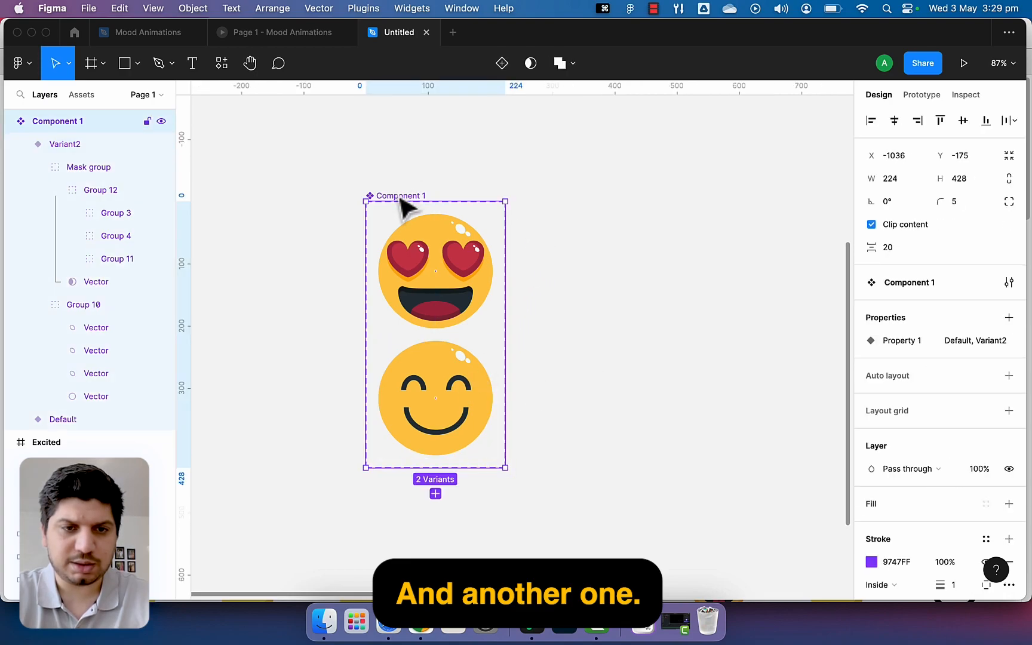
{"action": "left_click", "coordinate": [505, 62]}
{"action": "left_click", "coordinate": [455, 517]}
{"action": "scroll", "coordinate": [455, 518], "scroll_direction": "down", "scroll_amount": 2}
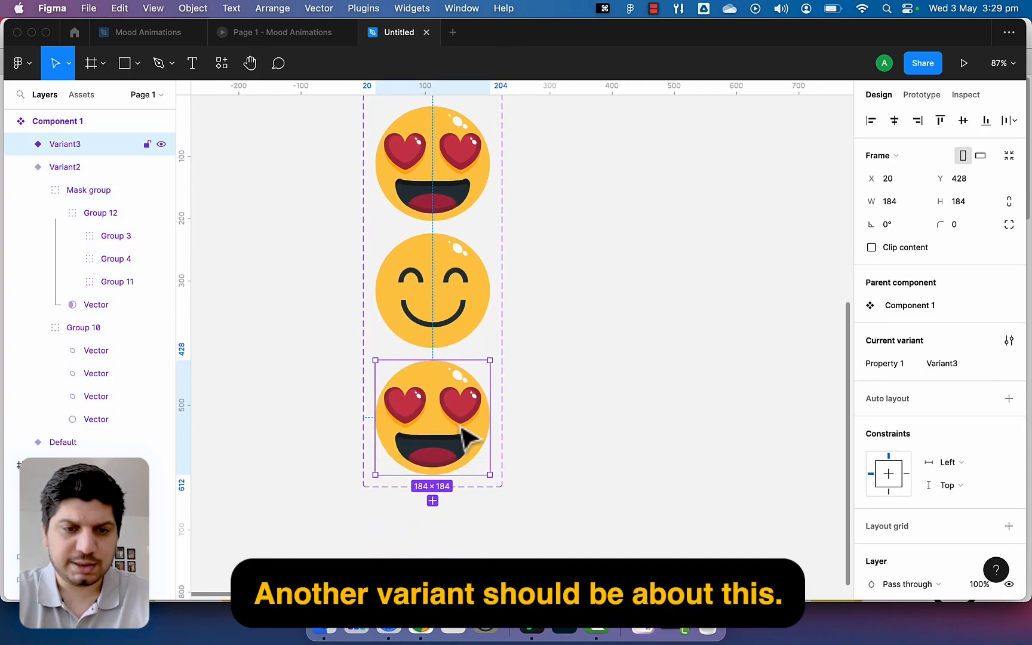
- Slide the grouped facial features inside the third variant left to X -378 so the crying face sits in the circle
{"action": "double_click", "coordinate": [462, 422]}
{"action": "double_click", "coordinate": [465, 422]}
{"action": "left_click_drag", "start_coordinate": [467, 422], "coordinate": [468, 412]}
{"action": "key", "text": "shift+Left"}
{"action": "key", "text": "shift+Left"}
{"action": "key", "text": "shift+Left"}
{"action": "key", "text": "shift+Left"}
{"action": "key", "text": "shift+Left"}
{"action": "key", "text": "shift+Left"}
{"action": "key", "text": "shift+Left"}
{"action": "key", "text": "shift+Left"}
{"action": "key", "text": "shift+Left"}
{"action": "key", "text": "shift+Left"}
{"action": "key", "text": "shift+Left"}
{"action": "key", "text": "shift+Left"}
{"action": "key", "text": "shift+Left"}
{"action": "key", "text": "shift+Left"}
{"action": "key", "text": "shift+Left"}
{"action": "key", "text": "shift+Left"}
{"action": "key", "text": "shift+Left"}
{"action": "key", "text": "shift+Left"}
{"action": "key", "text": "shift+Left"}
{"action": "key", "text": "shift+Left"}
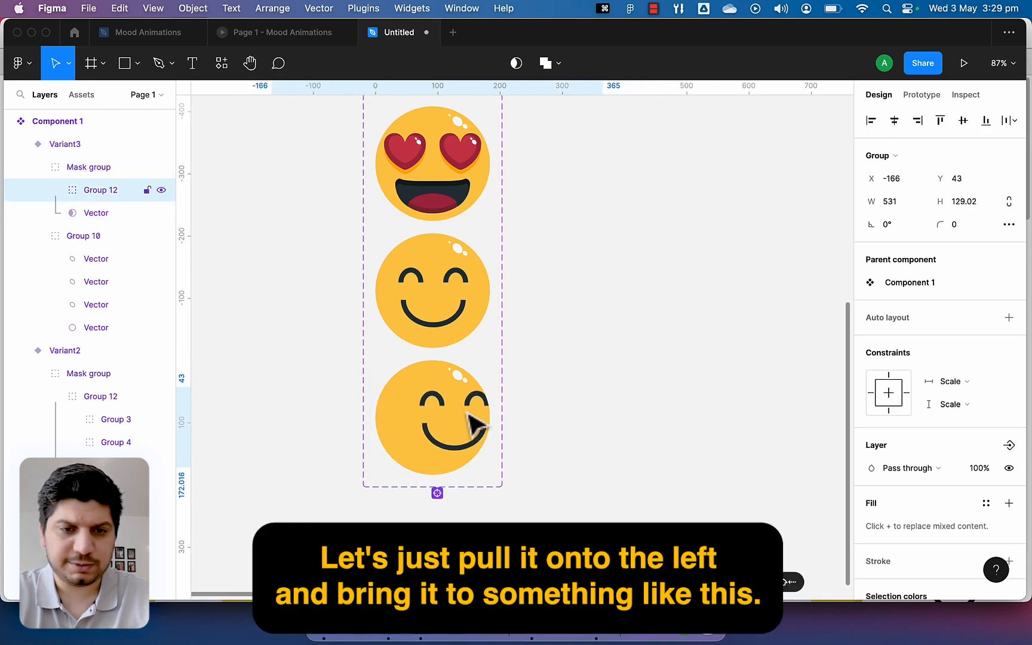
{"action": "key", "text": "shift+Left"}
{"action": "key", "text": "shift+Left"}
{"action": "key", "text": "shift+Left"}
{"action": "key", "text": "shift+Left"}
{"action": "key", "text": "shift+Left"}
{"action": "key", "text": "shift+Left"}
{"action": "key", "text": "shift+Left"}
{"action": "key", "text": "shift+Left"}
{"action": "key", "text": "shift+Left"}
{"action": "key", "text": "shift+Left"}
{"action": "key", "text": "shift+Left"}
{"action": "key", "text": "shift+Left"}
{"action": "key", "text": "shift+Left"}
{"action": "key", "text": "shift+Left"}
{"action": "key", "text": "shift+Left"}
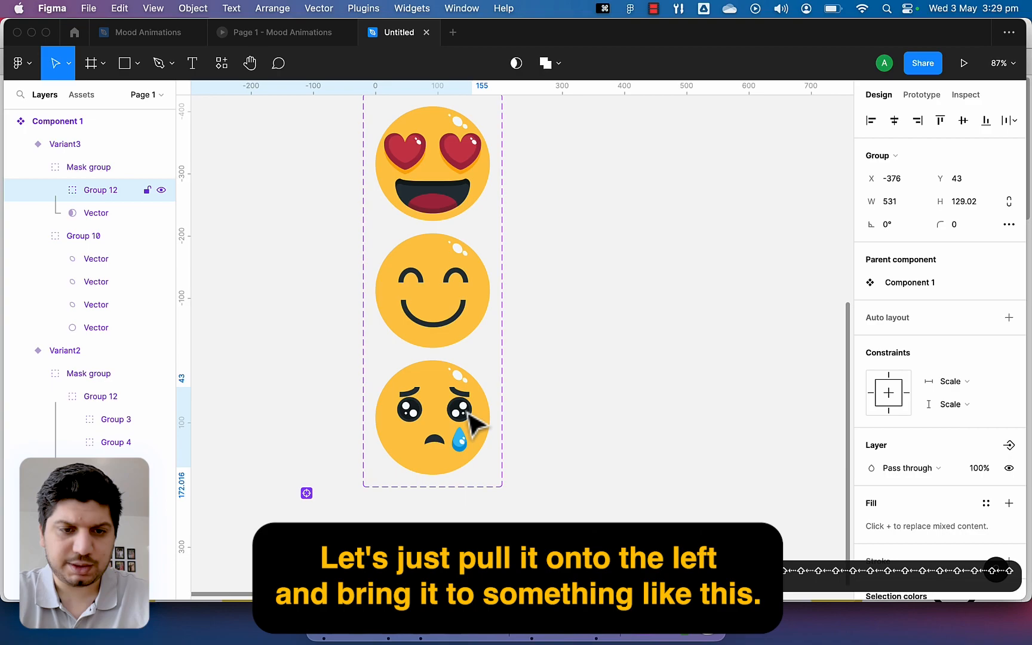
{"action": "key", "text": "Left"}
{"action": "key", "text": "Left"}
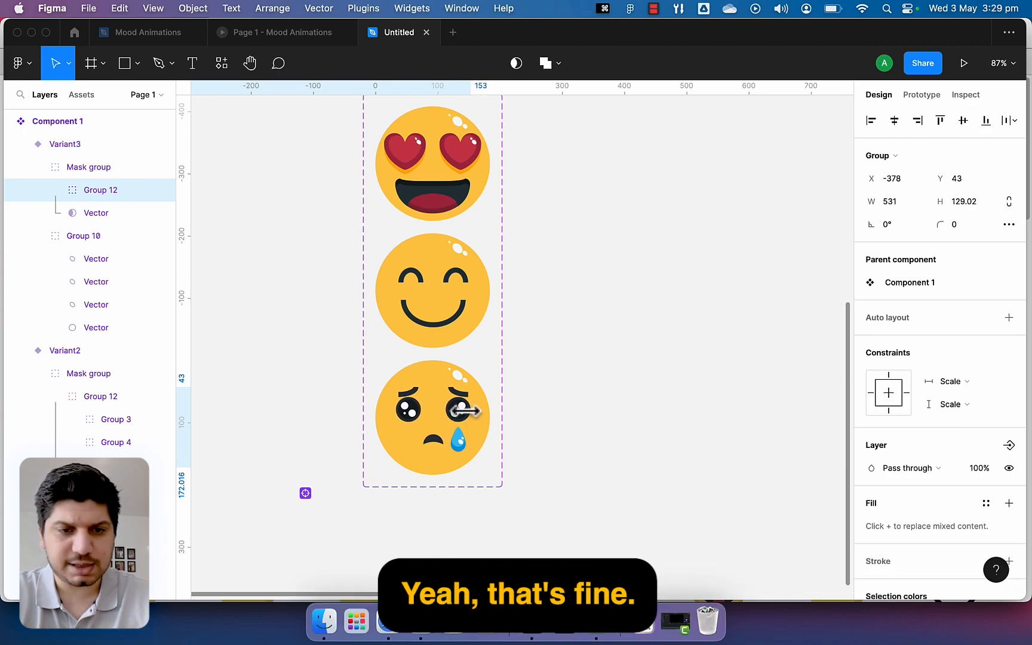
{"action": "left_click", "coordinate": [554, 366]}
- Place an instance of the heart-eyes emoji component under the "How is your mood today?" heading in the purple Excited frame
{"action": "scroll", "coordinate": [610, 345], "scroll_direction": "down", "scroll_amount": 5}
{"action": "scroll", "coordinate": [646, 328], "scroll_direction": "right", "scroll_amount": 2}
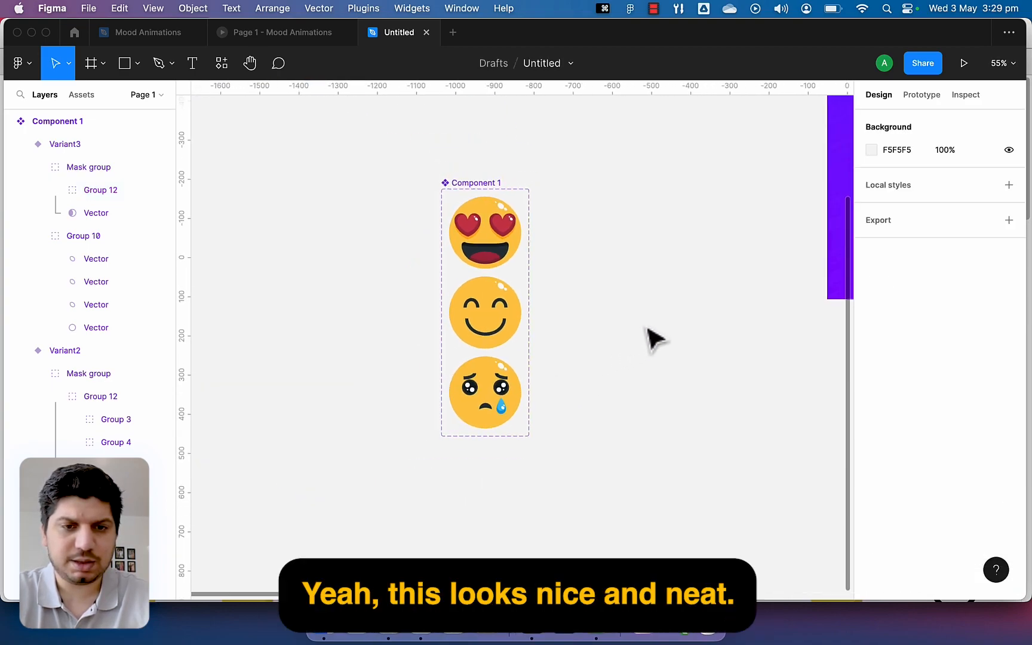
{"action": "scroll", "coordinate": [654, 339], "scroll_direction": "down", "scroll_amount": 2}
{"action": "left_click_drag", "start_coordinate": [645, 339], "coordinate": [500, 362]}
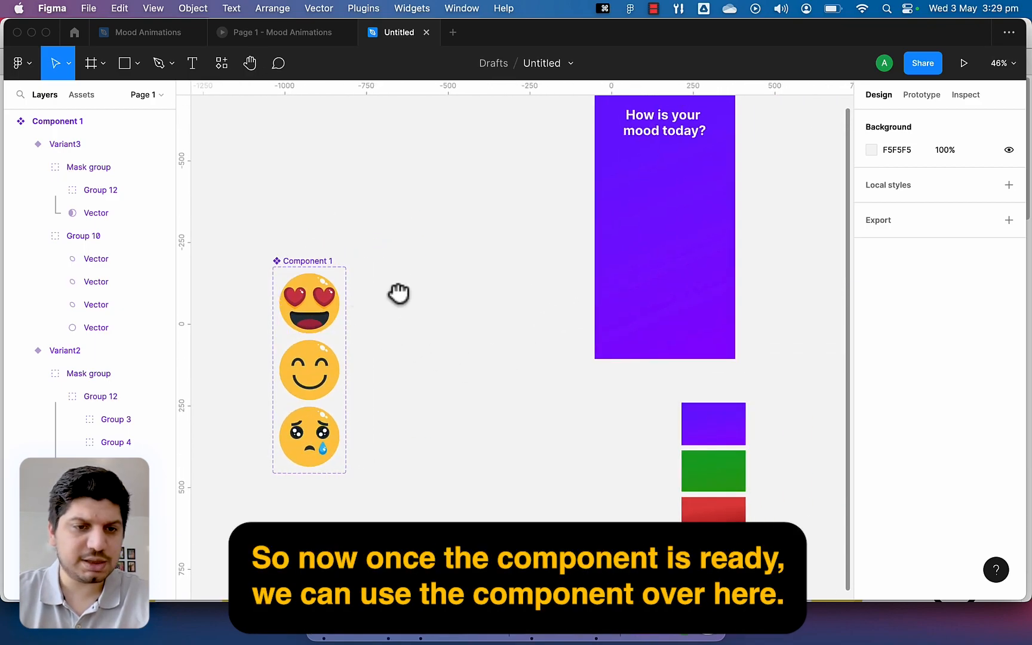
{"action": "scroll", "coordinate": [358, 311], "scroll_direction": "up", "scroll_amount": 2}
{"action": "left_click_drag", "start_coordinate": [323, 334], "coordinate": [680, 226]}
{"action": "left_click", "coordinate": [380, 350]}
- Try to add a prototype connection starting from the heart-eyes variant inside the component set
{"action": "scroll", "coordinate": [296, 339], "scroll_direction": "up", "scroll_amount": 3}
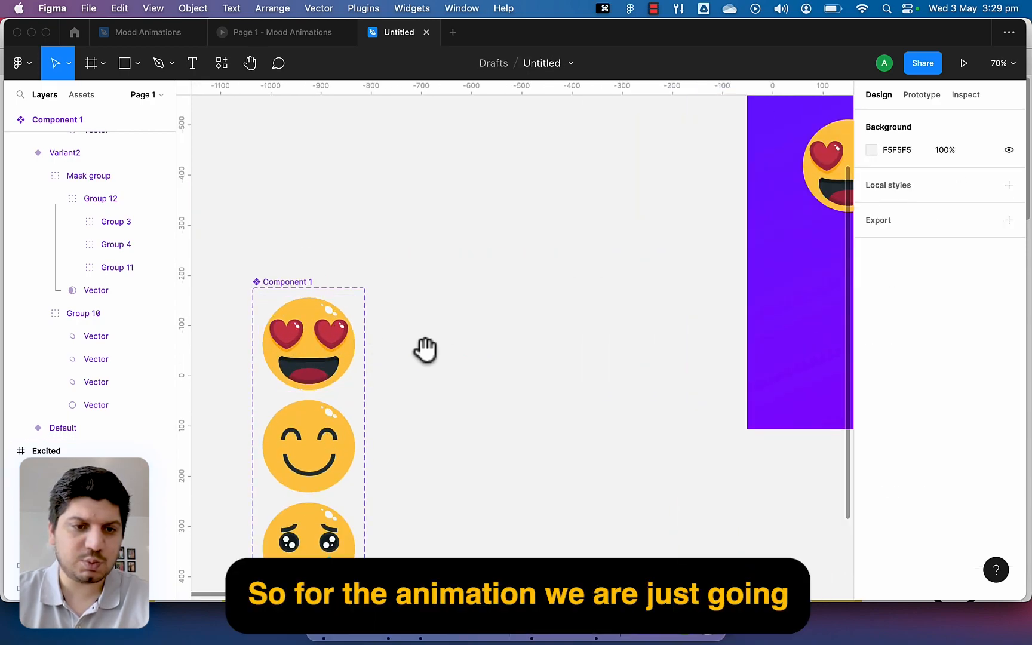
{"action": "scroll", "coordinate": [346, 293], "scroll_direction": "down", "scroll_amount": 3}
{"action": "scroll", "coordinate": [343, 274], "scroll_direction": "up", "scroll_amount": 3}
{"action": "left_click", "coordinate": [375, 242]}
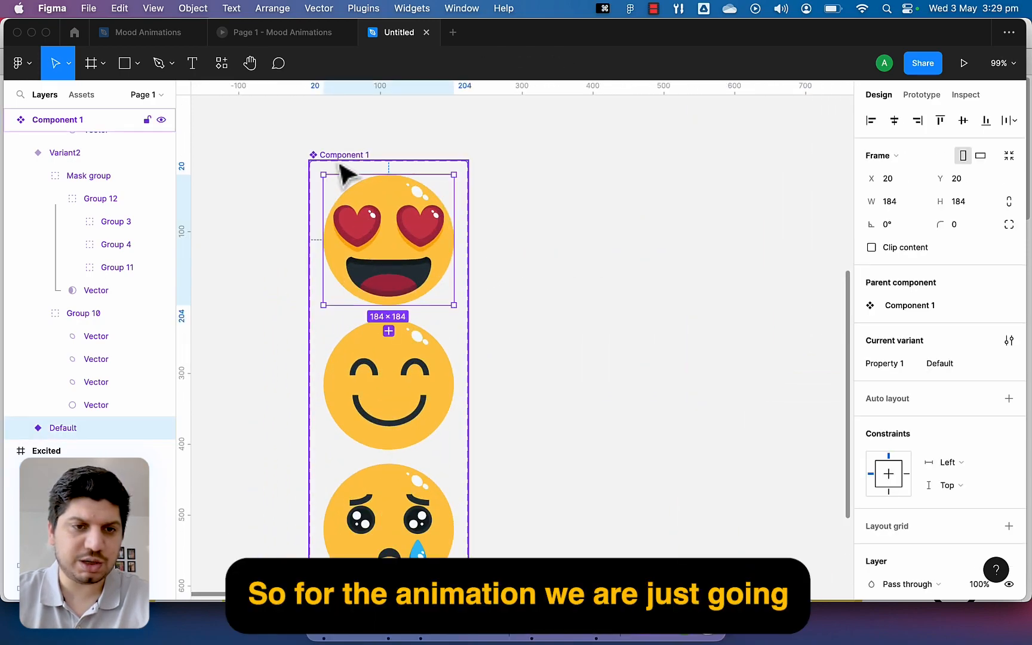
{"action": "left_click", "coordinate": [921, 95]}
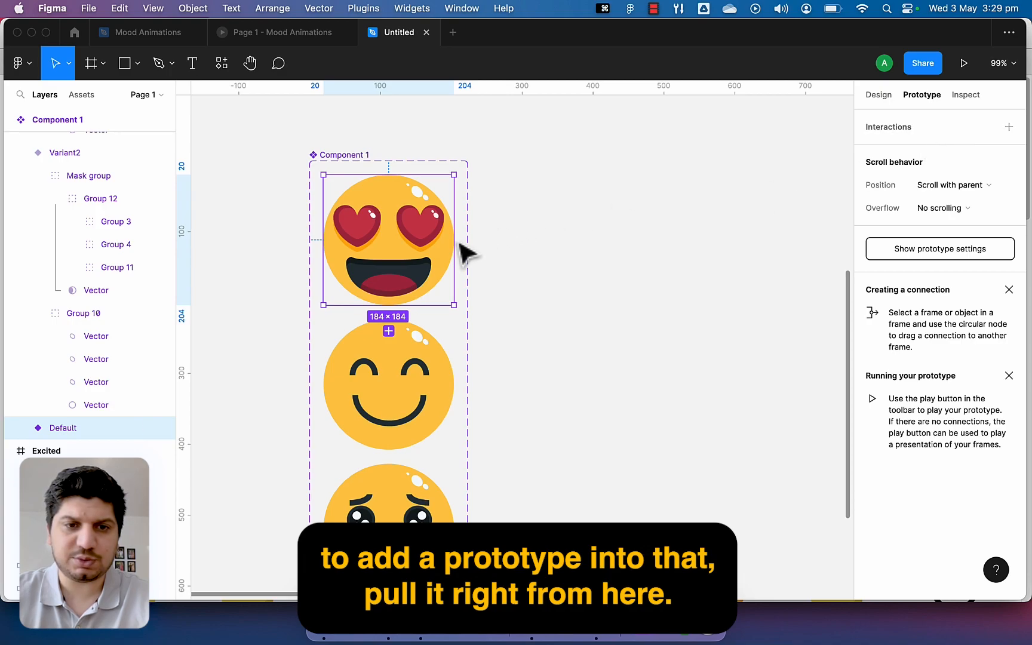
{"action": "left_click_drag", "start_coordinate": [454, 240], "coordinate": [445, 409]}
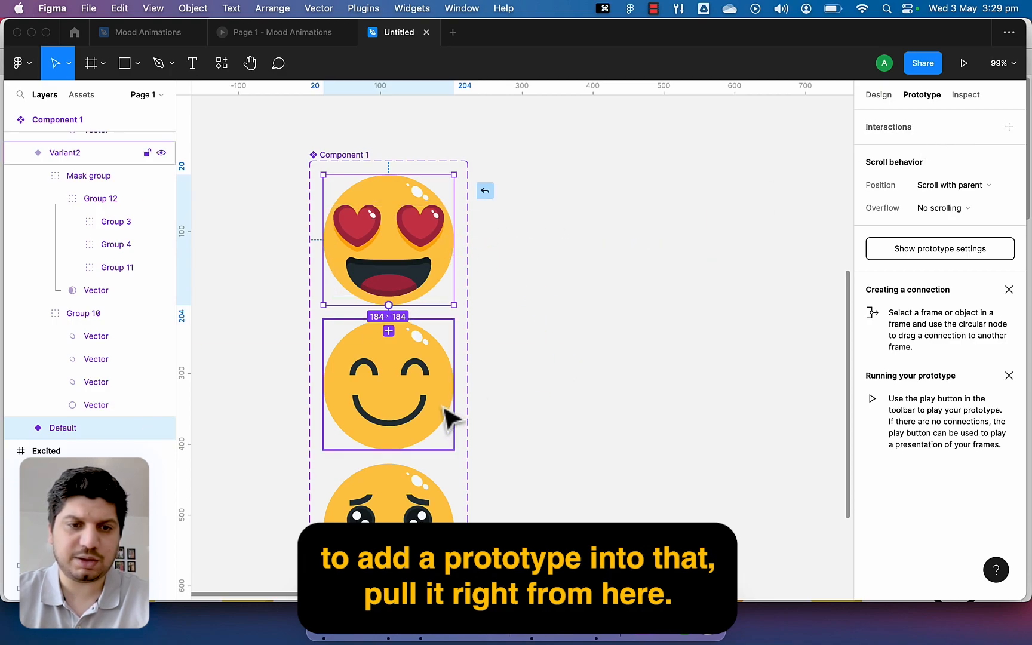
{"action": "left_click_drag", "start_coordinate": [454, 239], "coordinate": [631, 248]}
{"action": "left_click_drag", "start_coordinate": [496, 250], "coordinate": [594, 239]}
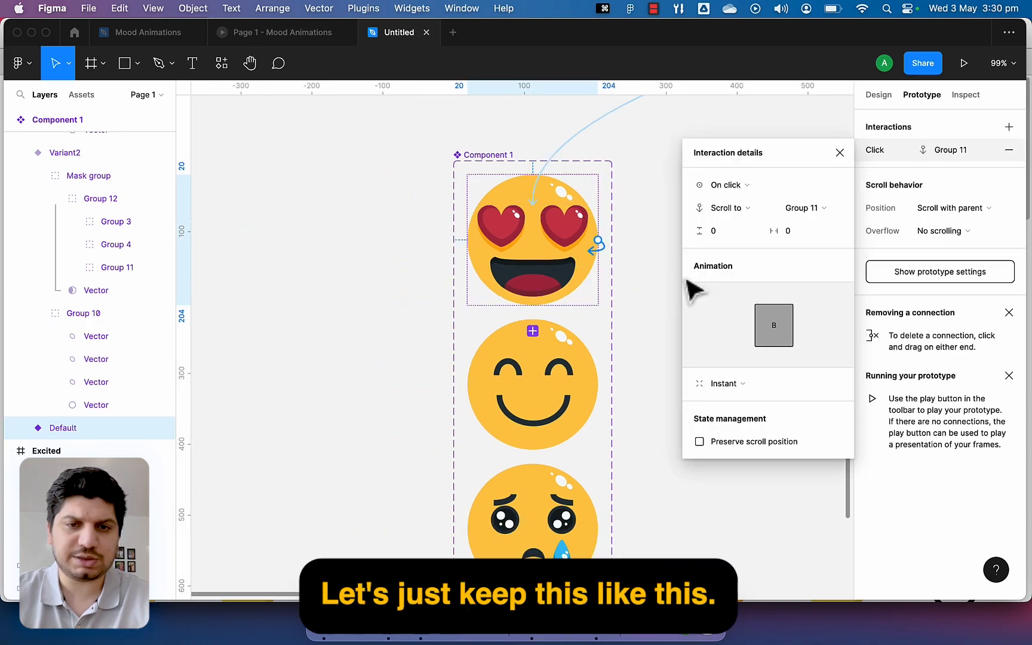
{"action": "key", "text": "super+z"}
{"action": "left_click", "coordinate": [694, 184]}
- Draw a button rectangle of about 448 × 78 in the empty canvas above the emoji component and keep it selected
{"action": "scroll", "coordinate": [749, 306], "scroll_direction": "down", "scroll_amount": 3}
{"action": "left_click_drag", "start_coordinate": [749, 307], "coordinate": [442, 328]}
{"action": "scroll", "coordinate": [518, 336], "scroll_direction": "down", "scroll_amount": 3}
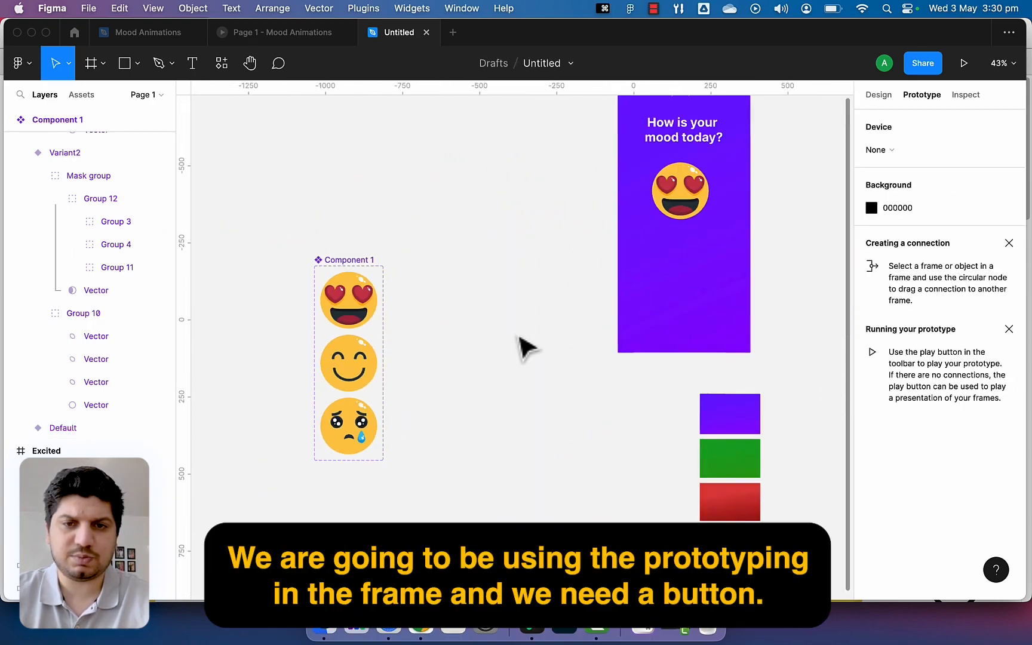
{"action": "left_click_drag", "start_coordinate": [567, 316], "coordinate": [433, 361]}
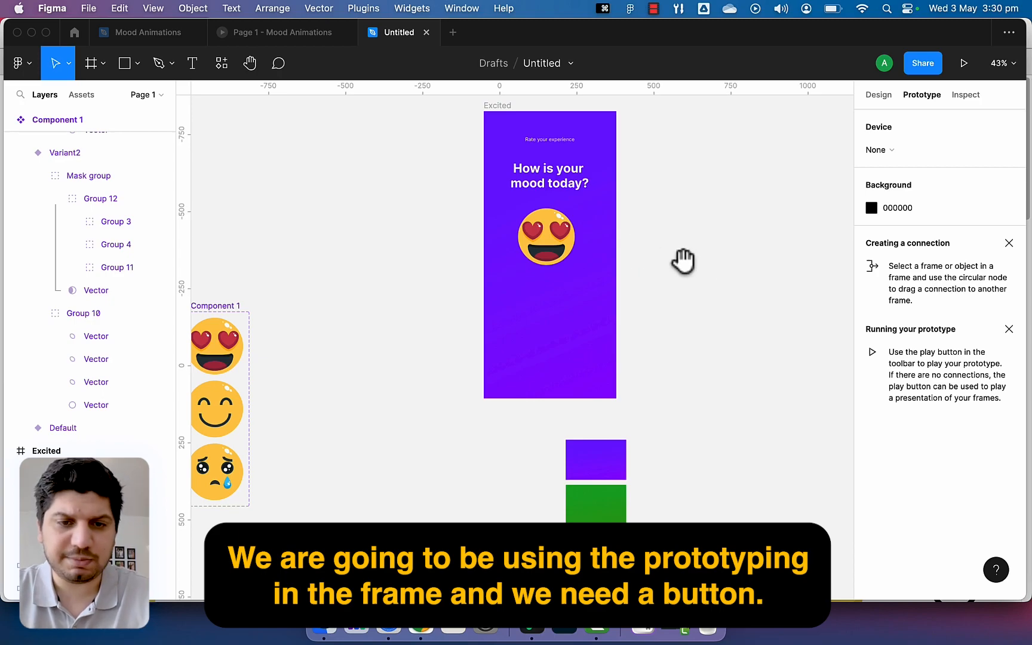
{"action": "scroll", "coordinate": [482, 277], "scroll_direction": "up", "scroll_amount": 5}
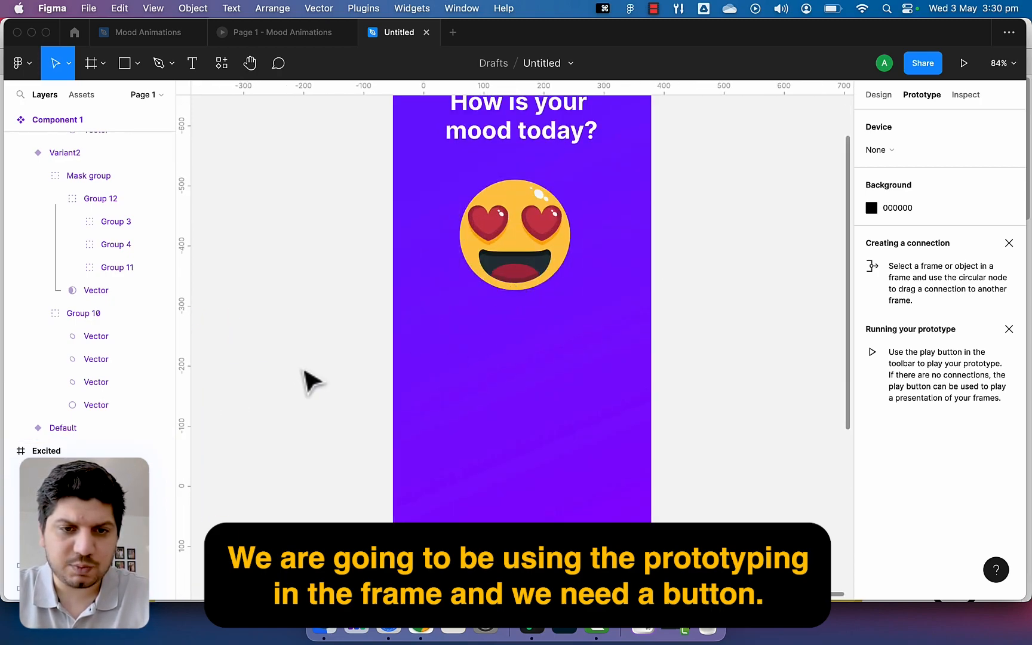
{"action": "left_click_drag", "start_coordinate": [276, 323], "coordinate": [440, 281]}
{"action": "key", "text": "r"}
{"action": "left_click_drag", "start_coordinate": [383, 152], "coordinate": [652, 198]}
{"action": "left_click", "coordinate": [660, 255]}
{"action": "key", "text": "t"}
{"action": "left_click", "coordinate": [431, 252]}
{"action": "left_click", "coordinate": [500, 194]}
{"action": "left_click", "coordinate": [510, 185]}
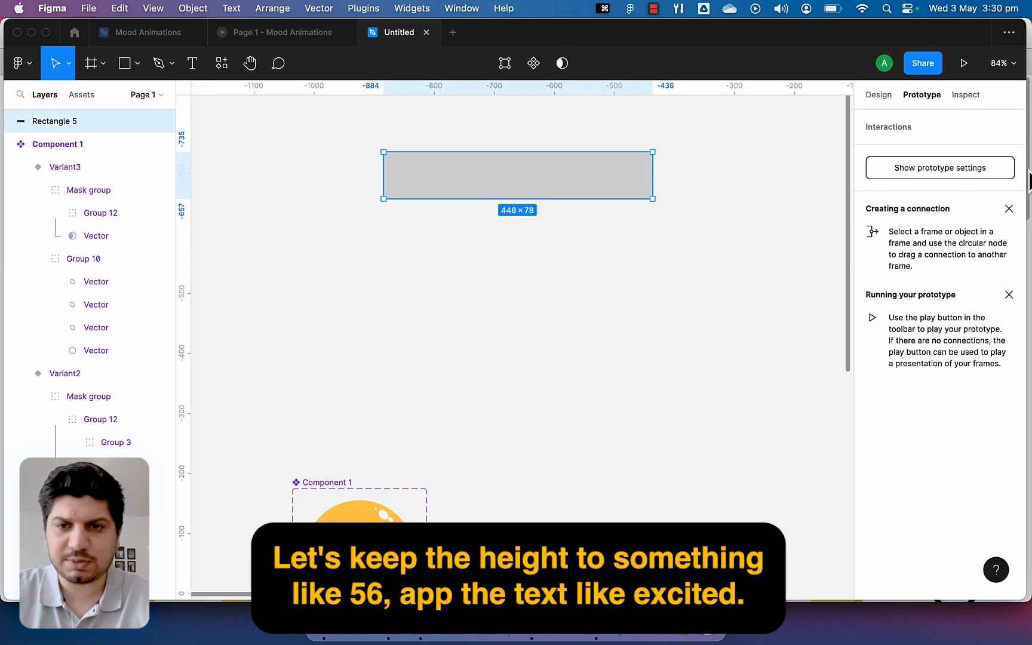
- Set the button rectangle's height to 56
{"action": "left_click", "coordinate": [872, 96]}
{"action": "left_click", "coordinate": [959, 179]}
{"action": "type", "text": "56"}
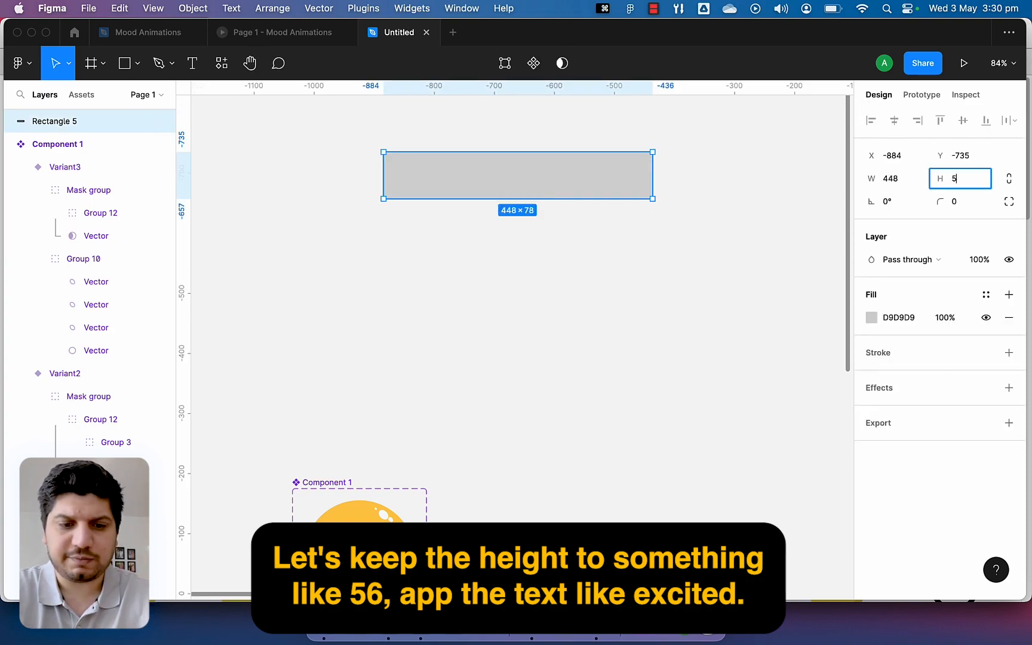
{"action": "key", "text": "Return"}
- Add a text layer reading "Excited" and place it over the button rectangle
{"action": "left_click", "coordinate": [526, 270]}
{"action": "key", "text": "t"}
{"action": "left_click", "coordinate": [482, 251]}
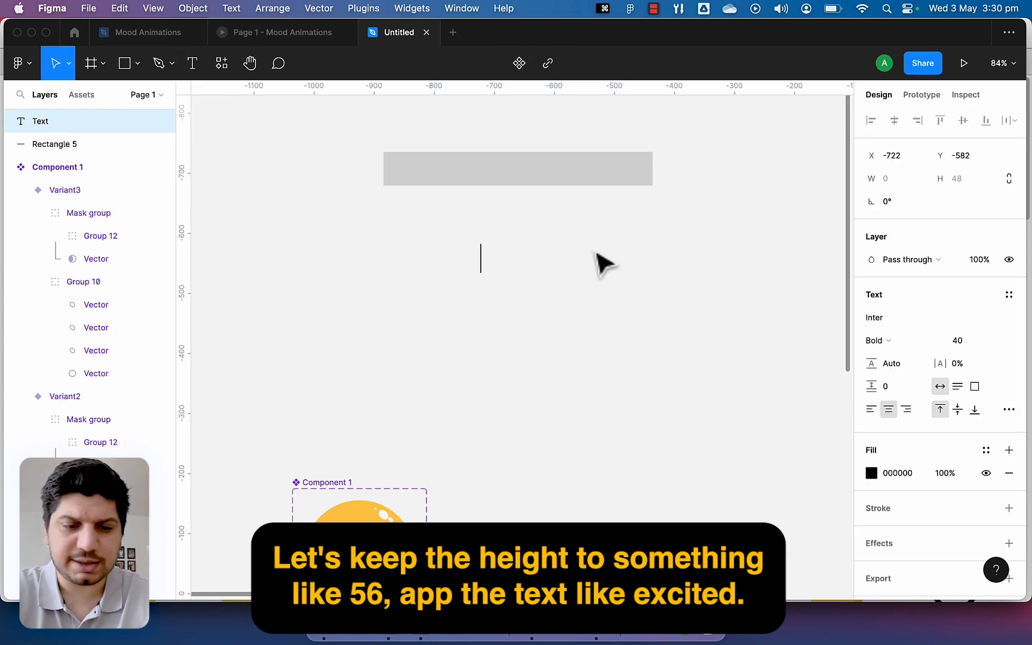
{"action": "type", "text": "Excited"}
{"action": "key", "text": "Escape"}
{"action": "left_click_drag", "start_coordinate": [501, 268], "coordinate": [539, 178]}
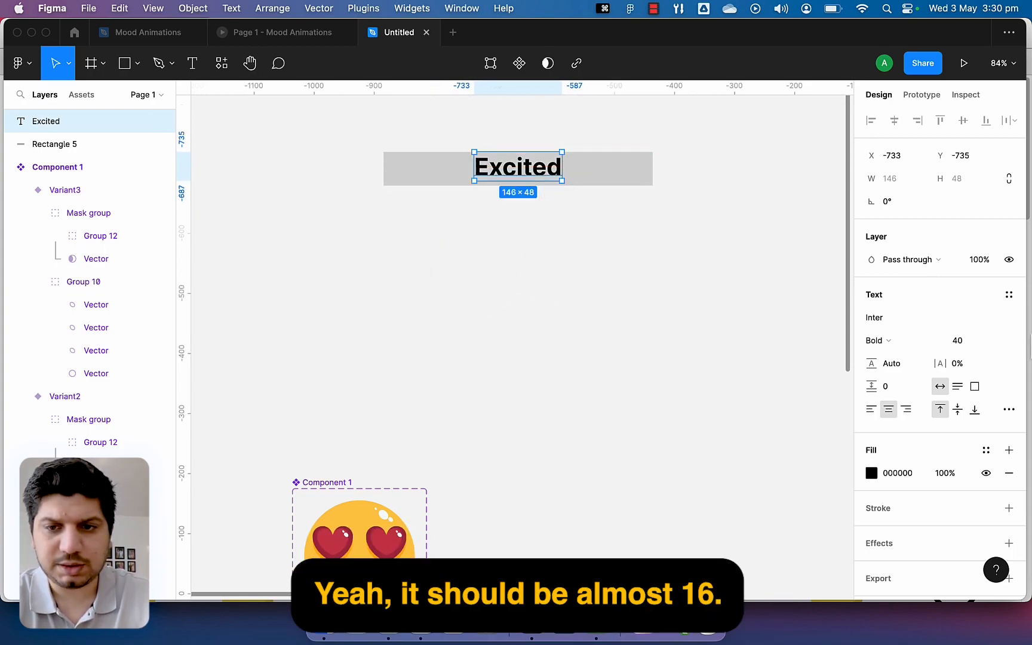
- Set the "Excited" label's font size to 16 and move it to the vertical middle of the rectangle
{"action": "left_click", "coordinate": [958, 340]}
{"action": "type", "text": "16"}
{"action": "key", "text": "Return"}
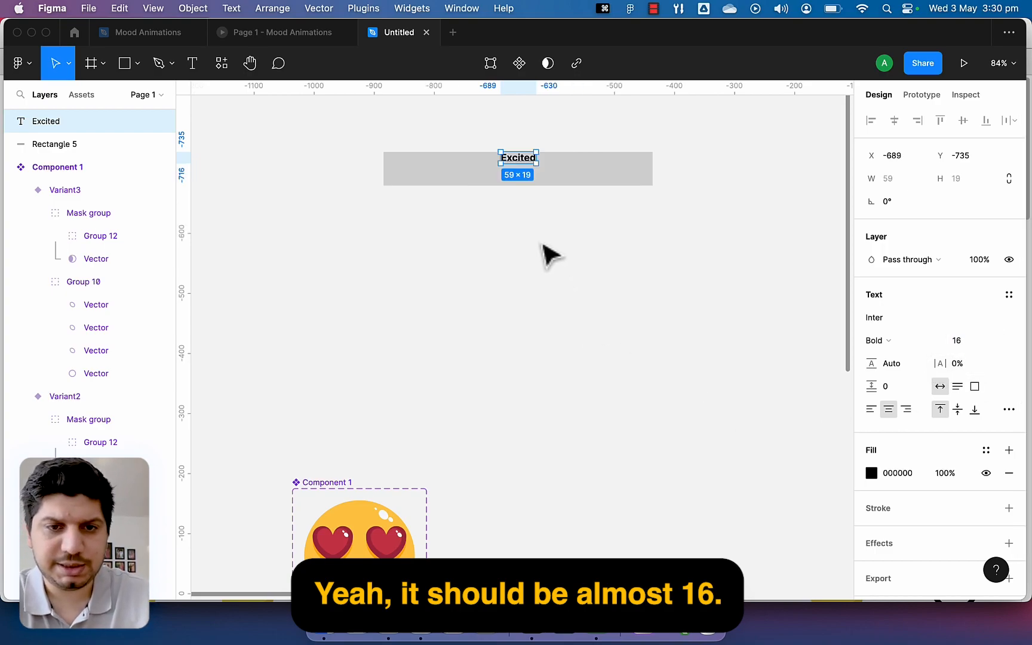
{"action": "left_click_drag", "start_coordinate": [533, 170], "coordinate": [522, 182]}
{"action": "left_click", "coordinate": [571, 182]}
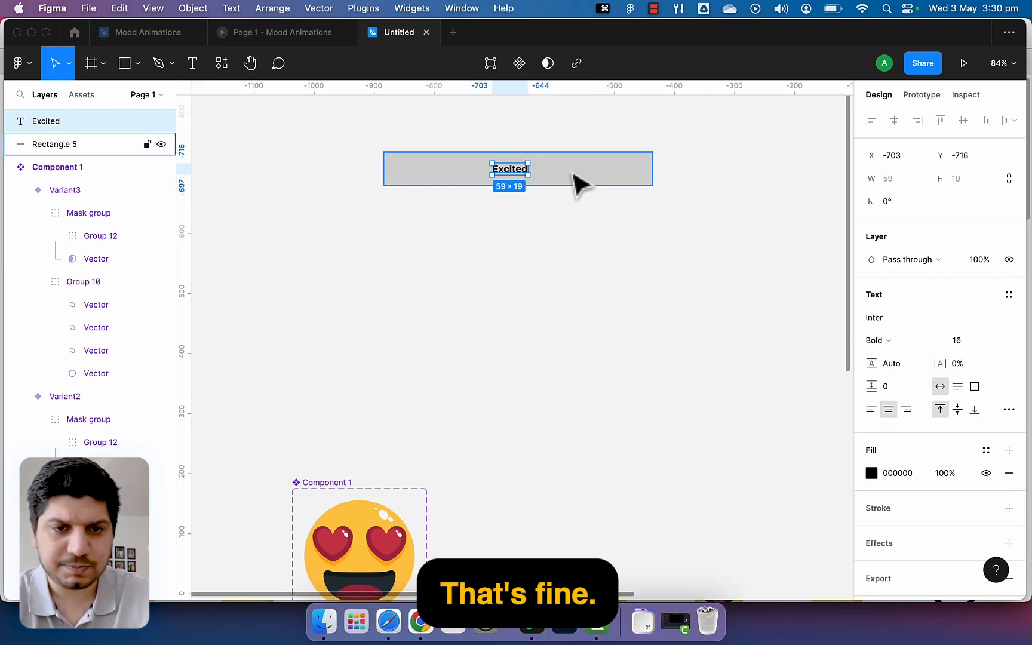
- Narrow the rectangle around the label to about 176 wide and wrap both in an auto layout frame
{"action": "left_click_drag", "start_coordinate": [651, 170], "coordinate": [563, 169]}
{"action": "left_click_drag", "start_coordinate": [382, 167], "coordinate": [457, 168]}
{"action": "left_click_drag", "start_coordinate": [610, 168], "coordinate": [406, 245]}
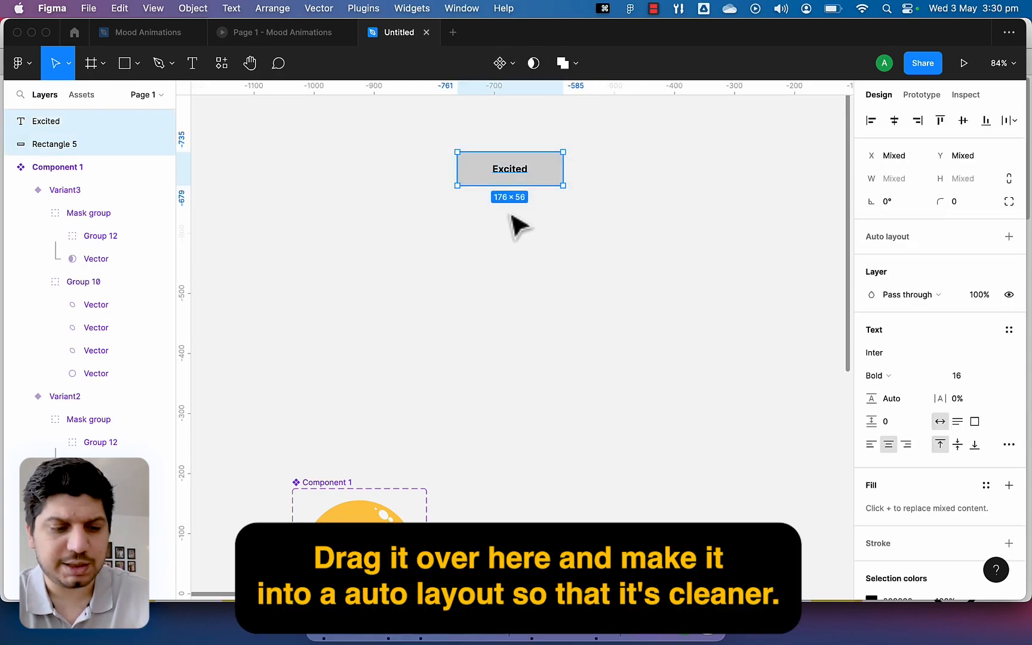
{"action": "key", "text": "shift+a"}
{"action": "left_click", "coordinate": [584, 217]}
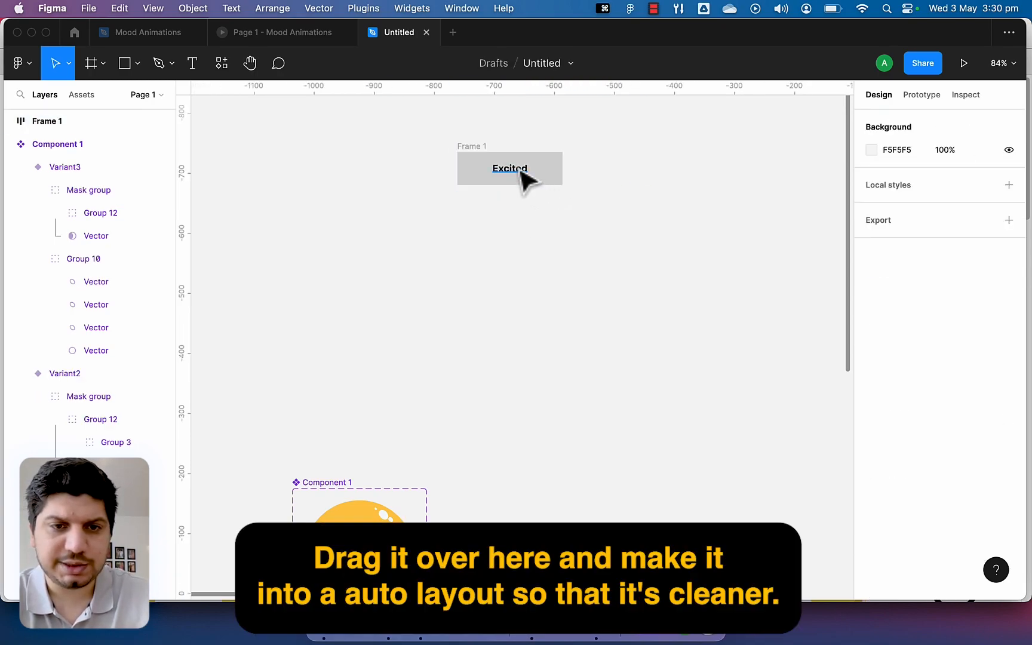
- Change the Excited button frame's fill to black 000000 at 50% opacity
{"action": "left_click", "coordinate": [470, 159]}
{"action": "scroll", "coordinate": [494, 191], "scroll_direction": "up", "scroll_amount": 3}
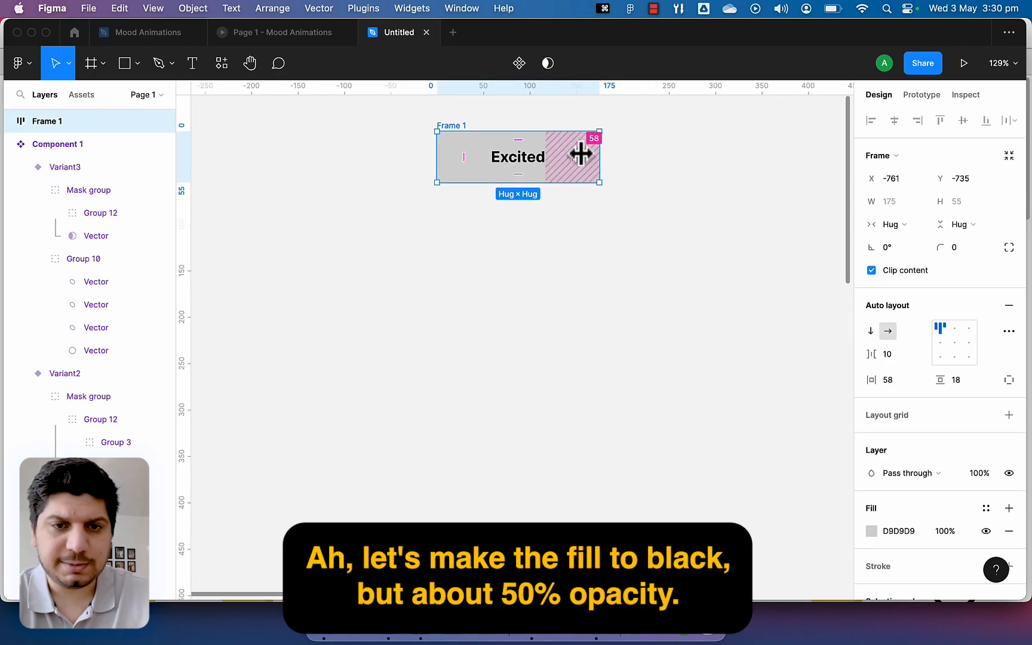
{"action": "left_click", "coordinate": [871, 531]}
{"action": "left_click_drag", "start_coordinate": [778, 387], "coordinate": [626, 449]}
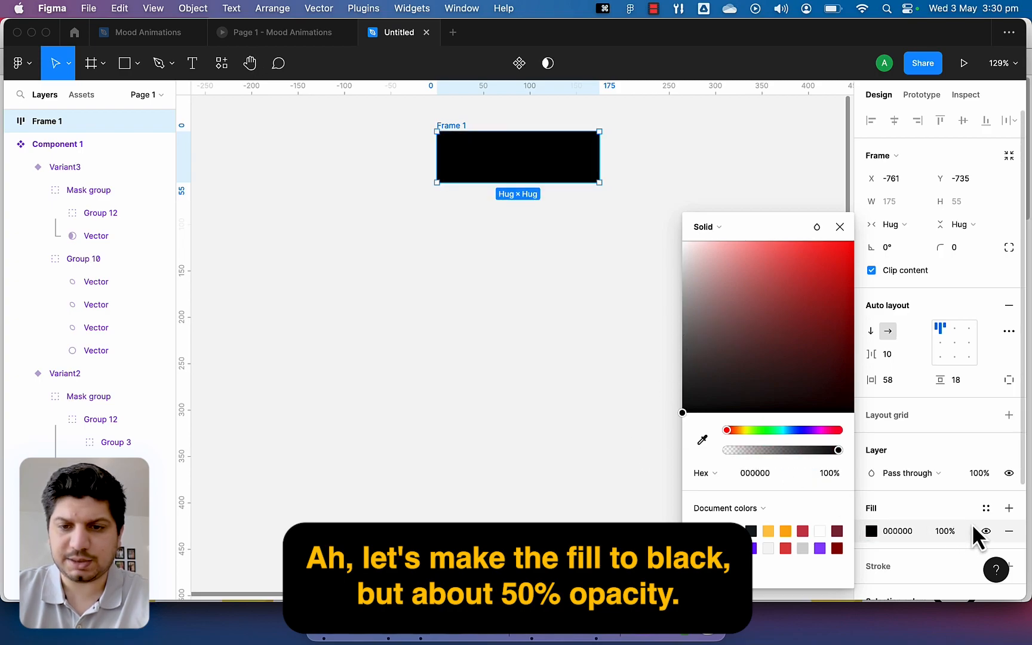
{"action": "left_click", "coordinate": [946, 531]}
{"action": "type", "text": "5"}
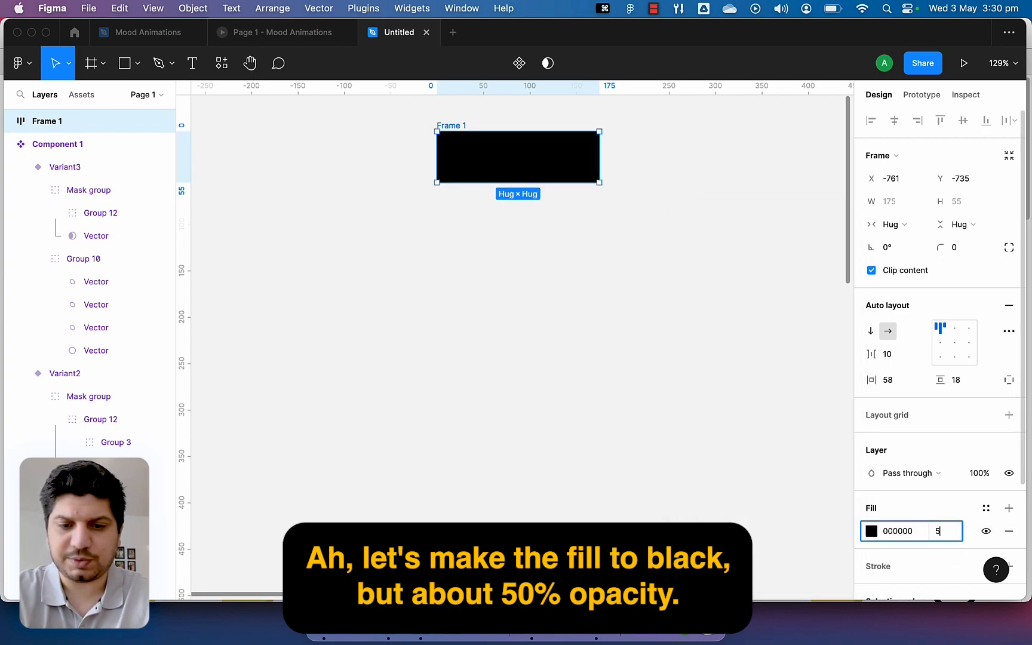
{"action": "type", "text": "0"}
{"action": "key", "text": "Return"}
- Change the "Excited" label's text colour to white FFFFFF
{"action": "double_click", "coordinate": [518, 159]}
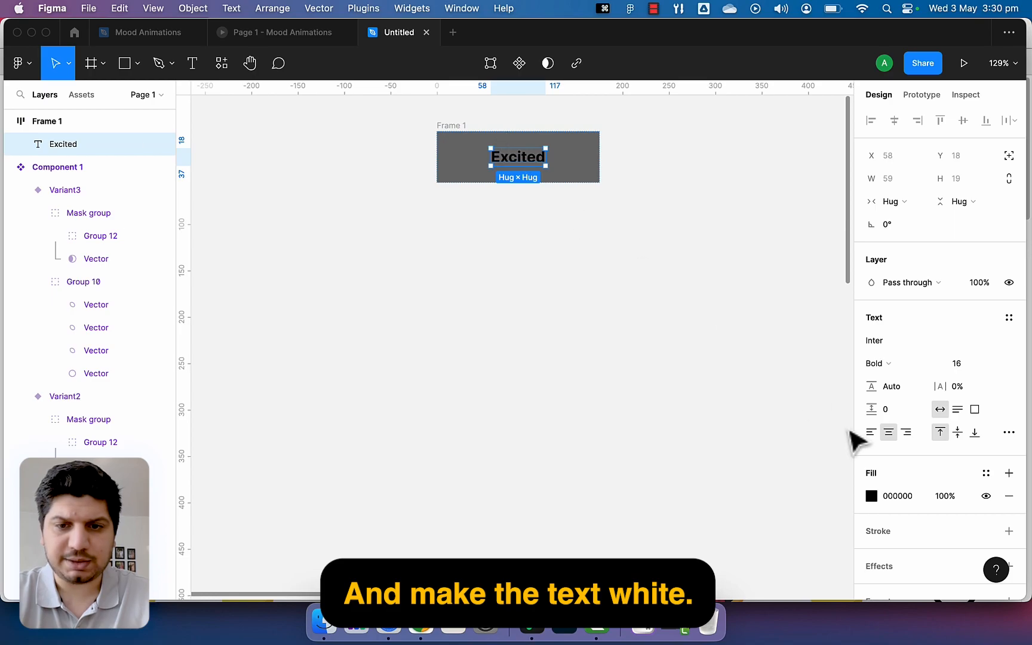
{"action": "left_click", "coordinate": [871, 495]}
{"action": "left_click", "coordinate": [824, 471]}
{"action": "type", "text": "ffffff"}
{"action": "key", "text": "Return"}
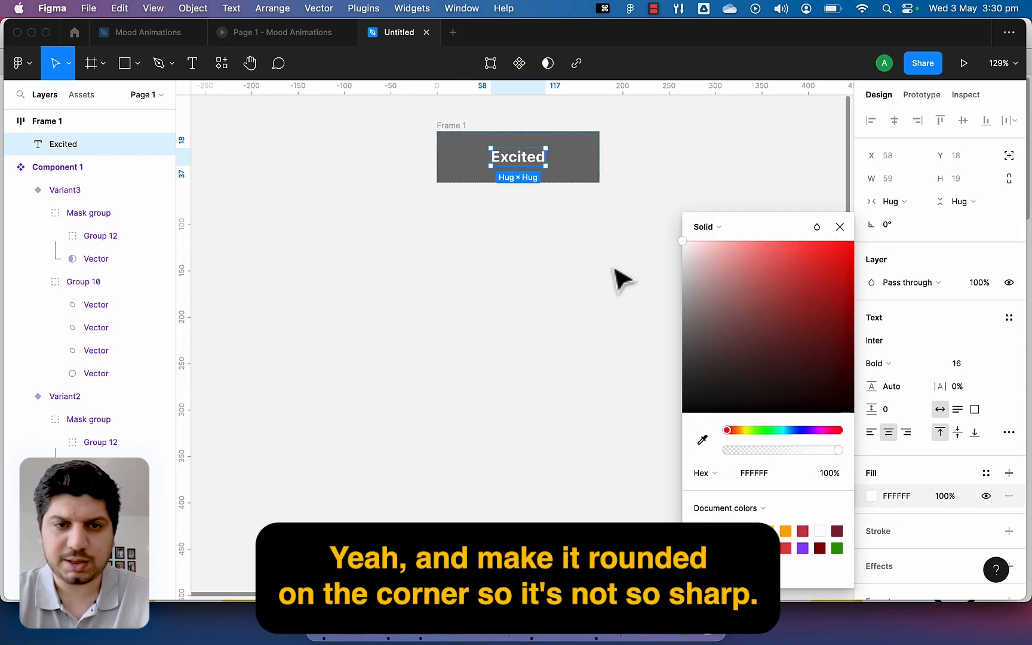
{"action": "left_click", "coordinate": [613, 269]}
- Round the Excited button frame's corners with a radius of 5
{"action": "scroll", "coordinate": [614, 268], "scroll_direction": "up", "scroll_amount": 2}
{"action": "left_click", "coordinate": [556, 242]}
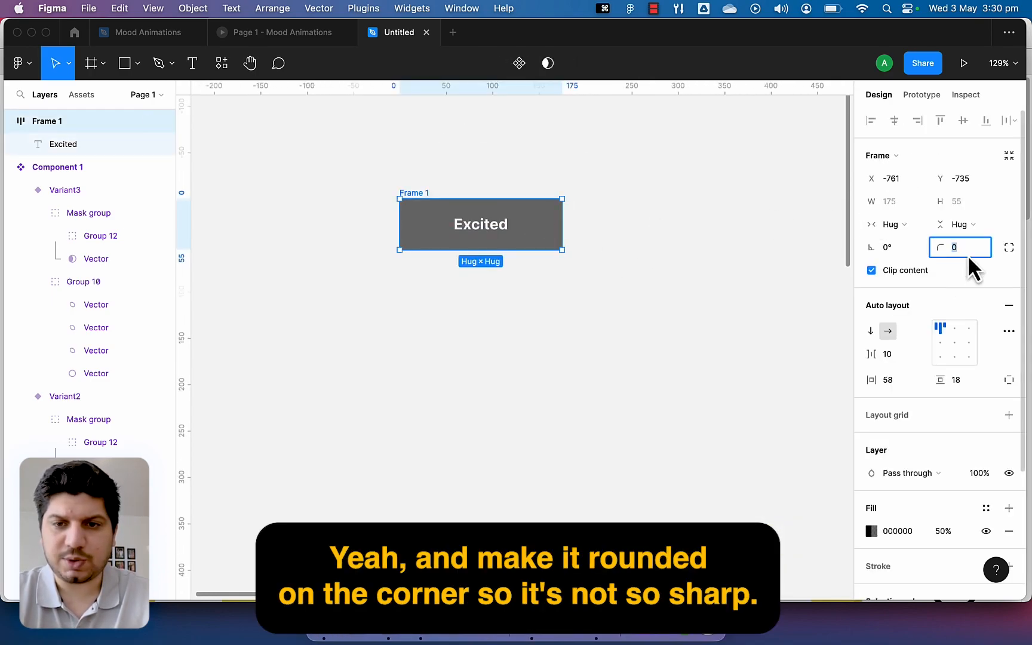
{"action": "key", "text": "Return"}
{"action": "left_click", "coordinate": [686, 207]}
{"action": "scroll", "coordinate": [686, 208], "scroll_direction": "left", "scroll_amount": 1}
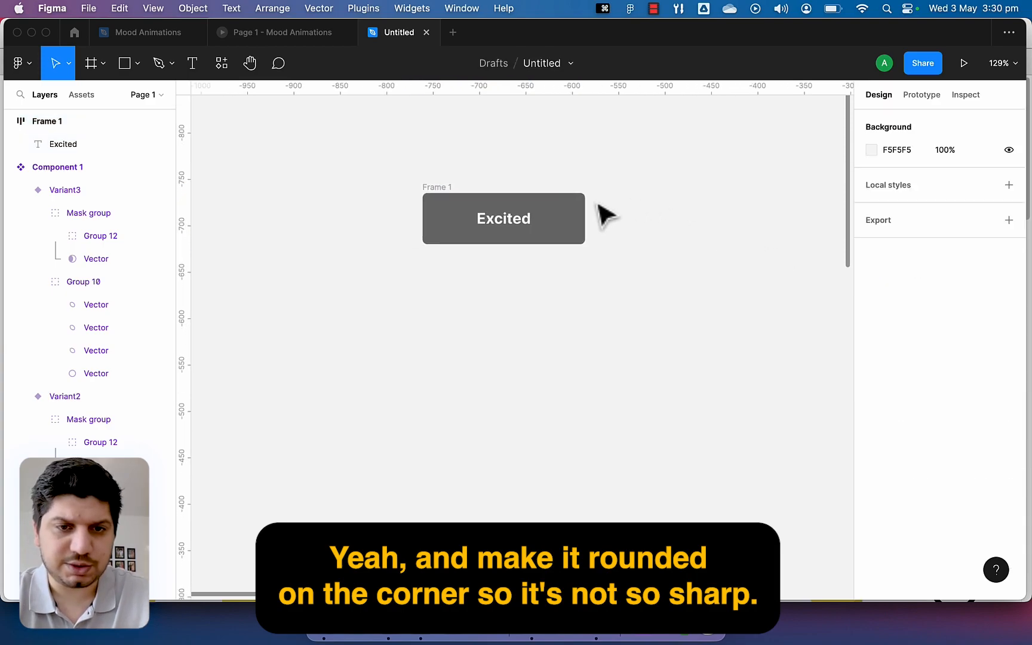
- Turn the Excited button frame into a component and add a second variant to it
{"action": "left_click", "coordinate": [449, 200]}
{"action": "left_click", "coordinate": [519, 62]}
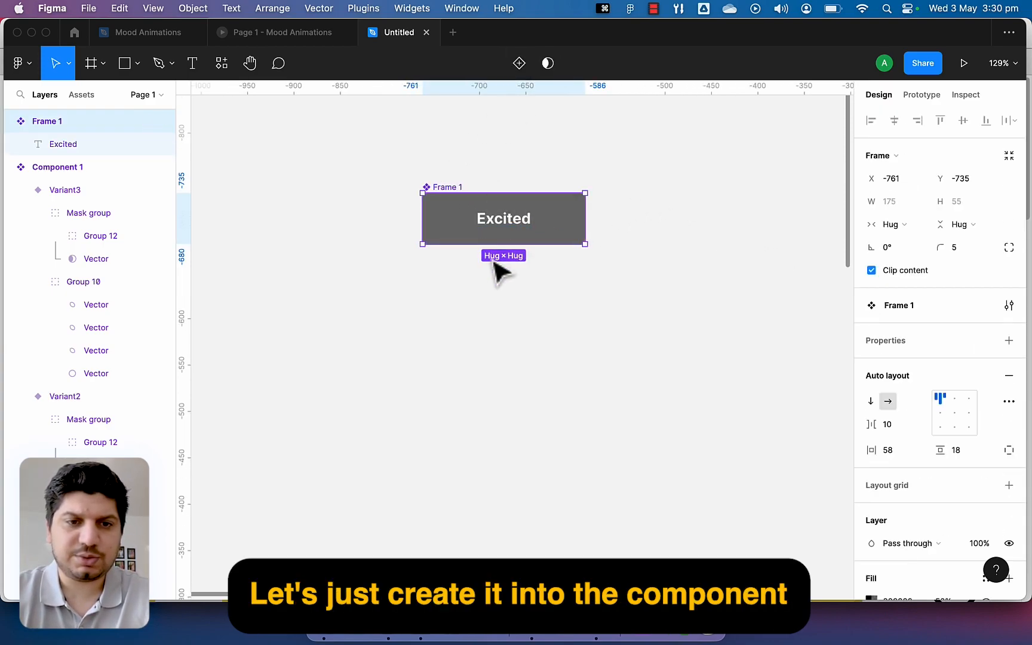
{"action": "left_click", "coordinate": [519, 63]}
- Change the second button variant's label to "Click to proceed"
{"action": "double_click", "coordinate": [512, 297]}
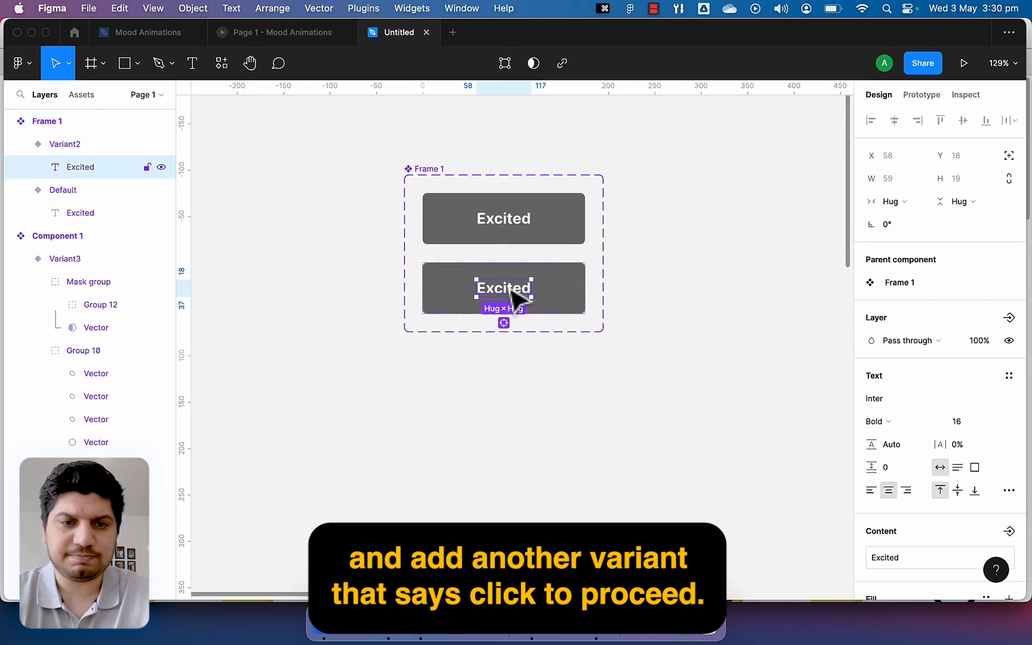
{"action": "double_click", "coordinate": [507, 289]}
{"action": "type", "text": "Click to p"}
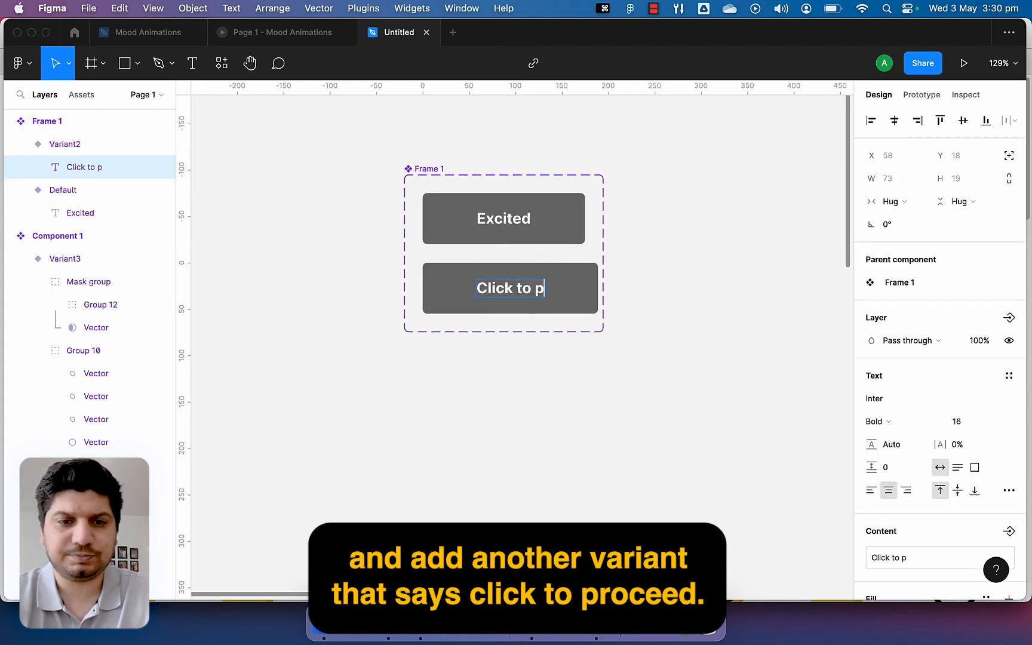
{"action": "type", "text": "roceed"}
{"action": "key", "text": "Escape"}
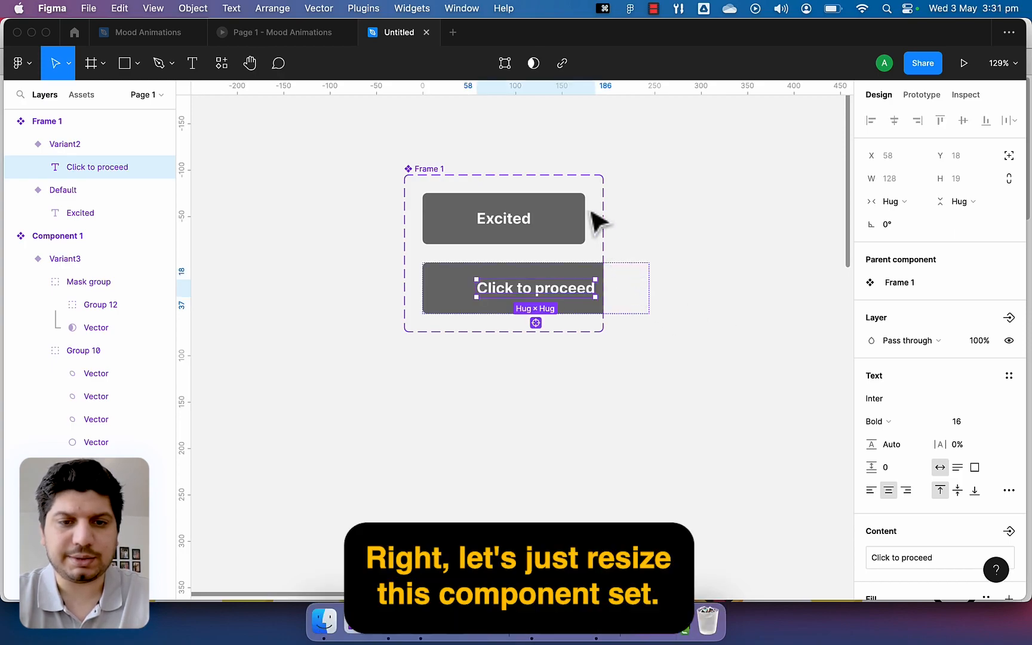
- Widen the button component set so its border encloses the whole "Click to proceed" variant
{"action": "left_click", "coordinate": [610, 222]}
{"action": "left_click", "coordinate": [459, 179]}
{"action": "left_click_drag", "start_coordinate": [606, 241], "coordinate": [450, 237]}
{"action": "left_click", "coordinate": [723, 245]}
{"action": "scroll", "coordinate": [719, 238], "scroll_direction": "down", "scroll_amount": 5}
{"action": "left_click_drag", "start_coordinate": [560, 310], "coordinate": [481, 296]}
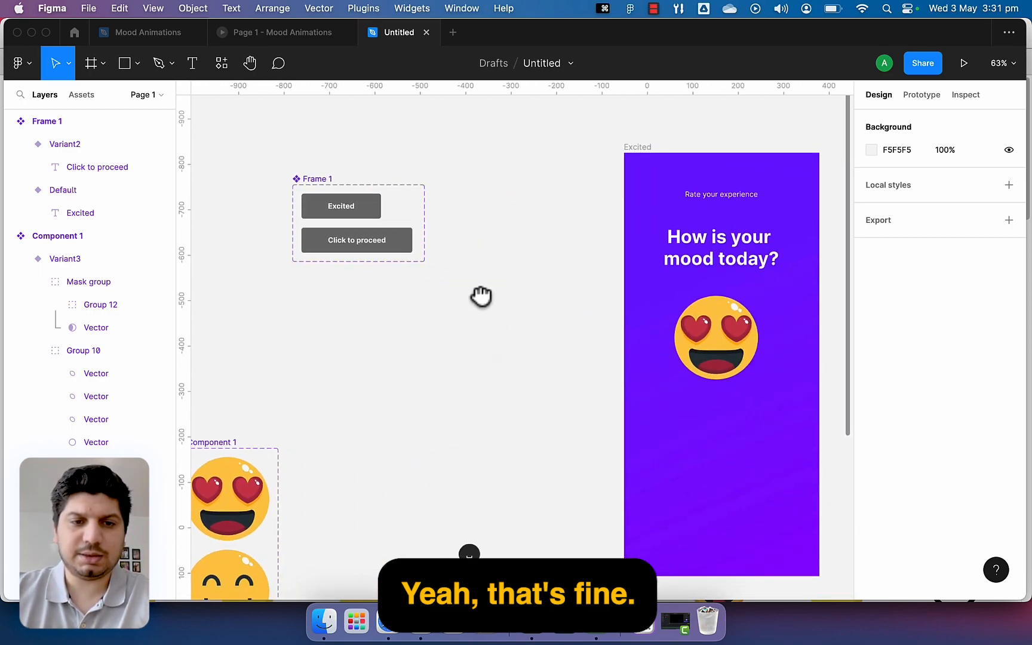
- Switch both button variants from hug contents to fixed width
{"action": "left_click", "coordinate": [371, 234]}
{"action": "left_click", "coordinate": [375, 215]}
{"action": "left_click", "coordinate": [397, 246]}
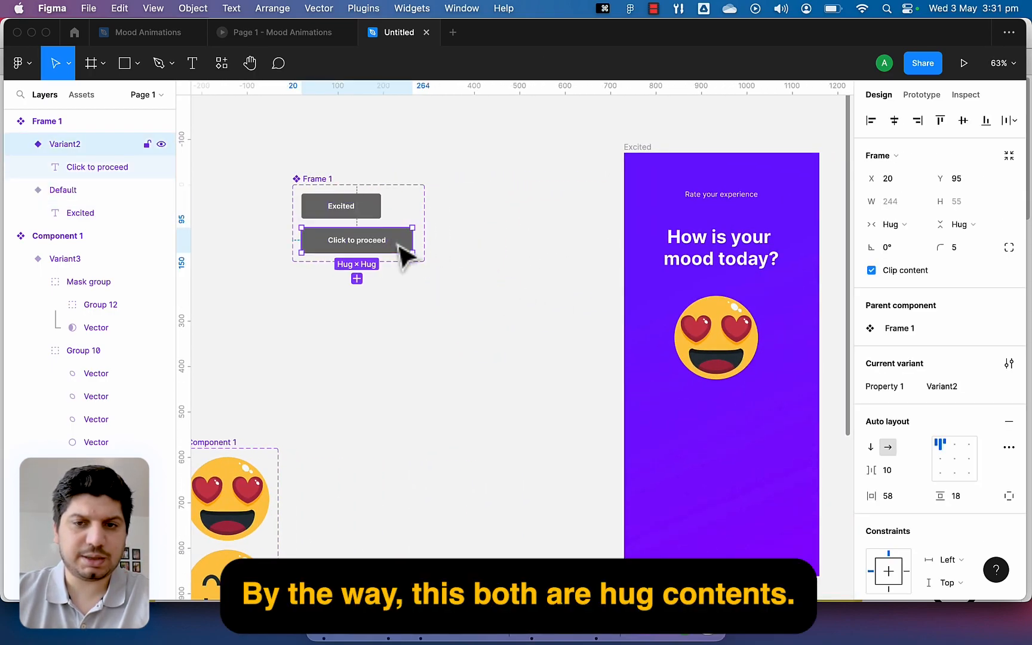
{"action": "left_click", "coordinate": [895, 224]}
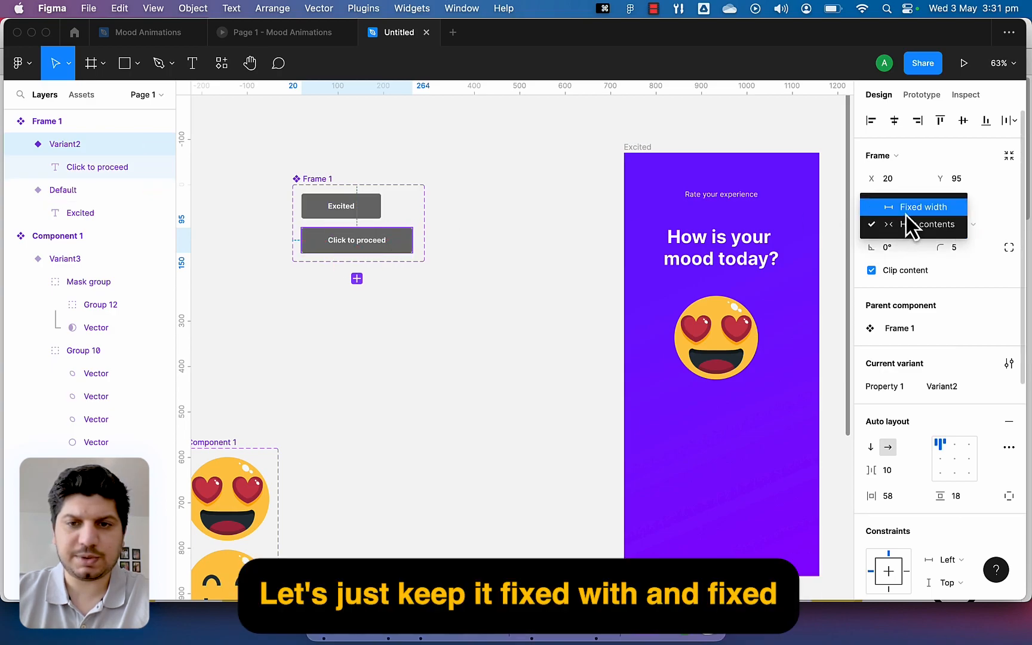
{"action": "left_click", "coordinate": [899, 207]}
{"action": "left_click", "coordinate": [364, 212]}
{"action": "left_click", "coordinate": [896, 226]}
{"action": "left_click", "coordinate": [899, 206]}
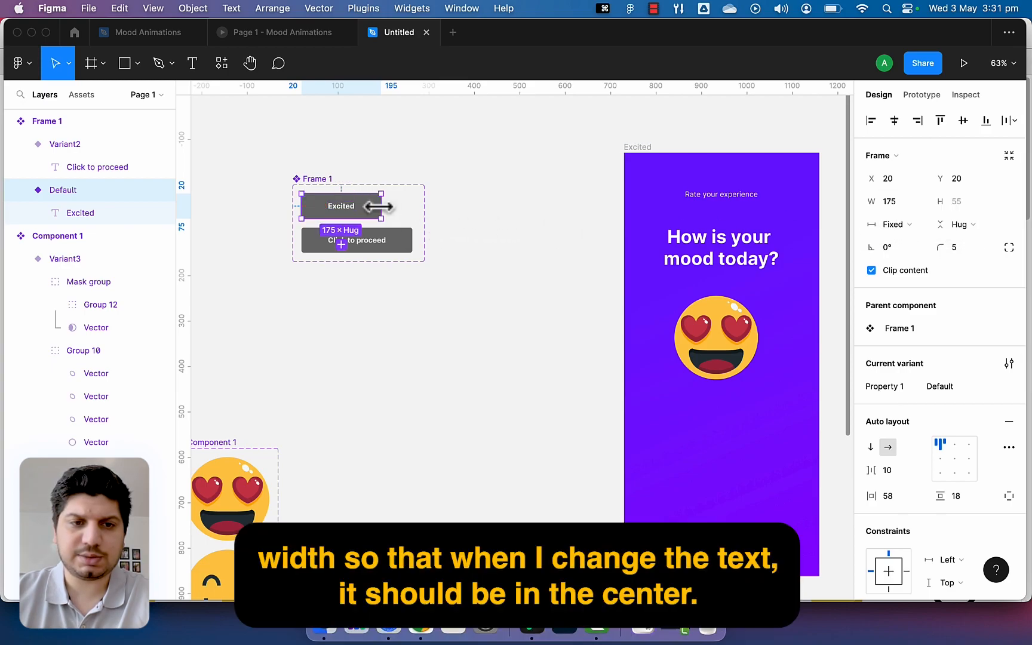
- Widen the Excited button variant to 244 so it matches the "Click to proceed" variant
{"action": "left_click_drag", "start_coordinate": [379, 206], "coordinate": [414, 206]}
{"action": "left_click", "coordinate": [453, 234]}
{"action": "scroll", "coordinate": [417, 288], "scroll_direction": "down", "scroll_amount": 1}
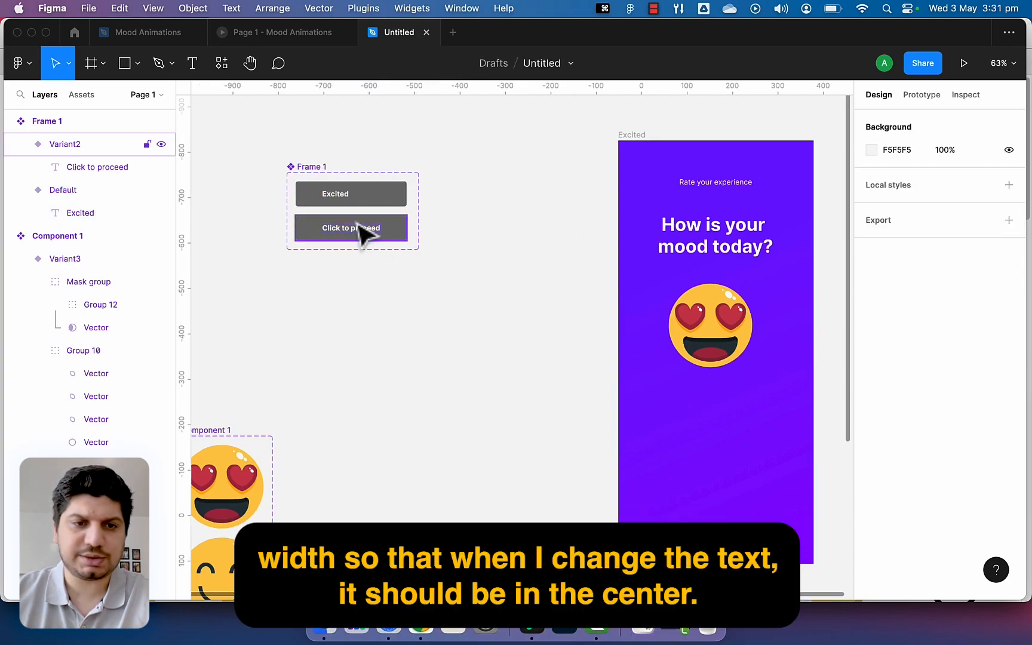
- Set the auto layout alignment of both button variants to centre so their labels sit in the middle
{"action": "left_click", "coordinate": [344, 196]}
{"action": "left_click", "coordinate": [344, 233]}
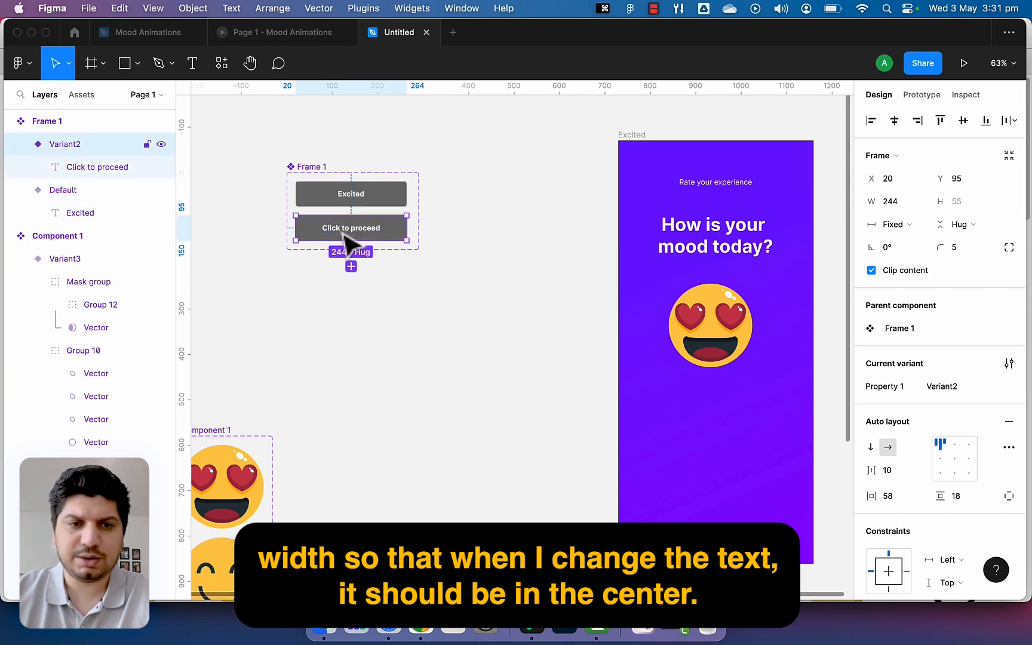
{"action": "left_click", "coordinate": [954, 459]}
{"action": "left_click", "coordinate": [455, 330]}
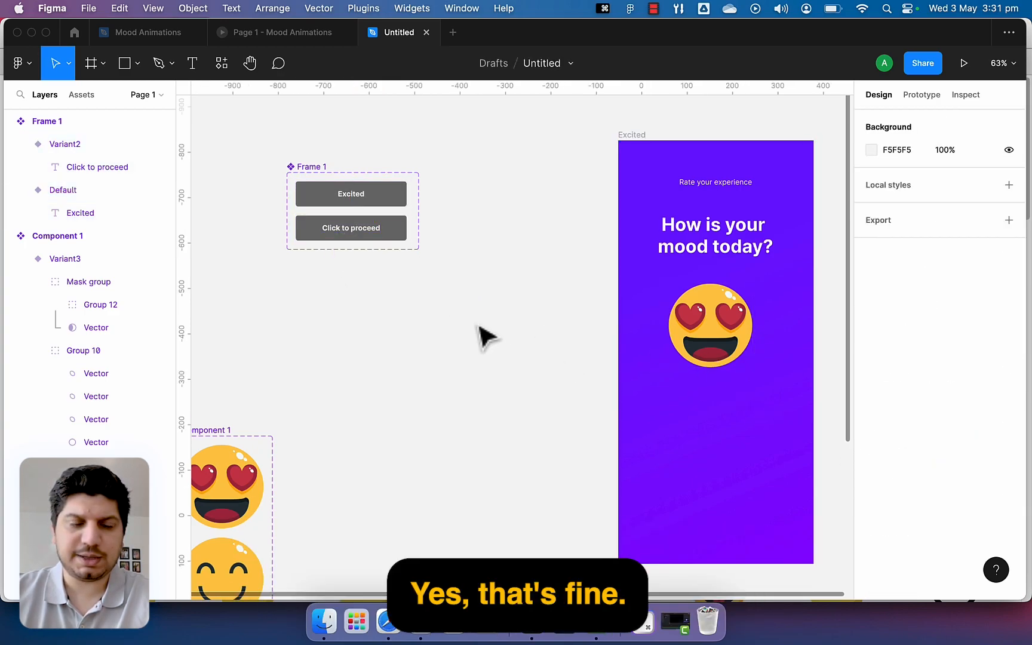
{"action": "key", "text": "super+space"}
{"action": "key", "text": "super+space"}
{"action": "left_click_drag", "start_coordinate": [463, 321], "coordinate": [333, 249]}
{"action": "scroll", "coordinate": [391, 265], "scroll_direction": "left", "scroll_amount": 3}
{"action": "scroll", "coordinate": [391, 265], "scroll_direction": "up", "scroll_amount": 1}
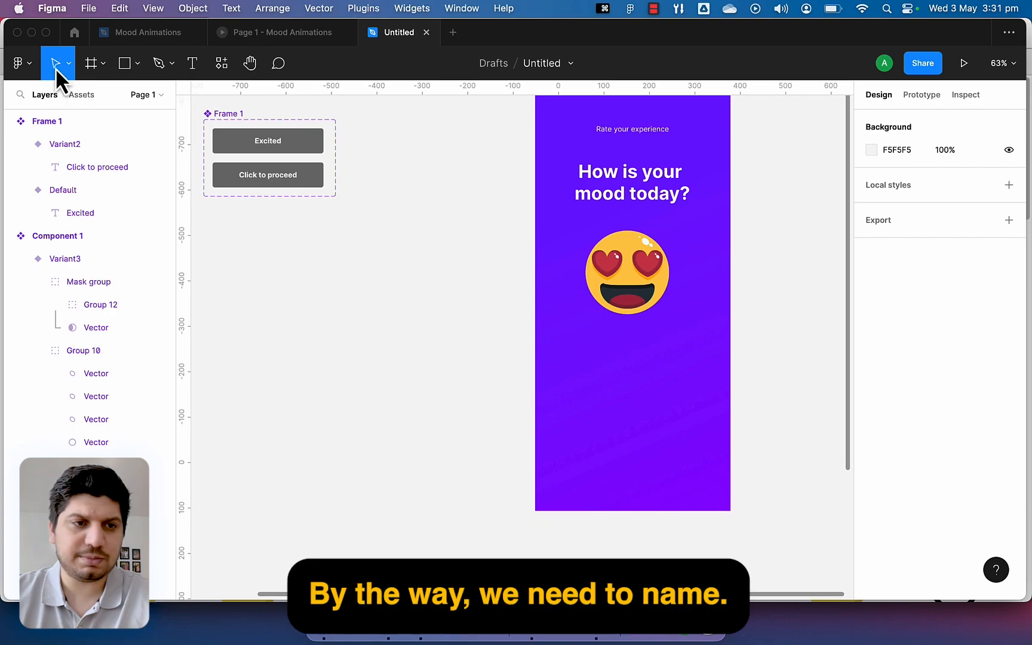
- Rename the button component's variant property to "Kind", starting from the Excited variant
{"action": "scroll", "coordinate": [383, 373], "scroll_direction": "left", "scroll_amount": 5}
{"action": "scroll", "coordinate": [594, 299], "scroll_direction": "up", "scroll_amount": 2}
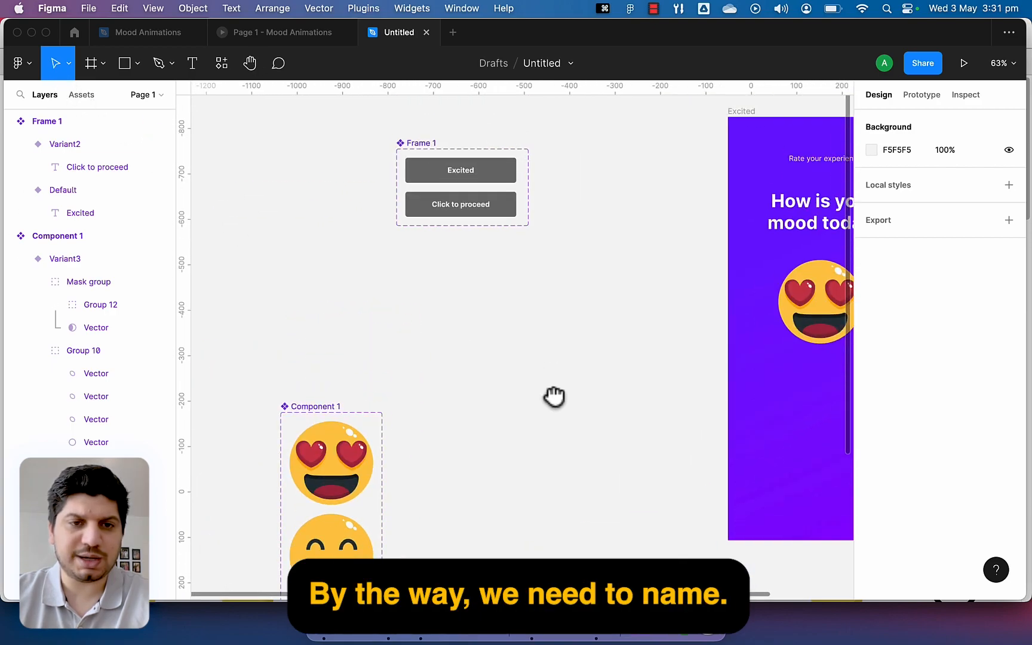
{"action": "left_click", "coordinate": [427, 177]}
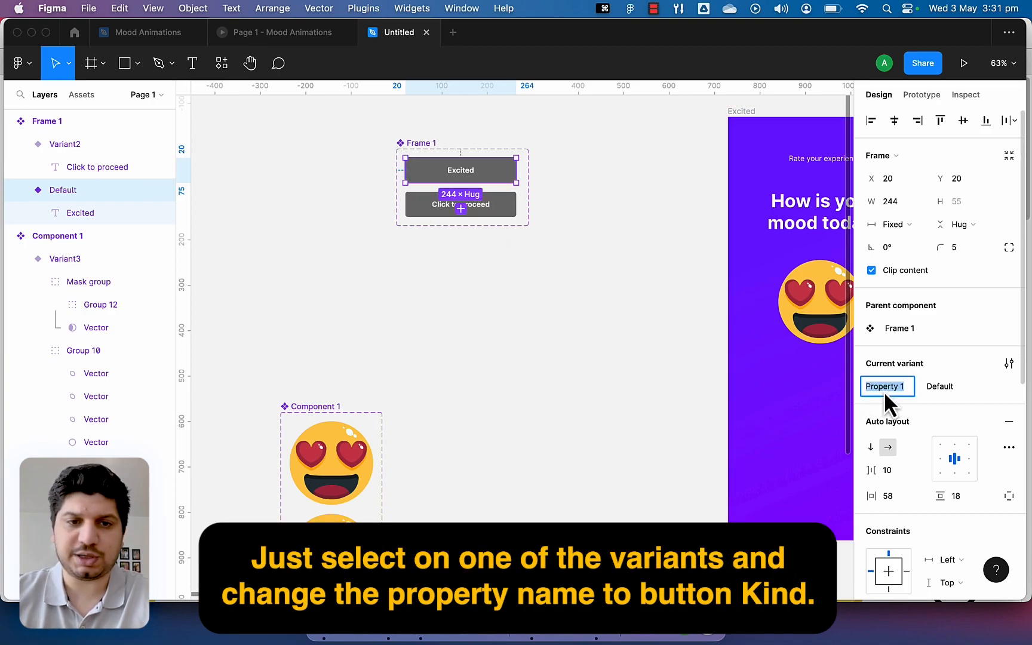
{"action": "type", "text": "K"}
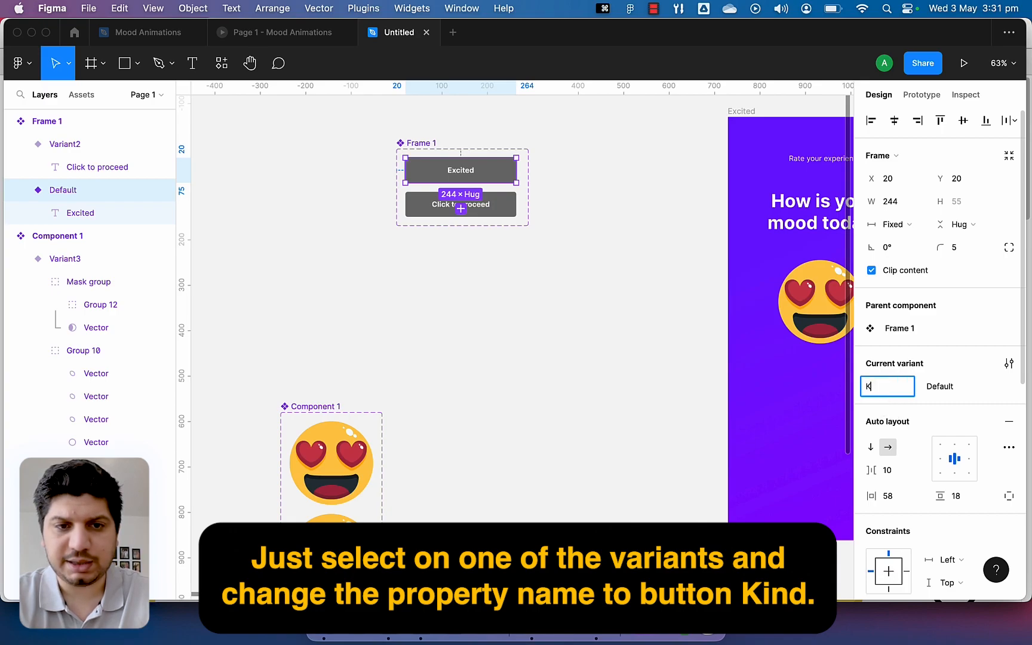
{"action": "type", "text": "ind"}
{"action": "left_click", "coordinate": [957, 393]}
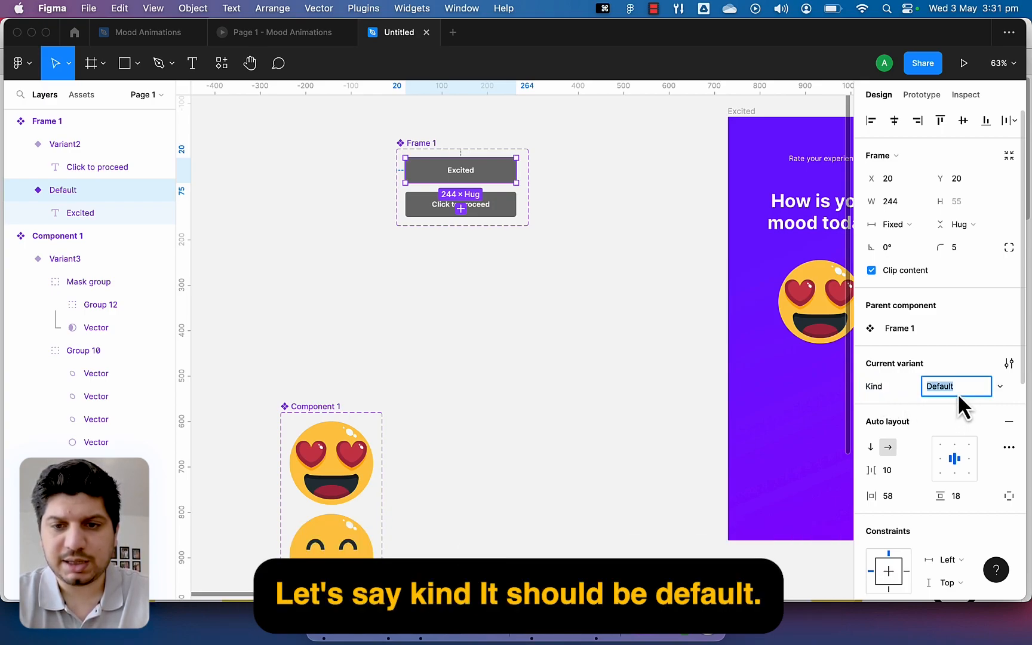
- Set the "Click to proceed" variant's Kind value to "Selected"
{"action": "left_click", "coordinate": [507, 212]}
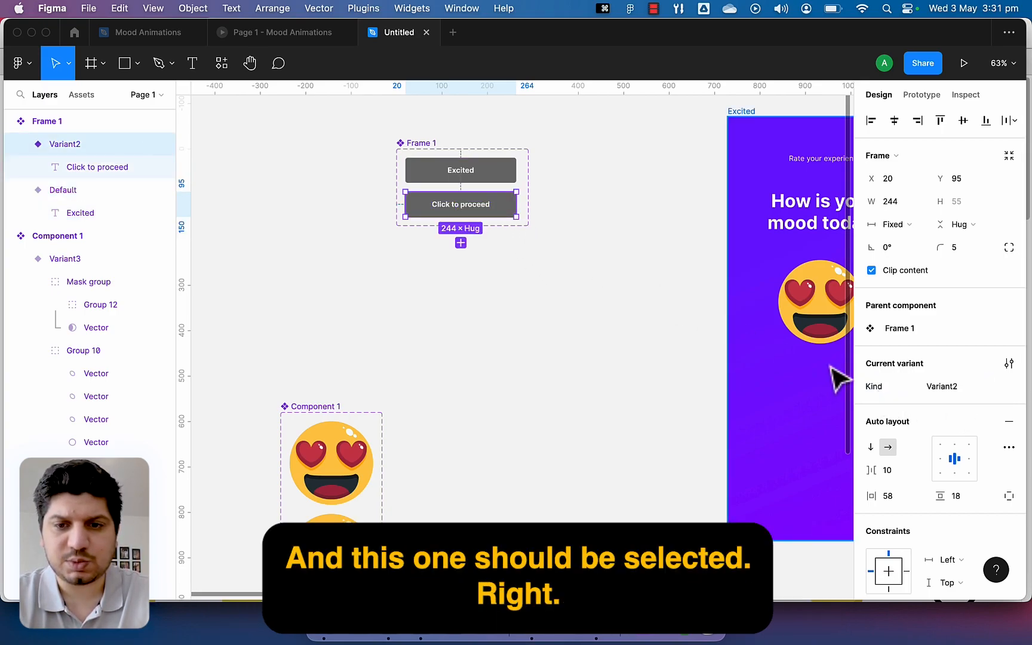
{"action": "type", "text": "Selected"}
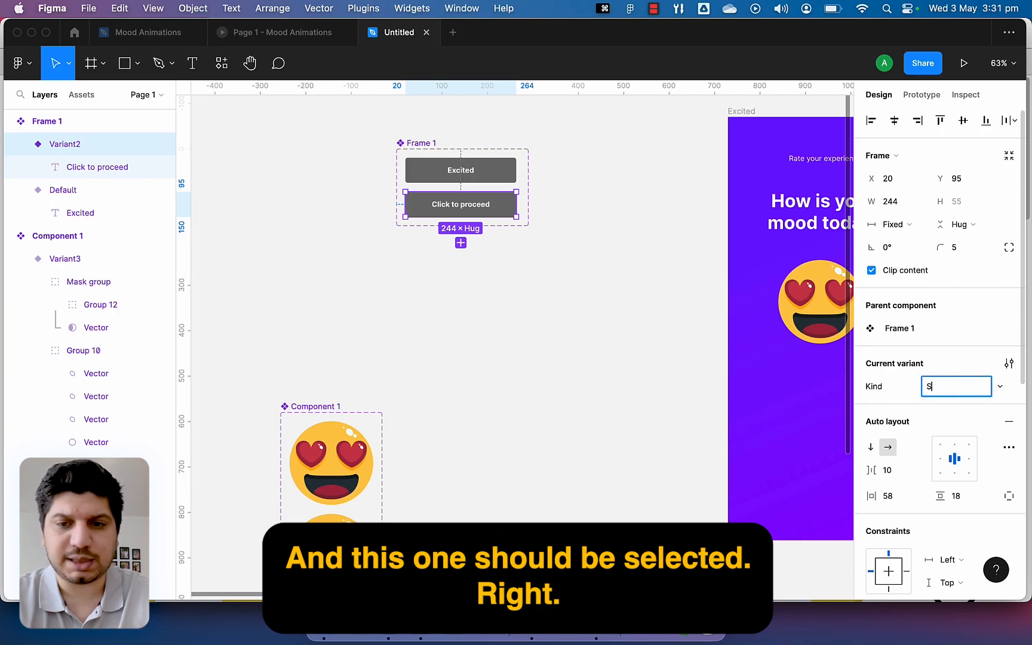
{"action": "left_click", "coordinate": [667, 418]}
{"action": "scroll", "coordinate": [656, 421], "scroll_direction": "down", "scroll_amount": 2}
{"action": "scroll", "coordinate": [656, 421], "scroll_direction": "left", "scroll_amount": 3}
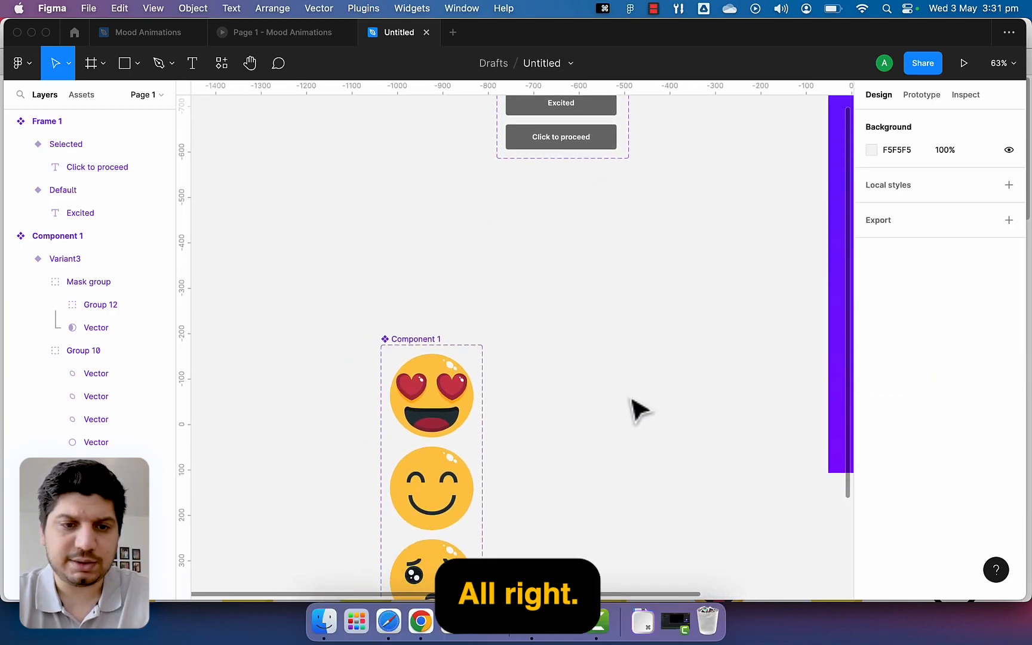
- Set the black fill opacity of the "Click to proceed" variant to 80%
{"action": "left_click", "coordinate": [603, 137]}
{"action": "scroll", "coordinate": [891, 444], "scroll_direction": "down", "scroll_amount": 6}
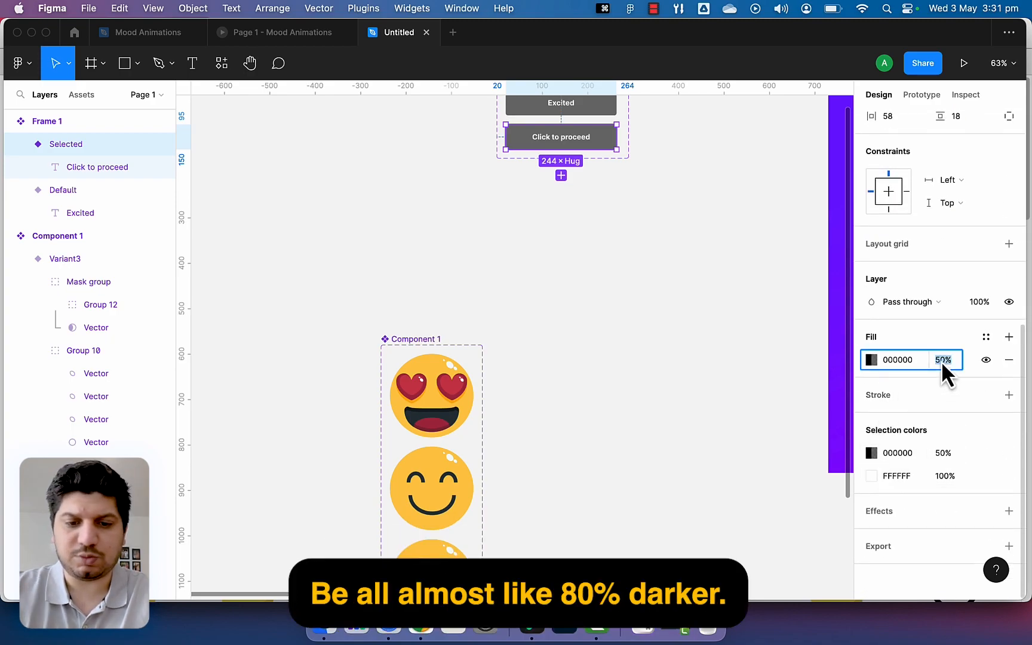
{"action": "type", "text": "80"}
{"action": "left_click", "coordinate": [760, 261]}
- Rename the emoji component's variant property to "Mood" and set the heart-eyed face's value to "Excited"
{"action": "scroll", "coordinate": [769, 271], "scroll_direction": "up", "scroll_amount": 2}
{"action": "scroll", "coordinate": [768, 272], "scroll_direction": "right", "scroll_amount": 1}
{"action": "scroll", "coordinate": [769, 272], "scroll_direction": "down", "scroll_amount": 2}
{"action": "scroll", "coordinate": [768, 271], "scroll_direction": "left", "scroll_amount": 1}
{"action": "scroll", "coordinate": [769, 272], "scroll_direction": "up", "scroll_amount": 2}
{"action": "scroll", "coordinate": [768, 272], "scroll_direction": "right", "scroll_amount": 1}
{"action": "scroll", "coordinate": [768, 272], "scroll_direction": "down", "scroll_amount": 1}
{"action": "scroll", "coordinate": [765, 270], "scroll_direction": "down", "scroll_amount": 4}
{"action": "scroll", "coordinate": [765, 271], "scroll_direction": "left", "scroll_amount": 1}
{"action": "left_click", "coordinate": [507, 196]}
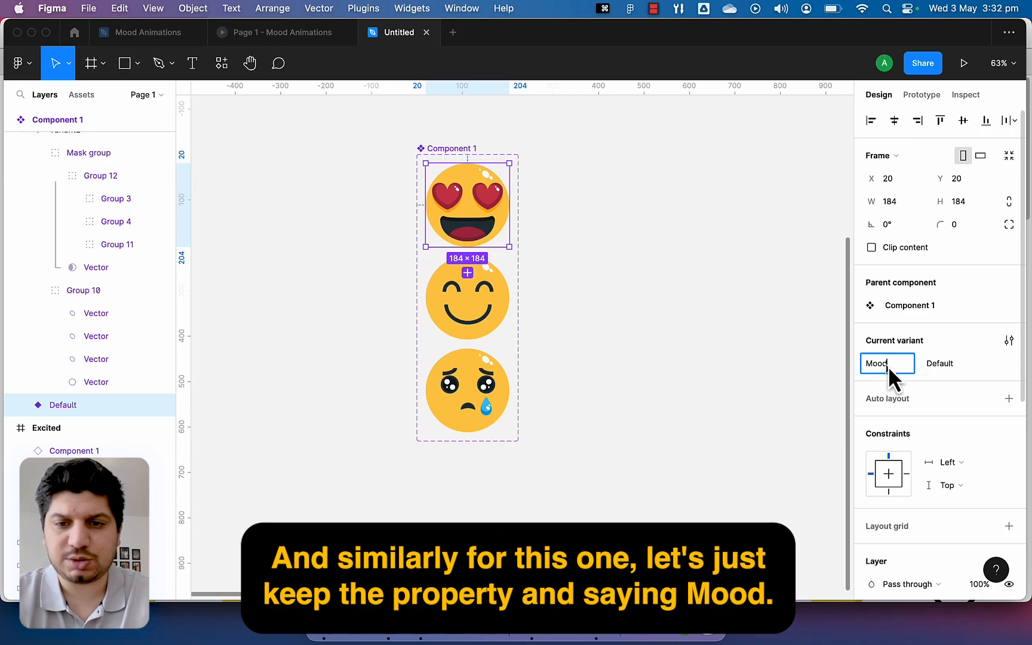
{"action": "left_click", "coordinate": [951, 369]}
{"action": "type", "text": "Excited"}
- Set the Mood value of the smiling face variant to "Happy" and of the crying face variant to "Sad"
{"action": "left_click", "coordinate": [506, 296]}
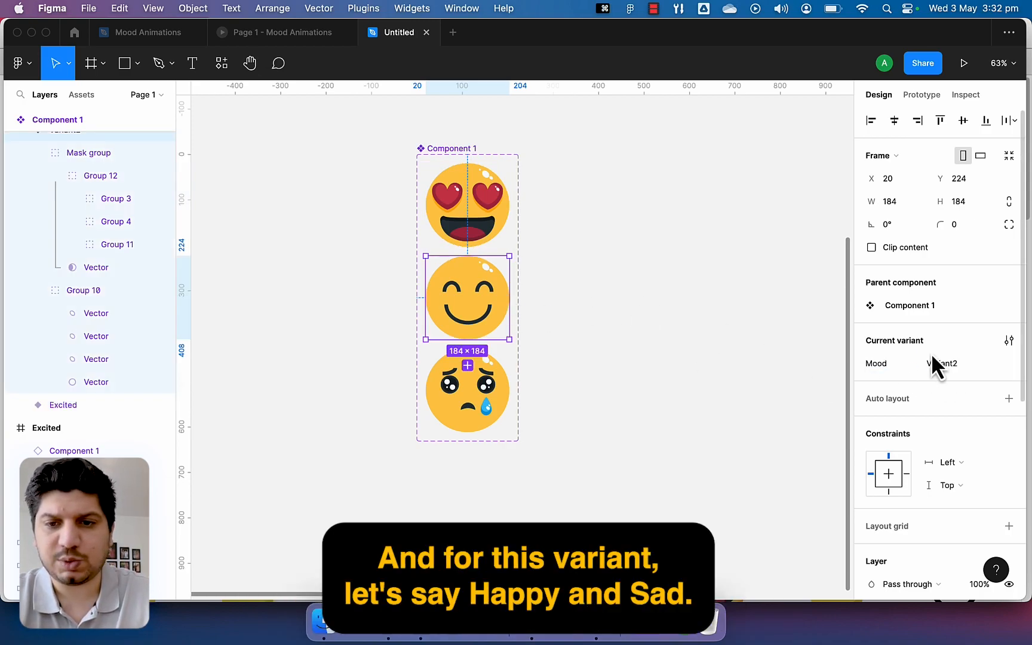
{"action": "type", "text": "Happy"}
{"action": "left_click", "coordinate": [515, 382]}
{"action": "left_click", "coordinate": [951, 363]}
{"action": "type", "text": "Sad"}
{"action": "left_click", "coordinate": [716, 342]}
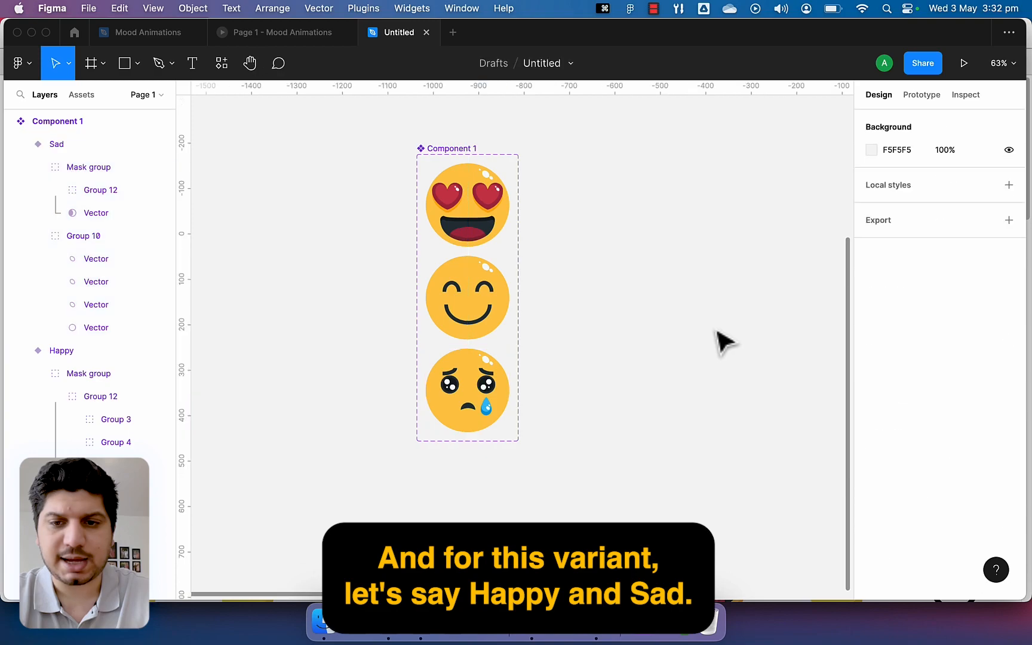
- Place three instances of the button component in a vertical stack beneath the emoji in the Excited frame
{"action": "scroll", "coordinate": [720, 341], "scroll_direction": "right", "scroll_amount": 5}
{"action": "scroll", "coordinate": [719, 341], "scroll_direction": "up", "scroll_amount": 4}
{"action": "scroll", "coordinate": [687, 344], "scroll_direction": "up", "scroll_amount": 2}
{"action": "scroll", "coordinate": [686, 344], "scroll_direction": "right", "scroll_amount": 1}
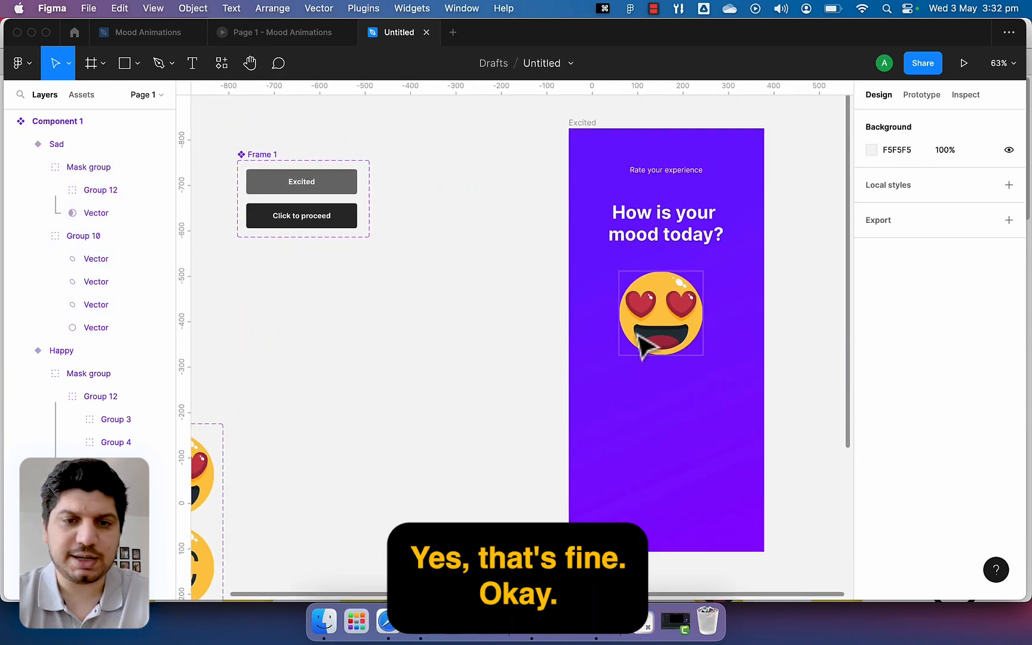
{"action": "left_click", "coordinate": [637, 337]}
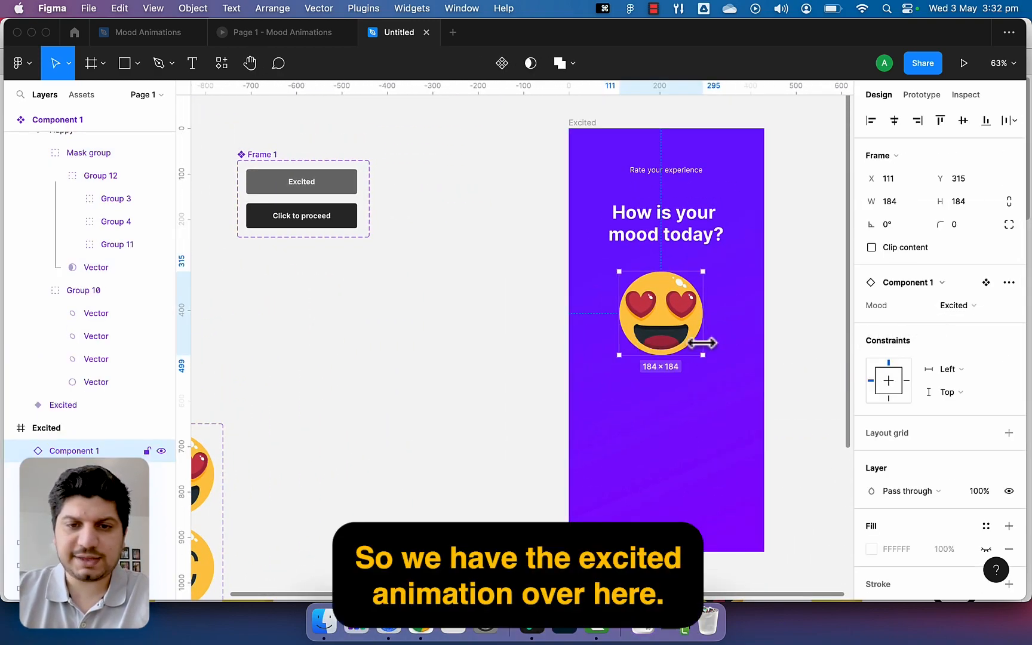
{"action": "left_click_drag", "start_coordinate": [782, 361], "coordinate": [725, 342]}
{"action": "left_click_drag", "start_coordinate": [618, 287], "coordinate": [618, 287]}
{"action": "left_click_drag", "start_coordinate": [242, 408], "coordinate": [490, 356]}
{"action": "left_click_drag", "start_coordinate": [608, 388], "coordinate": [408, 463]}
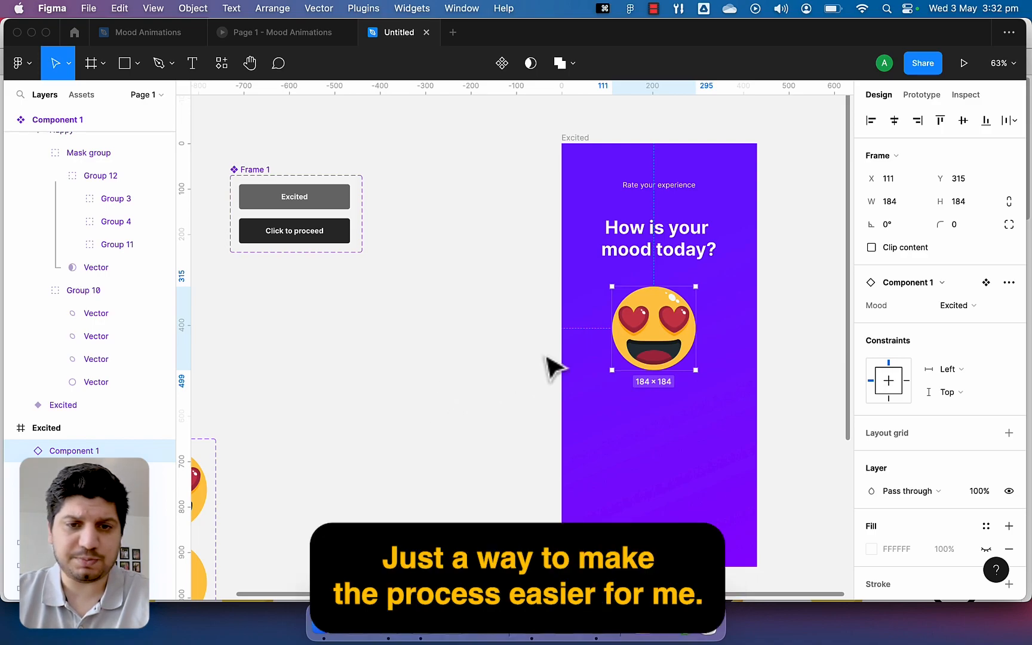
{"action": "left_click_drag", "start_coordinate": [527, 375], "coordinate": [444, 303]}
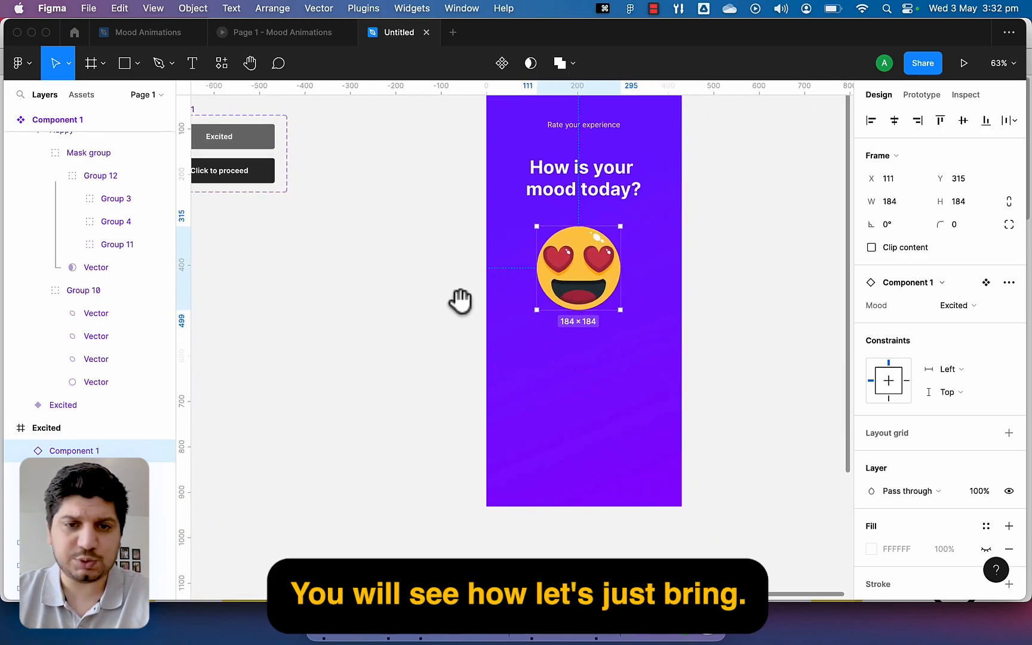
{"action": "left_click_drag", "start_coordinate": [352, 325], "coordinate": [409, 341]}
{"action": "left_click_drag", "start_coordinate": [291, 140], "coordinate": [673, 372]}
{"action": "left_click", "coordinate": [324, 206]}
{"action": "left_click_drag", "start_coordinate": [296, 144], "coordinate": [671, 418]}
{"action": "left_click_drag", "start_coordinate": [299, 166], "coordinate": [663, 391]}
- Set the bottom button's Kind to Default and the first button's Kind to Selected in the Excited frame
{"action": "left_click", "coordinate": [958, 328]}
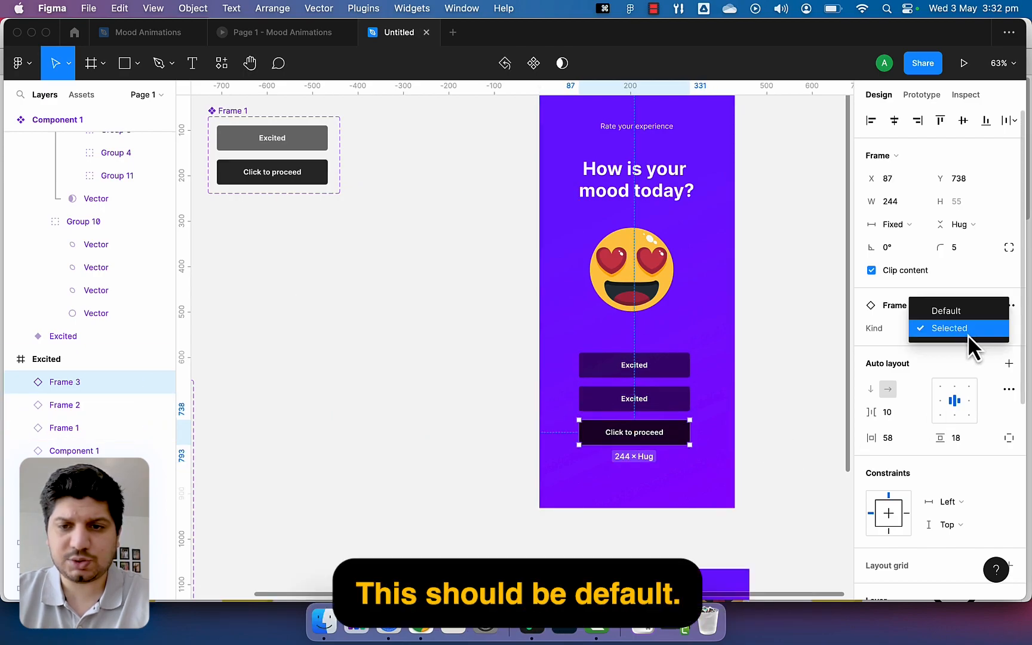
{"action": "left_click", "coordinate": [955, 311]}
{"action": "left_click", "coordinate": [668, 396]}
{"action": "left_click", "coordinate": [979, 328]}
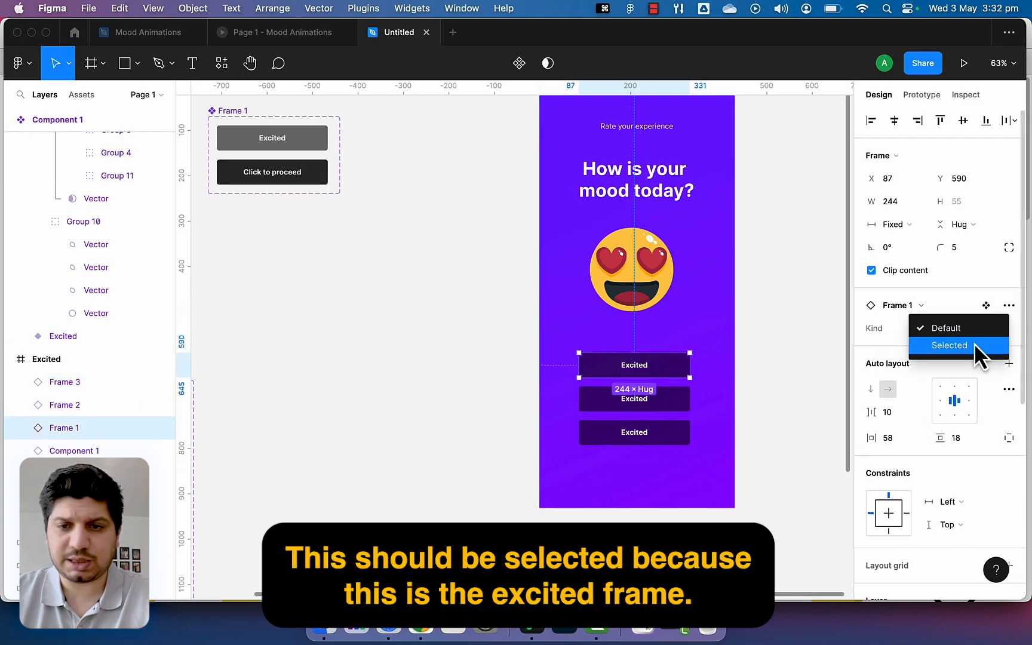
{"action": "left_click", "coordinate": [979, 350]}
- Relabel the second button in the Excited frame "Happy" and the third button "Sad"
{"action": "scroll", "coordinate": [644, 350], "scroll_direction": "right", "scroll_amount": 5}
{"action": "scroll", "coordinate": [645, 350], "scroll_direction": "down", "scroll_amount": 1}
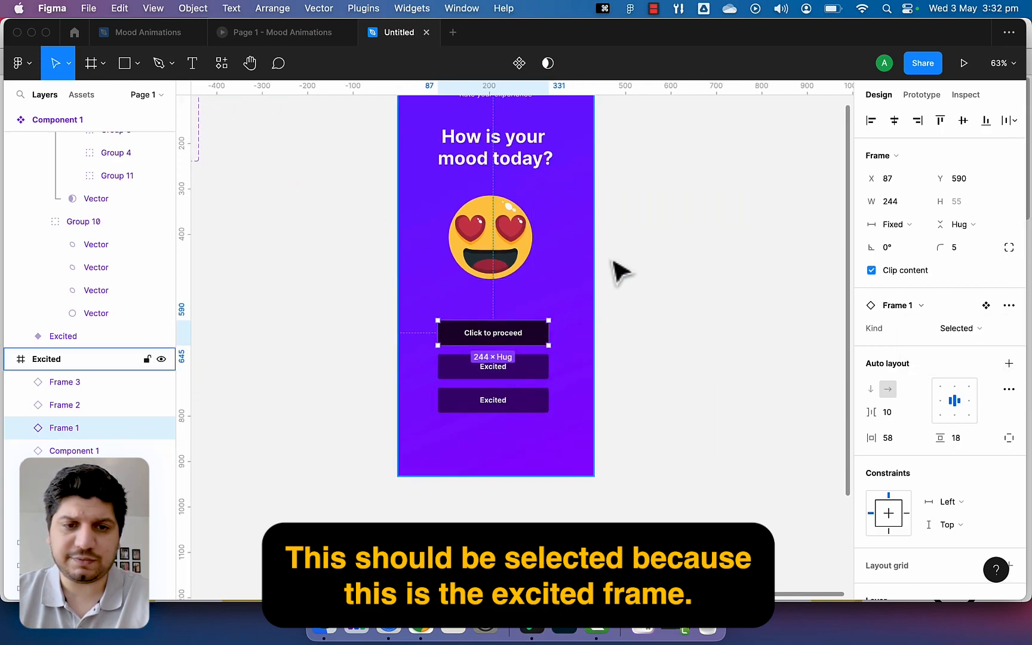
{"action": "scroll", "coordinate": [471, 359], "scroll_direction": "up", "scroll_amount": 3}
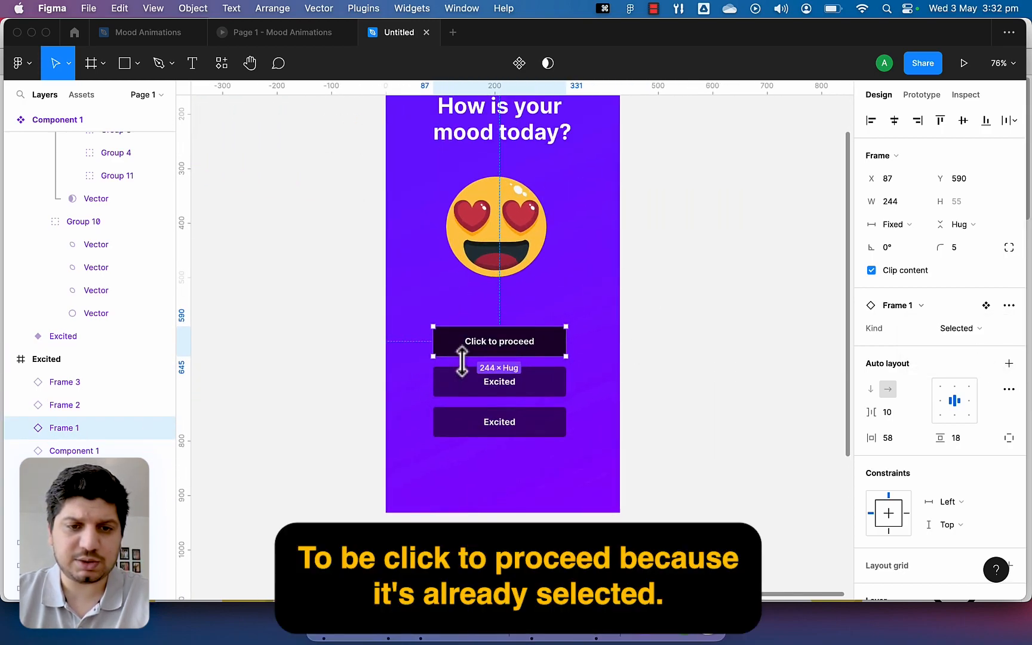
{"action": "left_click", "coordinate": [678, 385]}
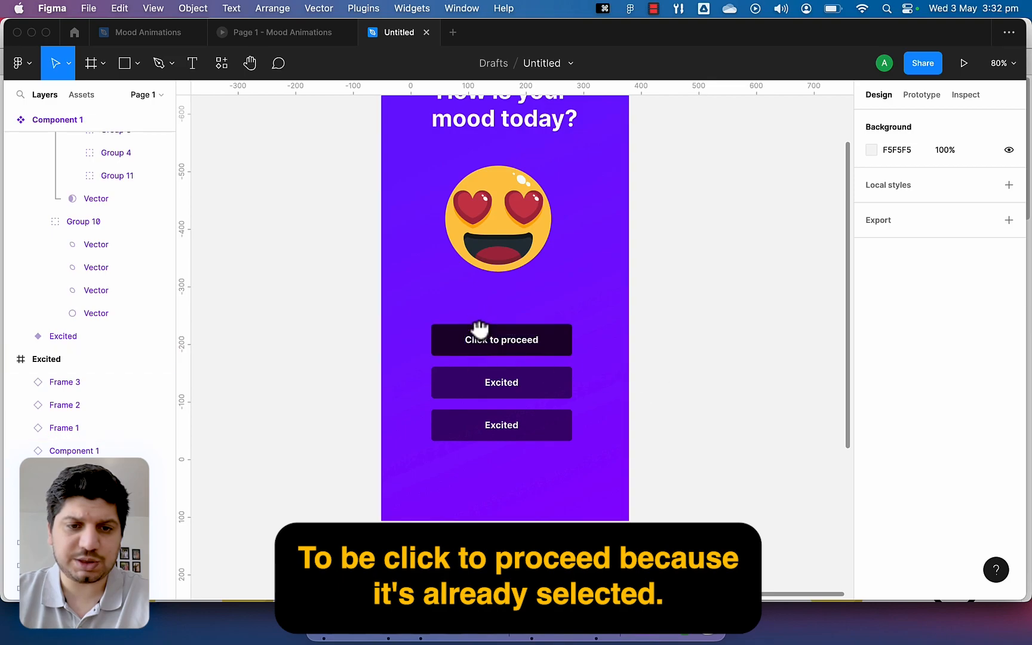
{"action": "scroll", "coordinate": [514, 281], "scroll_direction": "up", "scroll_amount": 2}
{"action": "scroll", "coordinate": [453, 388], "scroll_direction": "up", "scroll_amount": 2}
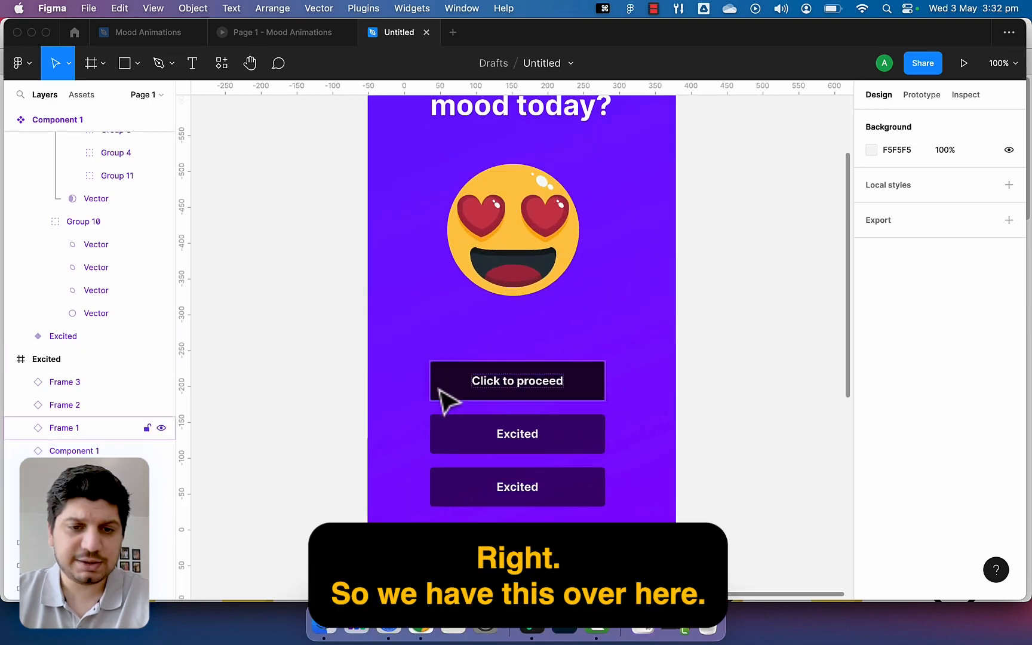
{"action": "left_click", "coordinate": [576, 448]}
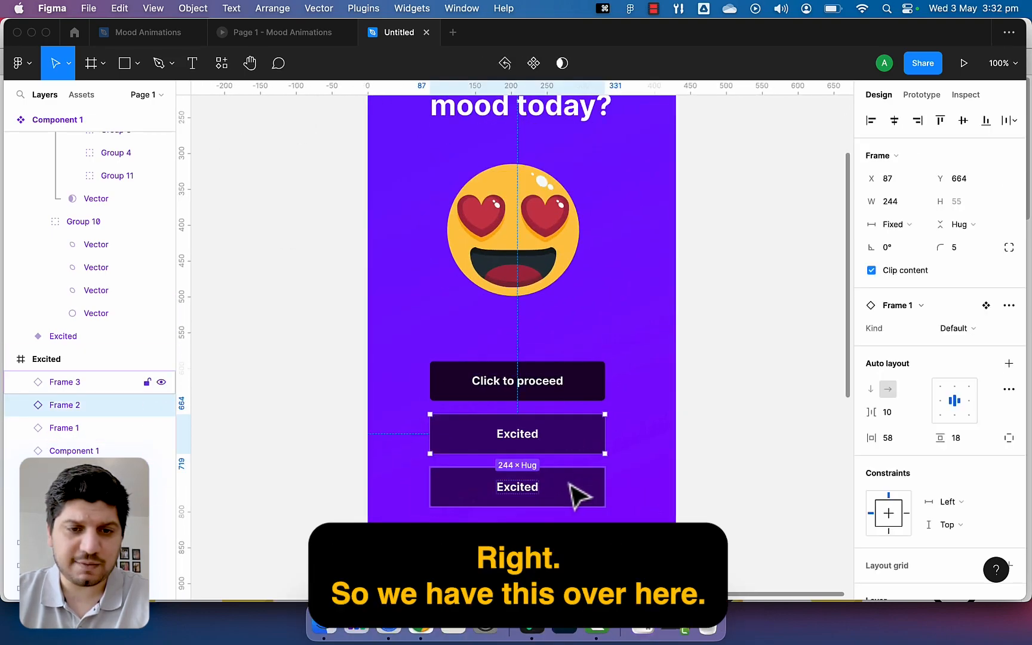
{"action": "double_click", "coordinate": [524, 441]}
{"action": "double_click", "coordinate": [523, 434]}
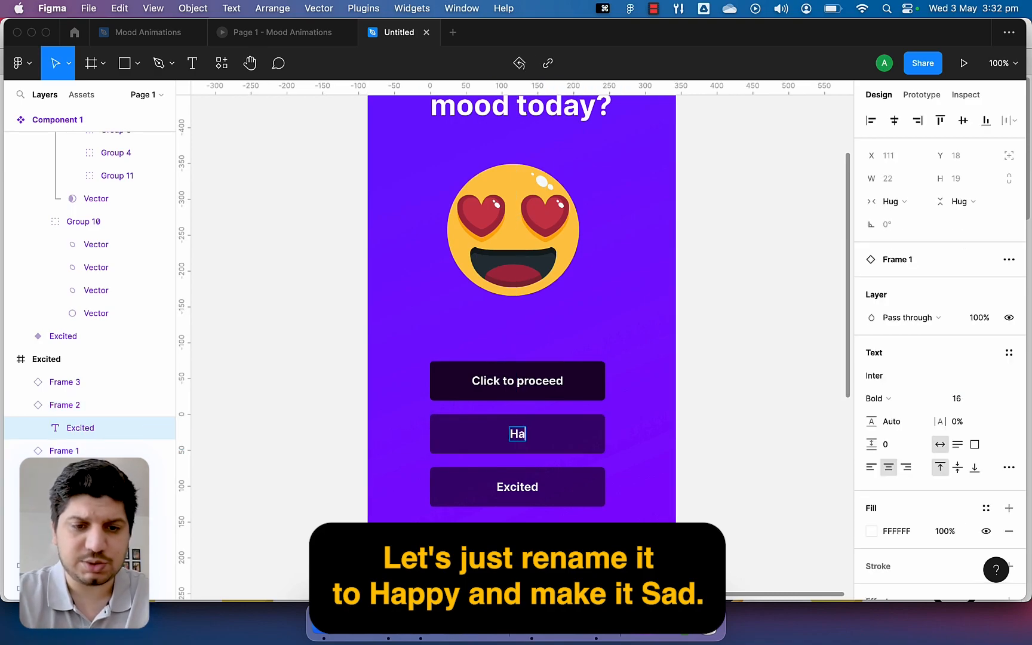
{"action": "double_click", "coordinate": [522, 487]}
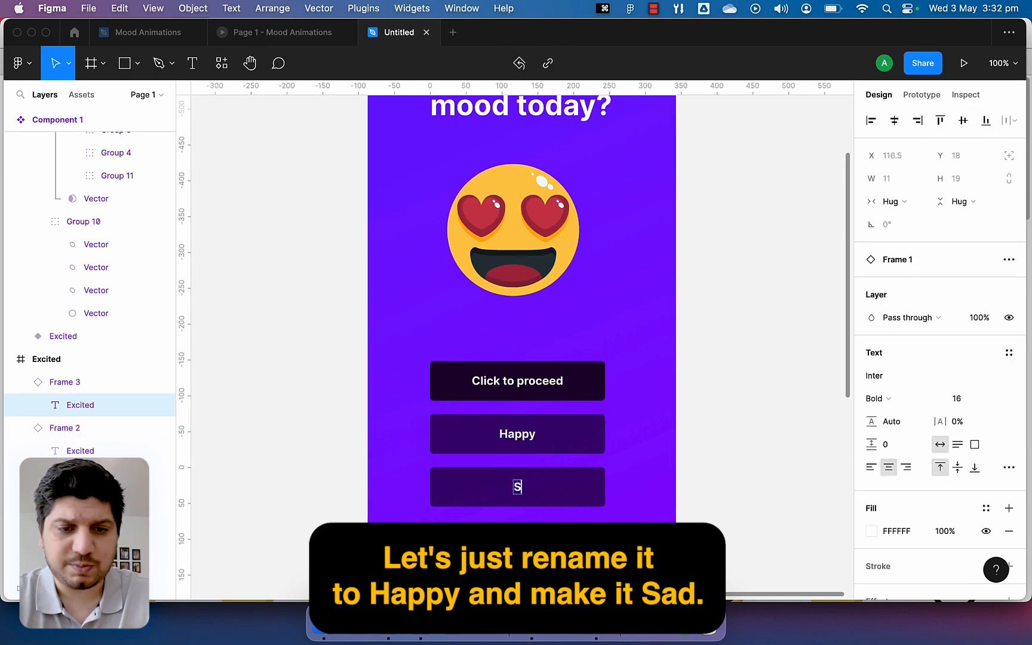
{"action": "left_click", "coordinate": [730, 427]}
- Select the three stacked buttons in the Excited frame and check their alignment with one another
{"action": "scroll", "coordinate": [731, 428], "scroll_direction": "down", "scroll_amount": 5}
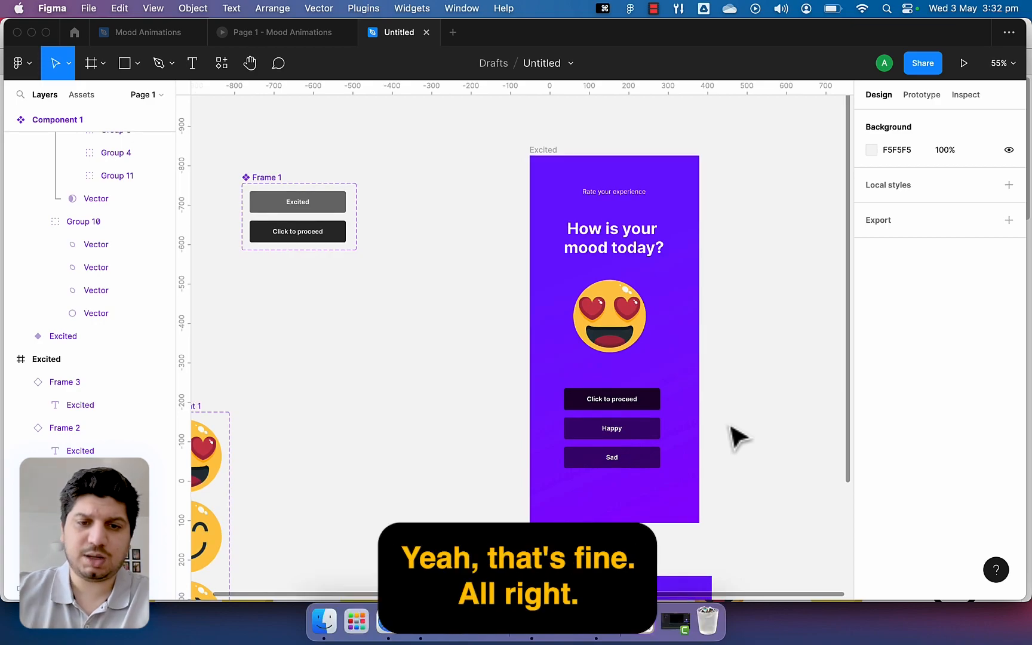
{"action": "left_click_drag", "start_coordinate": [731, 424], "coordinate": [640, 387]}
{"action": "left_click_drag", "start_coordinate": [670, 341], "coordinate": [399, 419]}
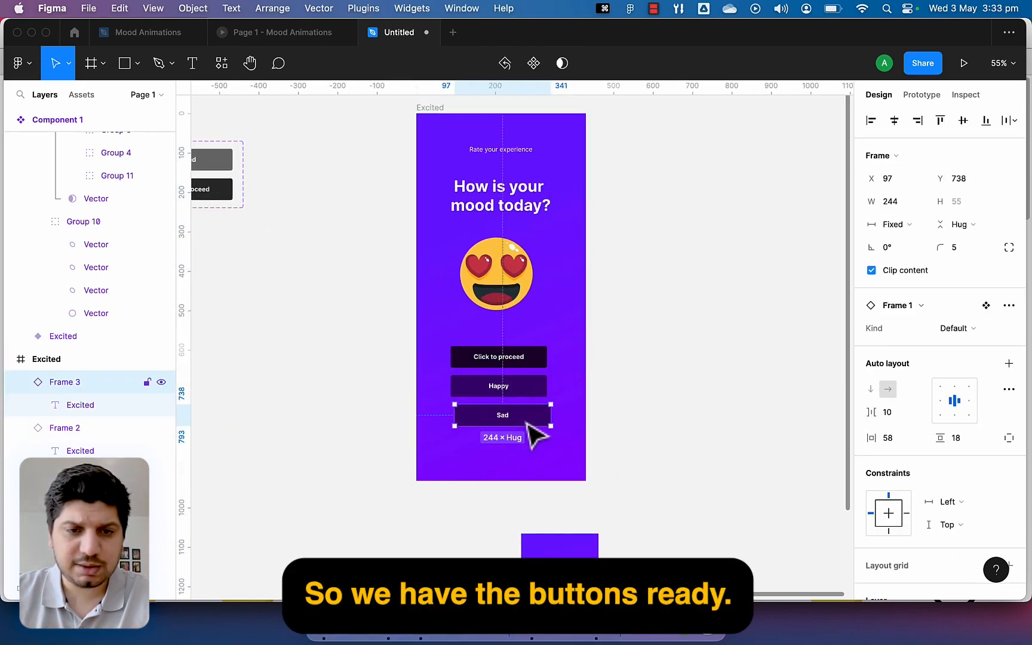
{"action": "left_click", "coordinate": [657, 370]}
{"action": "left_click_drag", "start_coordinate": [657, 370], "coordinate": [498, 438]}
{"action": "left_click", "coordinate": [508, 446], "text": "shift"}
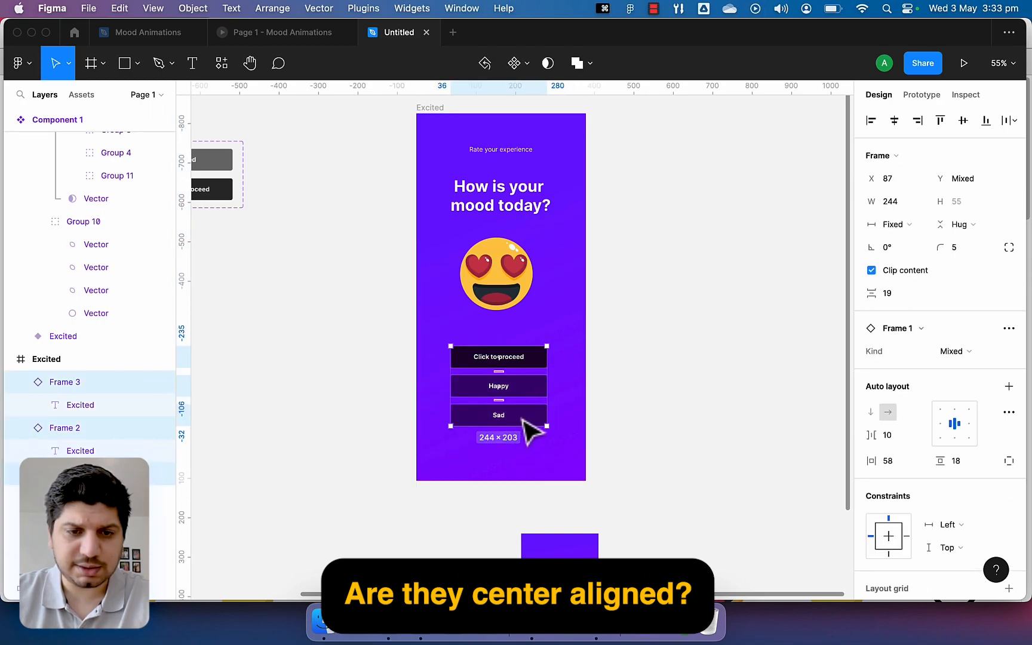
{"action": "left_click", "coordinate": [676, 299]}
- Duplicate the Excited frame and place the copy beside the original at the same height
{"action": "left_click_drag", "start_coordinate": [719, 317], "coordinate": [623, 320]}
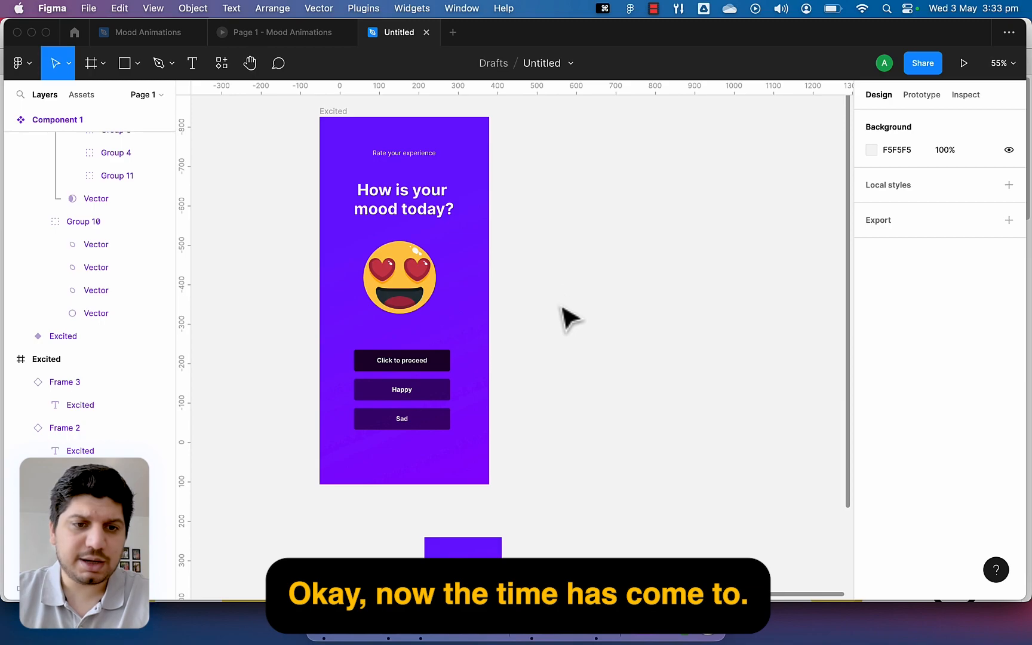
{"action": "left_click_drag", "start_coordinate": [537, 292], "coordinate": [534, 323]}
{"action": "left_click_drag", "start_coordinate": [330, 144], "coordinate": [557, 158]}
{"action": "left_click", "coordinate": [779, 223]}
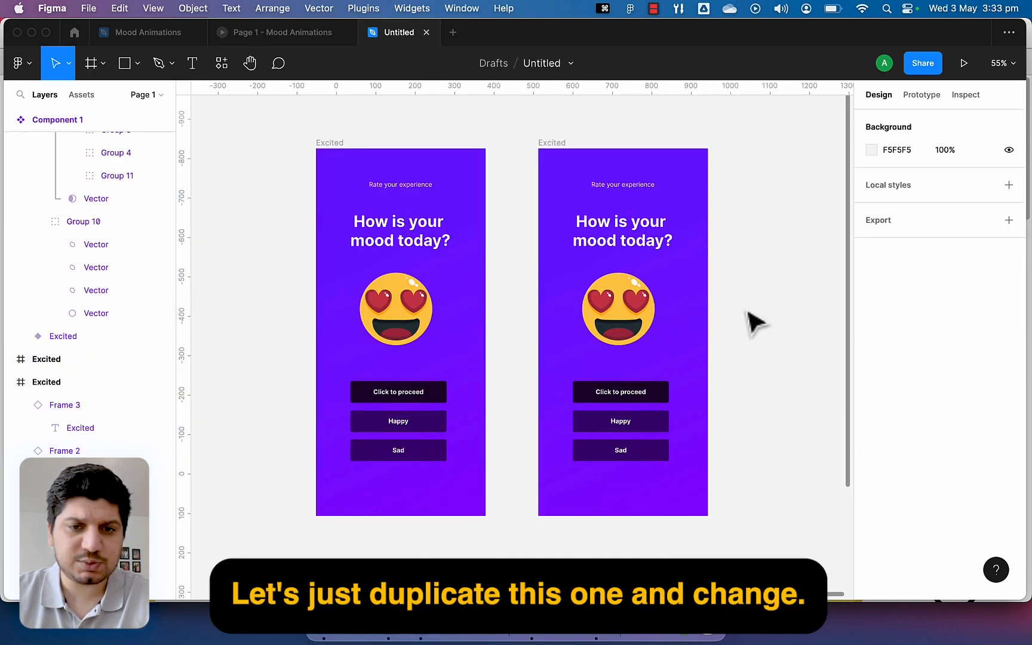
{"action": "left_click", "coordinate": [686, 257]}
{"action": "scroll", "coordinate": [721, 285], "scroll_direction": "down", "scroll_amount": 1}
{"action": "left_click_drag", "start_coordinate": [727, 303], "coordinate": [634, 207]}
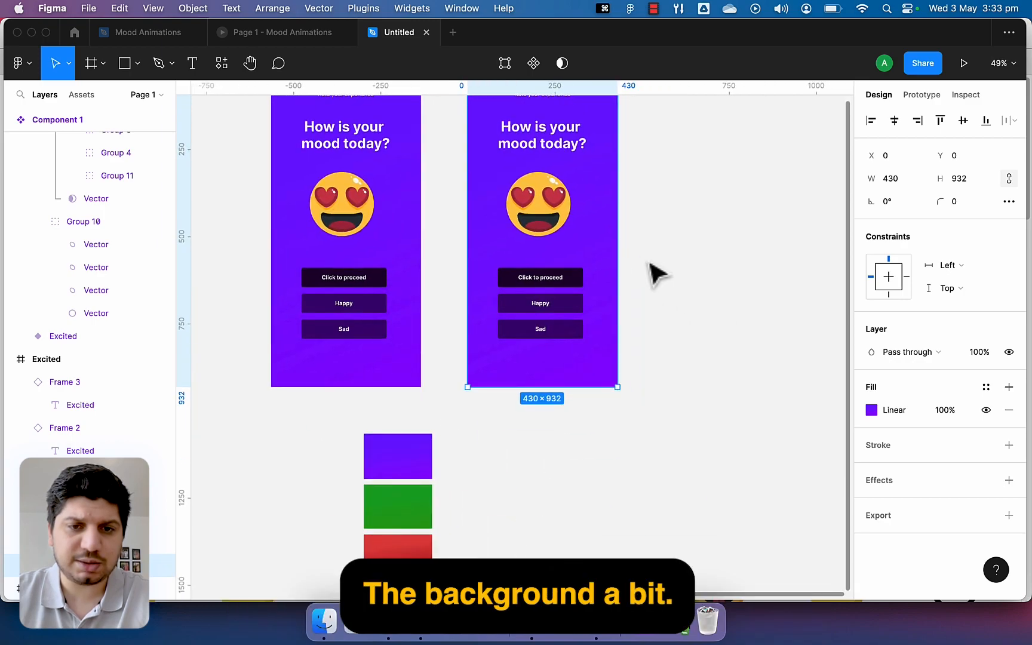
{"action": "left_click", "coordinate": [625, 251]}
{"action": "left_click", "coordinate": [609, 245]}
{"action": "key", "text": "Delete"}
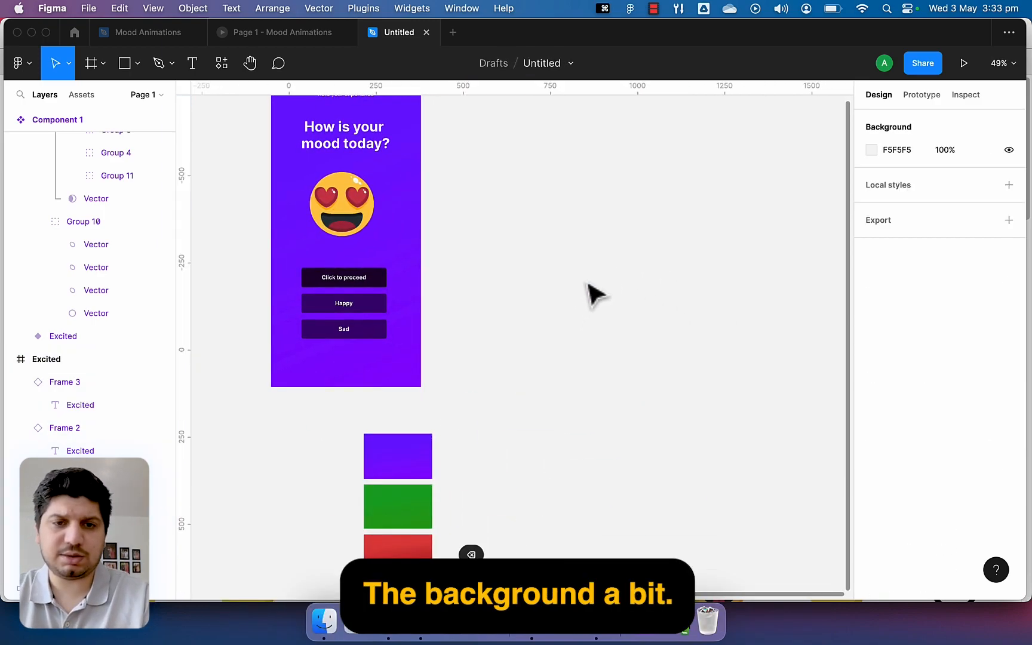
{"action": "key", "text": "super+z"}
- Delete the purple gradient background rectangle from the duplicated Excited frame
{"action": "left_click", "coordinate": [598, 234]}
{"action": "key", "text": "BackSpace"}
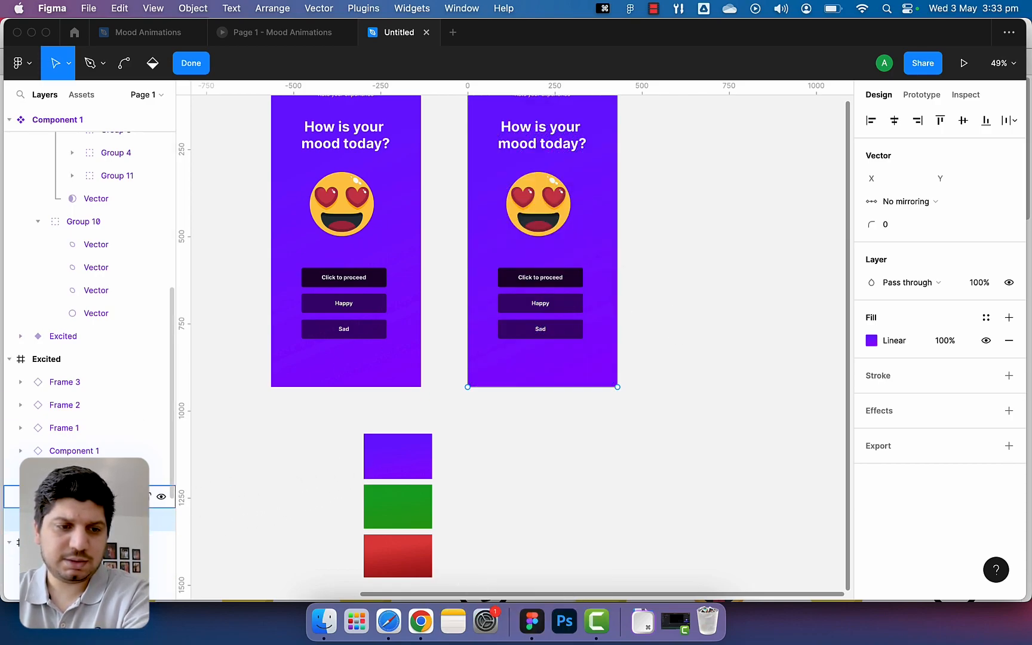
{"action": "key", "text": "Escape"}
{"action": "key", "text": "BackSpace"}
- Move the green gradient rectangle into the duplicated frame, resize it to 430 × 932 to fill the frame, and send it to the back
{"action": "left_click_drag", "start_coordinate": [372, 519], "coordinate": [608, 430]}
{"action": "left_click_drag", "start_coordinate": [465, 272], "coordinate": [458, 270]}
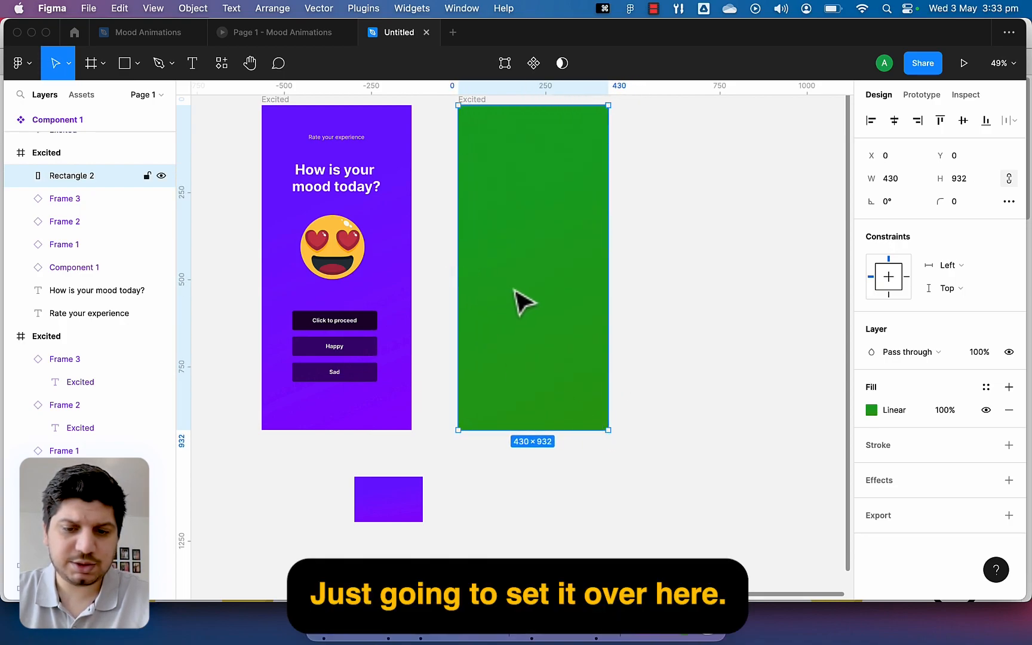
{"action": "key", "text": "bracketleft"}
{"action": "left_click", "coordinate": [660, 286]}
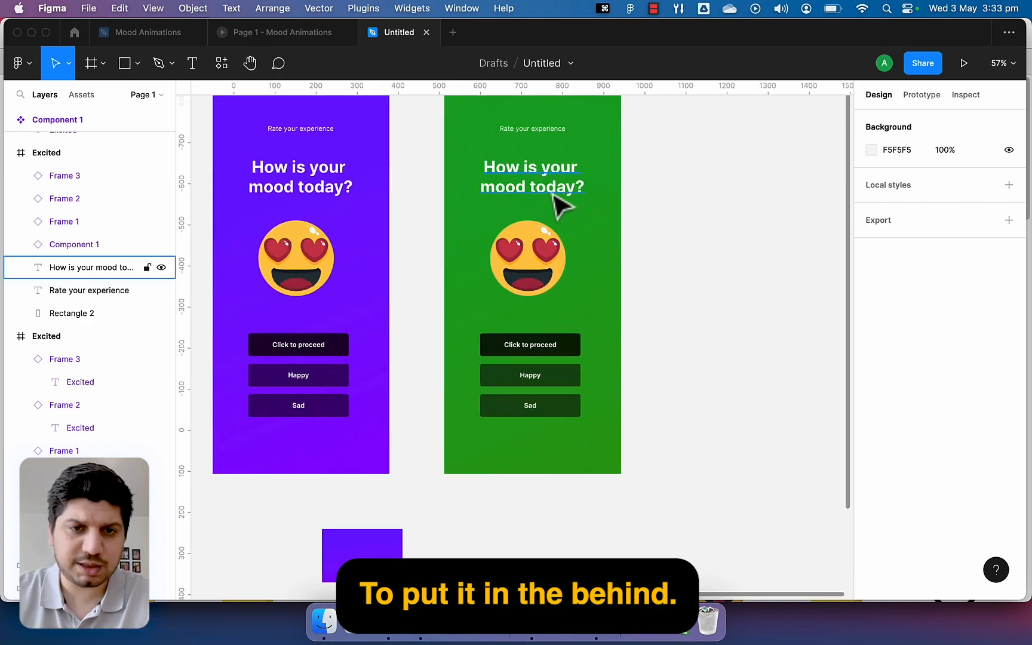
{"action": "scroll", "coordinate": [651, 221], "scroll_direction": "up", "scroll_amount": 2}
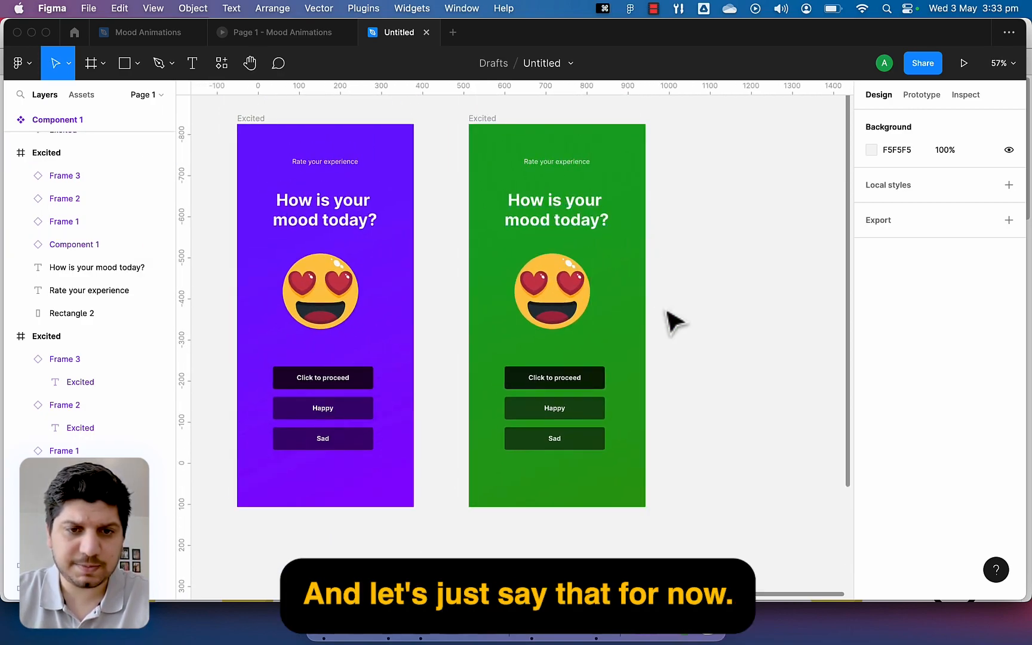
- In the green frame, set the first button's Kind to Default and the second button's Kind to Selected
{"action": "scroll", "coordinate": [570, 418], "scroll_direction": "up", "scroll_amount": 3}
{"action": "scroll", "coordinate": [572, 399], "scroll_direction": "down", "scroll_amount": 2}
{"action": "left_click", "coordinate": [603, 331]}
{"action": "left_click", "coordinate": [951, 328]}
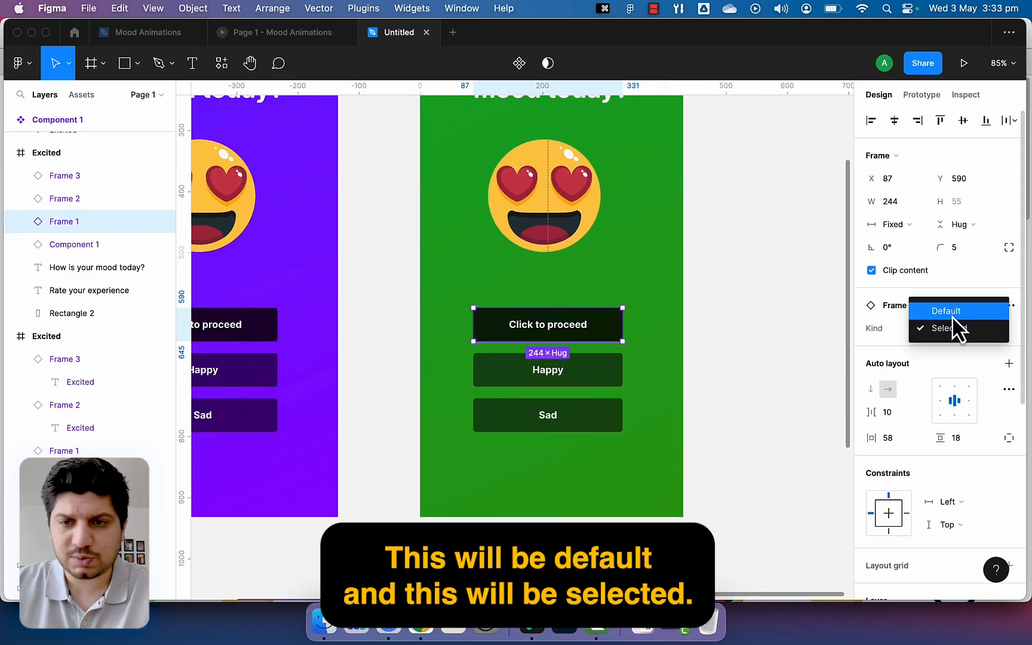
{"action": "left_click", "coordinate": [952, 317]}
{"action": "left_click", "coordinate": [582, 376]}
{"action": "left_click", "coordinate": [955, 328]}
{"action": "left_click", "coordinate": [982, 346]}
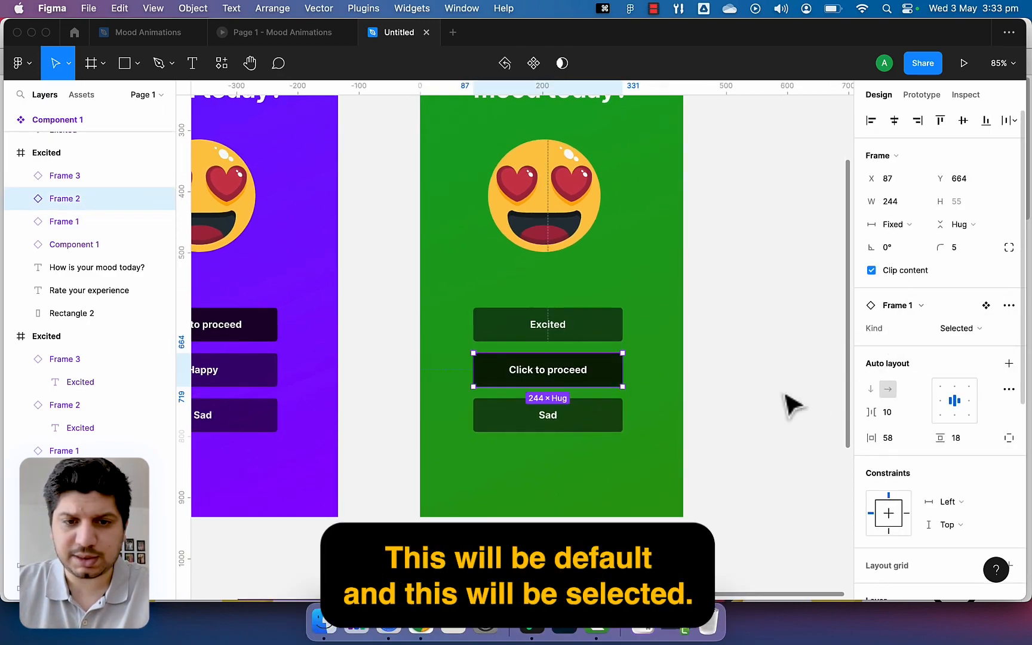
{"action": "left_click", "coordinate": [750, 408]}
- Switch the emoji instance in the green frame to the Happy mood
{"action": "scroll", "coordinate": [758, 412], "scroll_direction": "down", "scroll_amount": 3}
{"action": "scroll", "coordinate": [762, 414], "scroll_direction": "right", "scroll_amount": 2}
{"action": "left_click", "coordinate": [573, 297]}
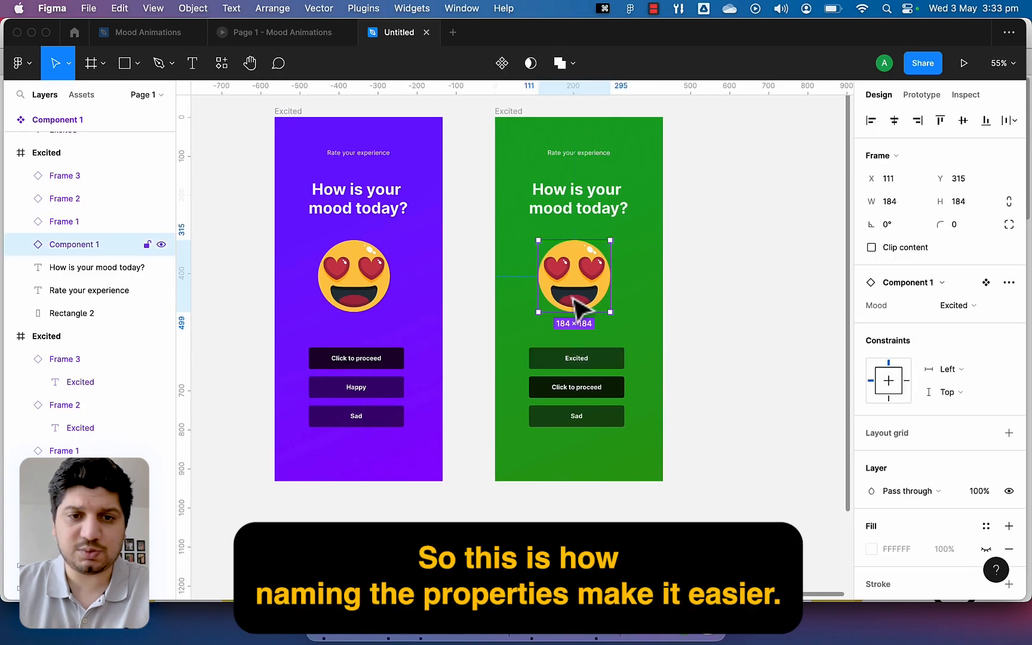
{"action": "left_click", "coordinate": [988, 309]}
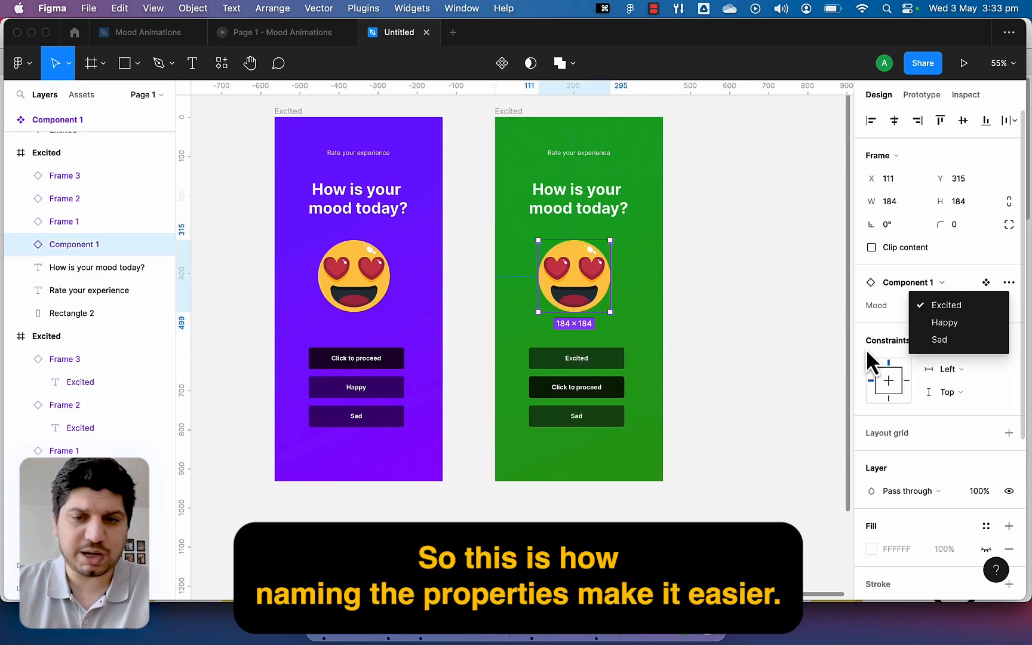
{"action": "left_click", "coordinate": [981, 321]}
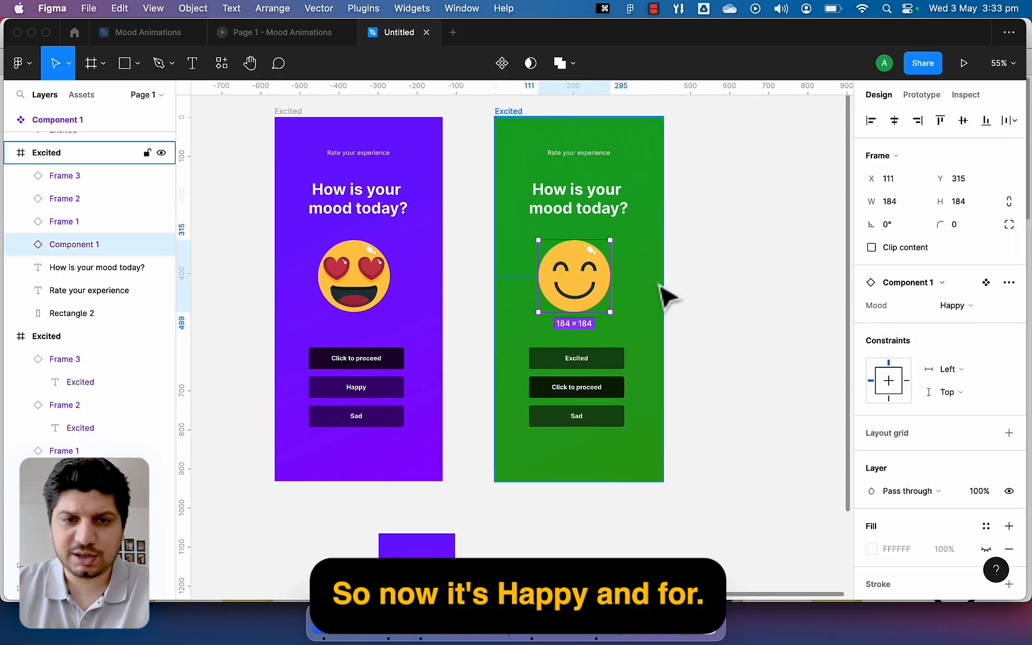
{"action": "left_click", "coordinate": [617, 338]}
{"action": "left_click", "coordinate": [738, 330]}
- Rename the green frame "Happy" and place a duplicate of it beside the original at the same height
{"action": "left_click_drag", "start_coordinate": [742, 230], "coordinate": [684, 247]}
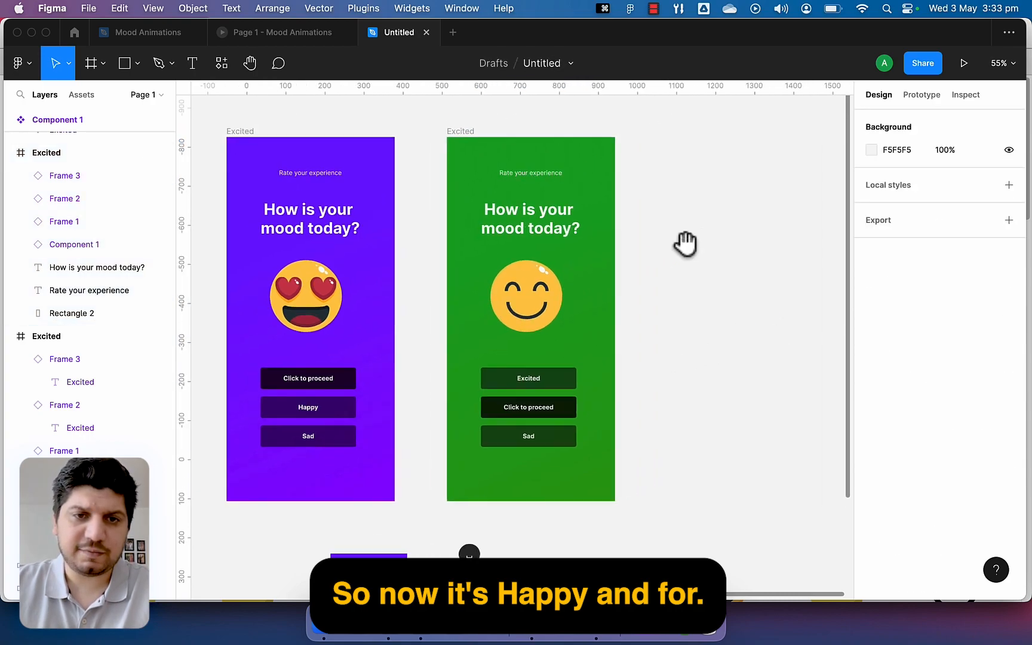
{"action": "double_click", "coordinate": [462, 131]}
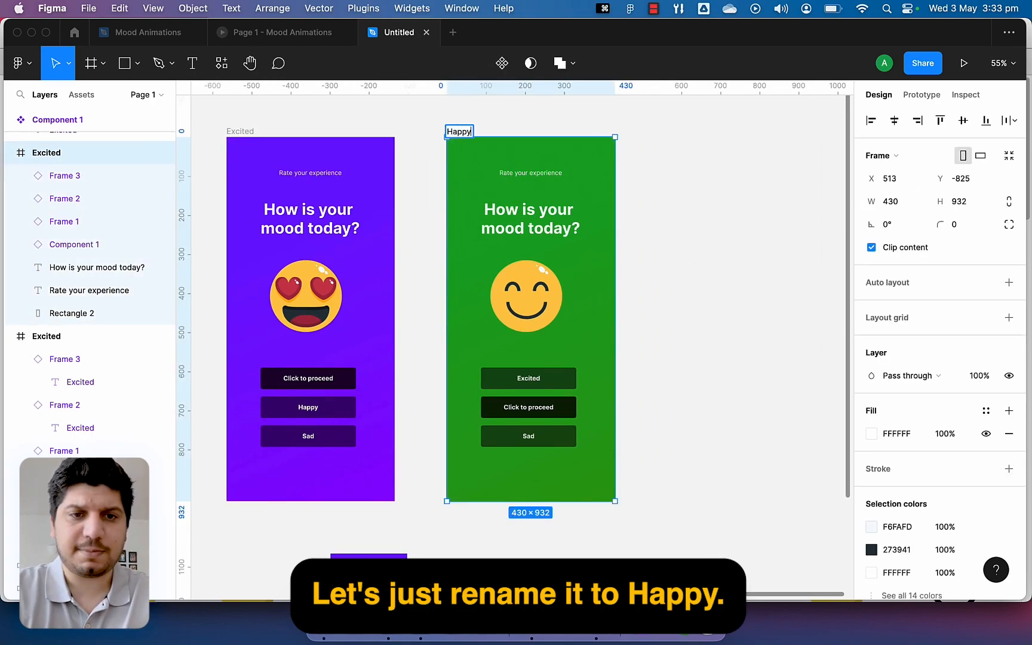
{"action": "type", "text": "Happy"}
{"action": "left_click", "coordinate": [648, 132]}
{"action": "left_click_drag", "start_coordinate": [459, 133], "coordinate": [687, 136]}
{"action": "left_click_drag", "start_coordinate": [644, 138], "coordinate": [504, 138]}
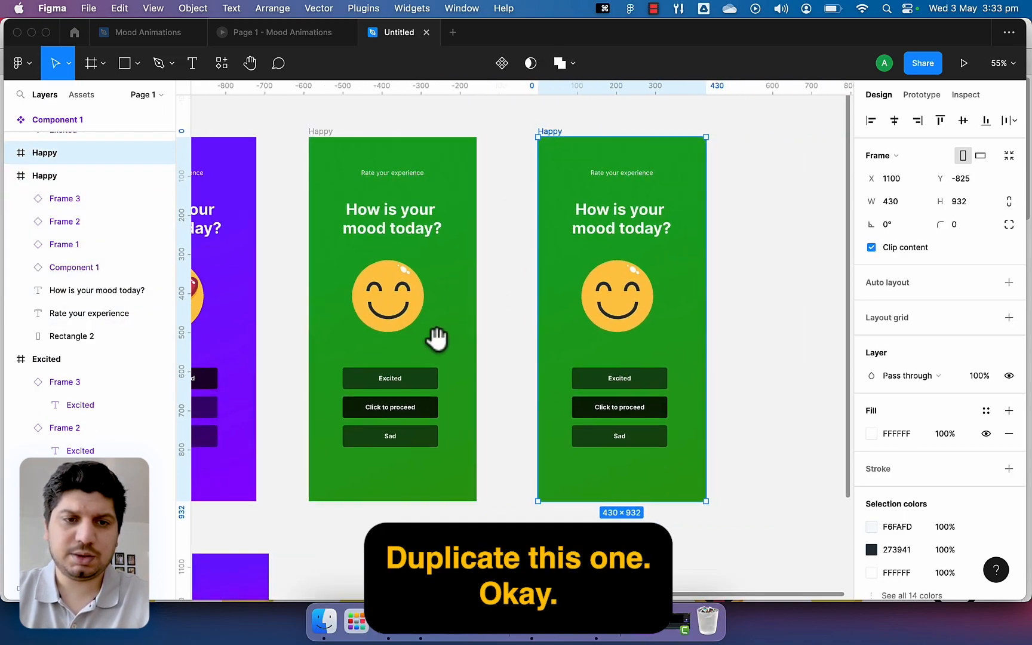
- Copy the red gradient rectangle below the frames and select the duplicated green frame to receive it
{"action": "left_click_drag", "start_coordinate": [443, 351], "coordinate": [497, 227]}
{"action": "scroll", "coordinate": [496, 229], "scroll_direction": "down", "scroll_amount": 2}
{"action": "left_click_drag", "start_coordinate": [411, 346], "coordinate": [483, 456]}
{"action": "left_click", "coordinate": [391, 540]}
{"action": "left_click_drag", "start_coordinate": [568, 382], "coordinate": [492, 456]}
{"action": "left_click", "coordinate": [641, 172]}
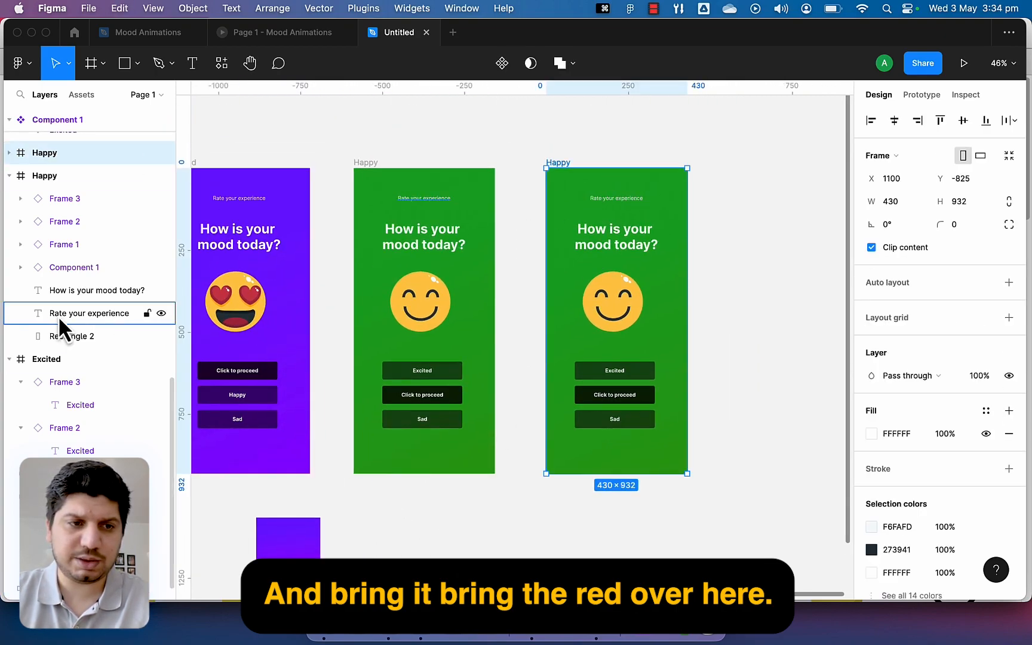
{"action": "left_click", "coordinate": [86, 333]}
{"action": "key", "text": "Delete"}
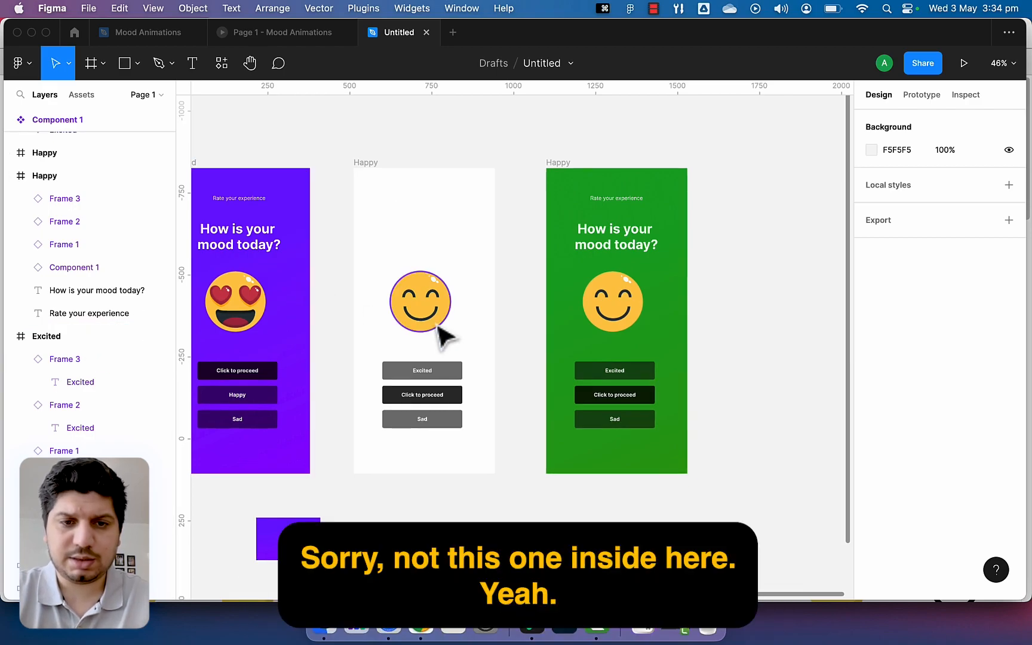
{"action": "key", "text": "super+z"}
- Delete the green background rectangle from the duplicated frame, paste the red gradient rectangle there, and resize it to 430 × 932
{"action": "left_click", "coordinate": [594, 195]}
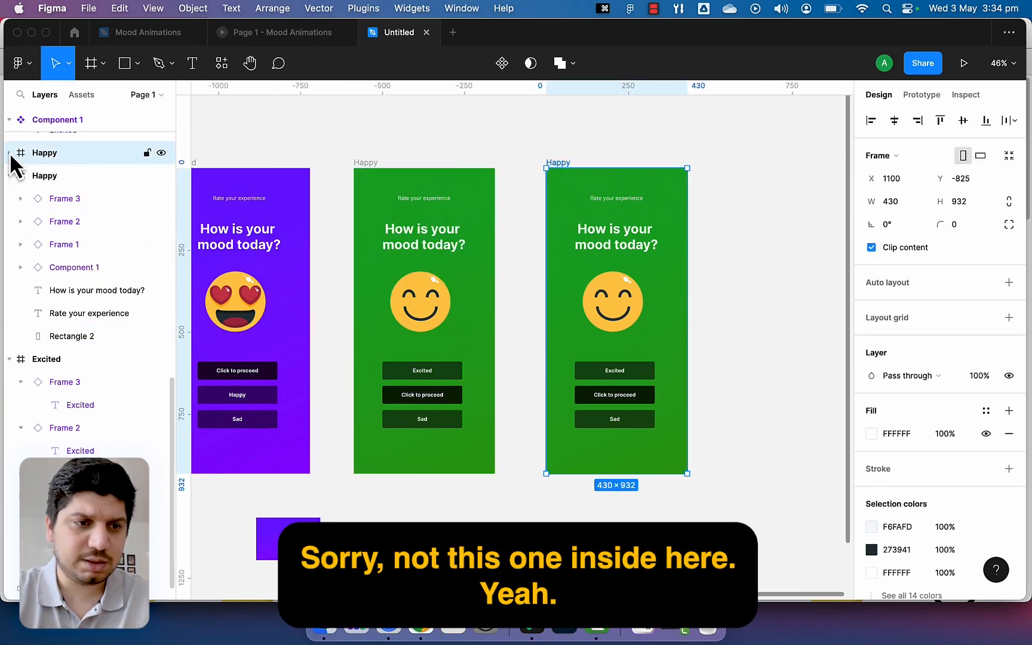
{"action": "scroll", "coordinate": [10, 152], "scroll_direction": "down", "scroll_amount": 1}
{"action": "left_click", "coordinate": [648, 190]}
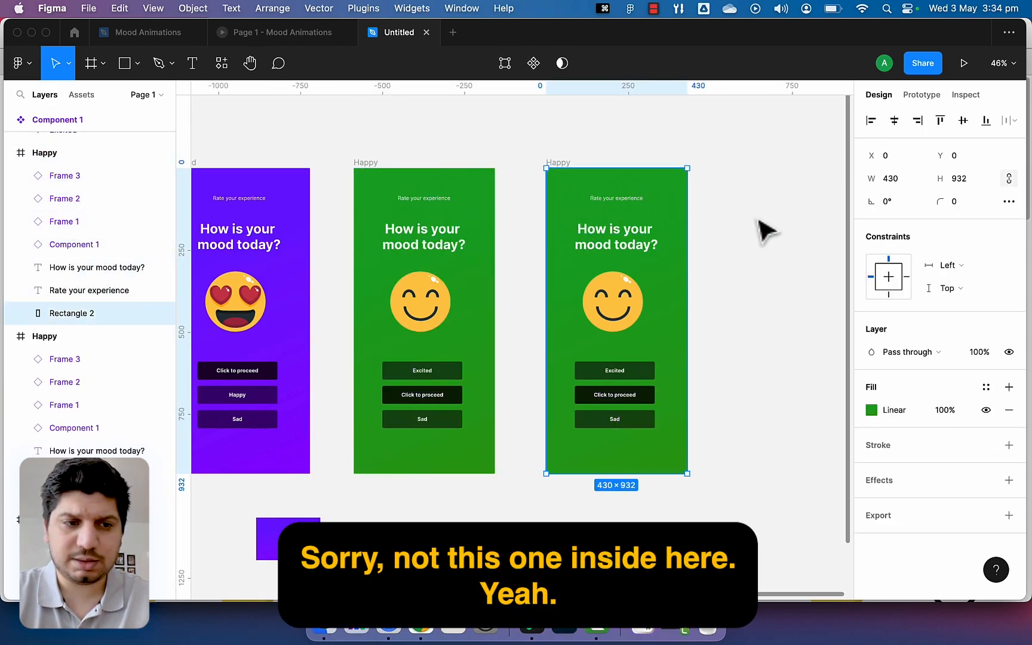
{"action": "key", "text": "Delete"}
{"action": "key", "text": "super+v"}
{"action": "left_click_drag", "start_coordinate": [536, 348], "coordinate": [687, 474]}
{"action": "left_click_drag", "start_coordinate": [544, 358], "coordinate": [544, 358]}
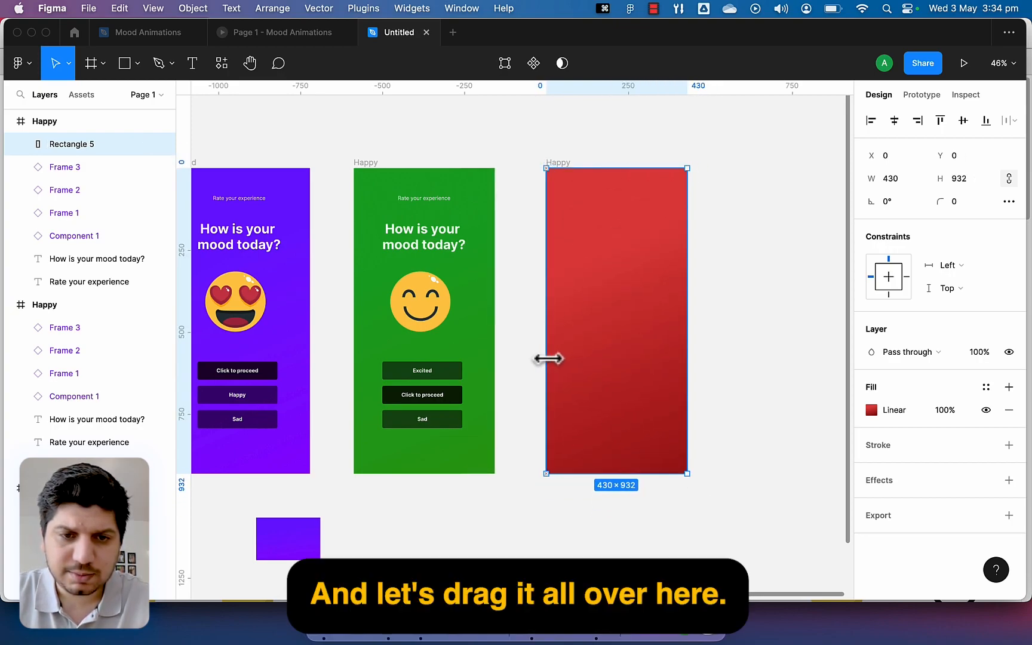
- Send the red gradient rectangle to the back of the duplicated frame, behind the text, emoji and buttons
{"action": "key", "text": "Escape"}
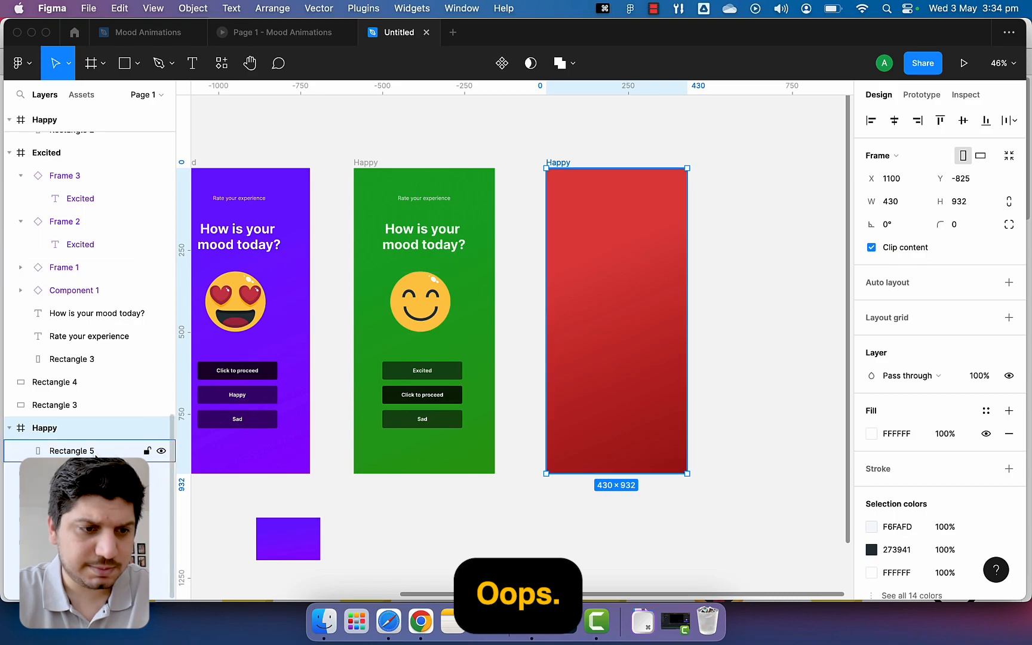
{"action": "left_click", "coordinate": [122, 450]}
{"action": "key", "text": "["}
{"action": "left_click", "coordinate": [756, 195]}
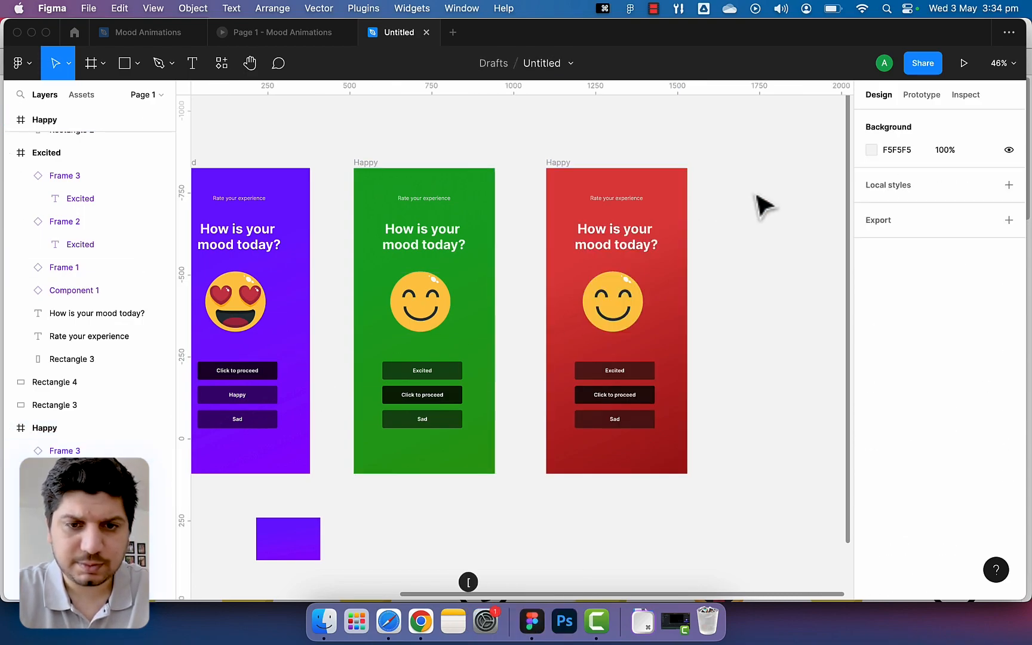
- In the red frame, set the second button's Kind to Default and the third button's Kind to Selected
{"action": "scroll", "coordinate": [726, 242], "scroll_direction": "up", "scroll_amount": 2}
{"action": "left_click", "coordinate": [637, 394]}
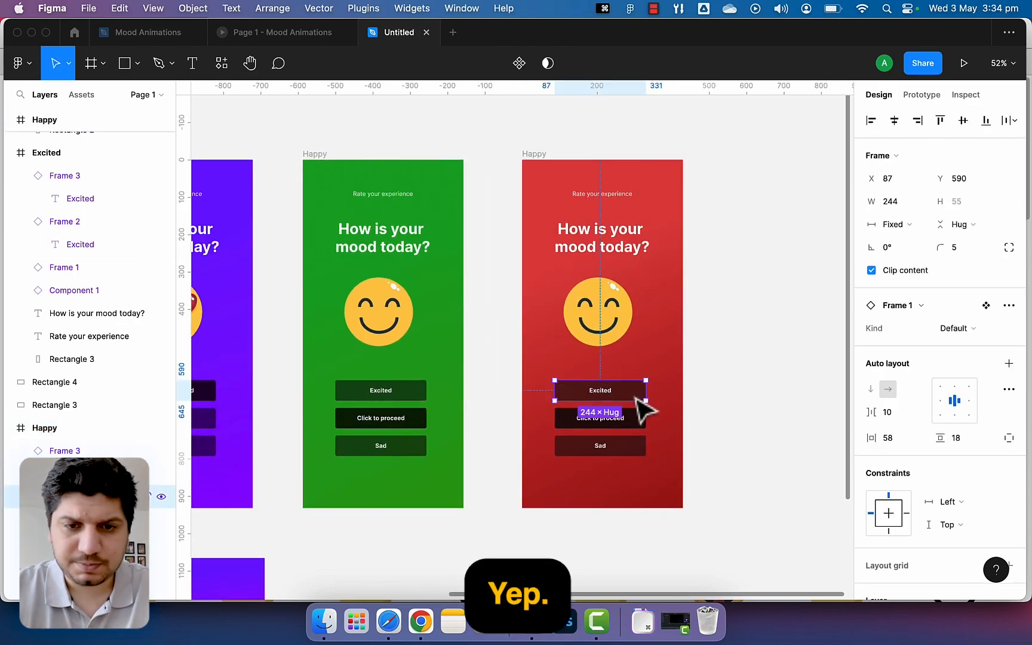
{"action": "left_click", "coordinate": [640, 418]}
{"action": "left_click", "coordinate": [972, 328]}
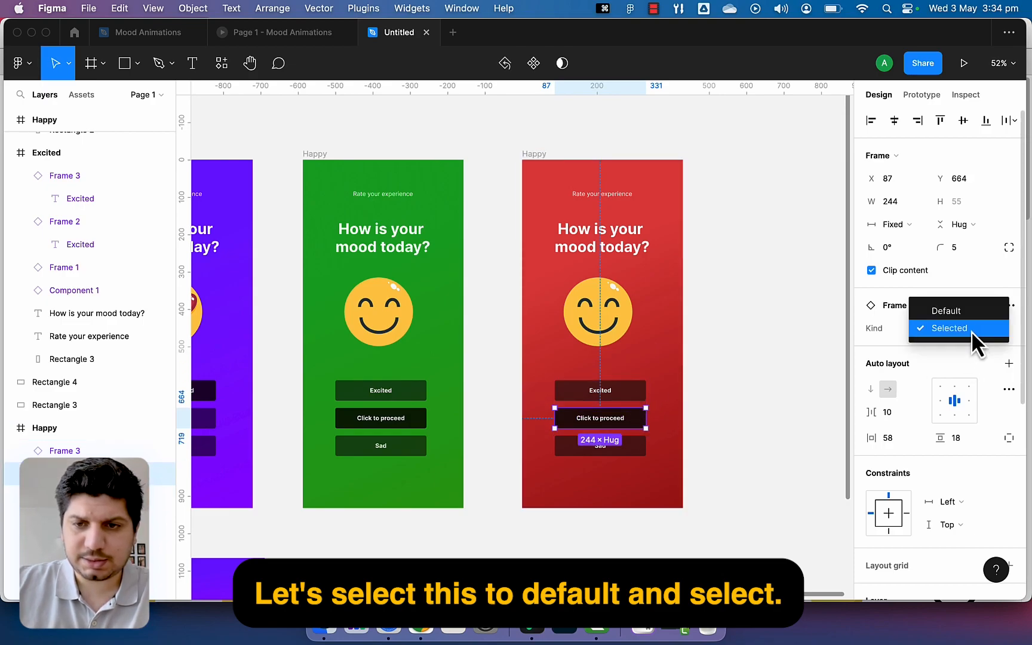
{"action": "left_click", "coordinate": [962, 306]}
{"action": "left_click", "coordinate": [615, 447]}
{"action": "left_click", "coordinate": [960, 329]}
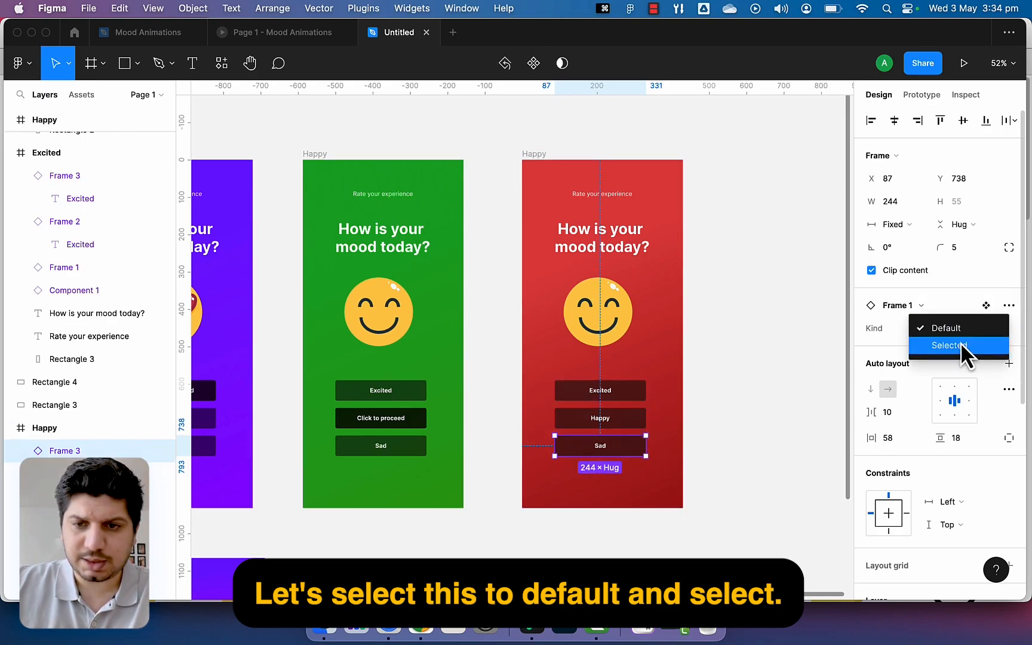
{"action": "left_click", "coordinate": [960, 346]}
{"action": "left_click", "coordinate": [743, 377]}
- Switch the emoji instance in the red frame to the Sad mood
{"action": "scroll", "coordinate": [687, 334], "scroll_direction": "left", "scroll_amount": 1}
{"action": "left_click", "coordinate": [604, 313]}
{"action": "left_click", "coordinate": [970, 306]}
{"action": "left_click", "coordinate": [966, 325]}
{"action": "left_click", "coordinate": [702, 336]}
- Move the leftover purple and red gradient rectangles farther down and to the left of the three frames
{"action": "scroll", "coordinate": [734, 352], "scroll_direction": "down", "scroll_amount": 3}
{"action": "scroll", "coordinate": [818, 375], "scroll_direction": "left", "scroll_amount": 2}
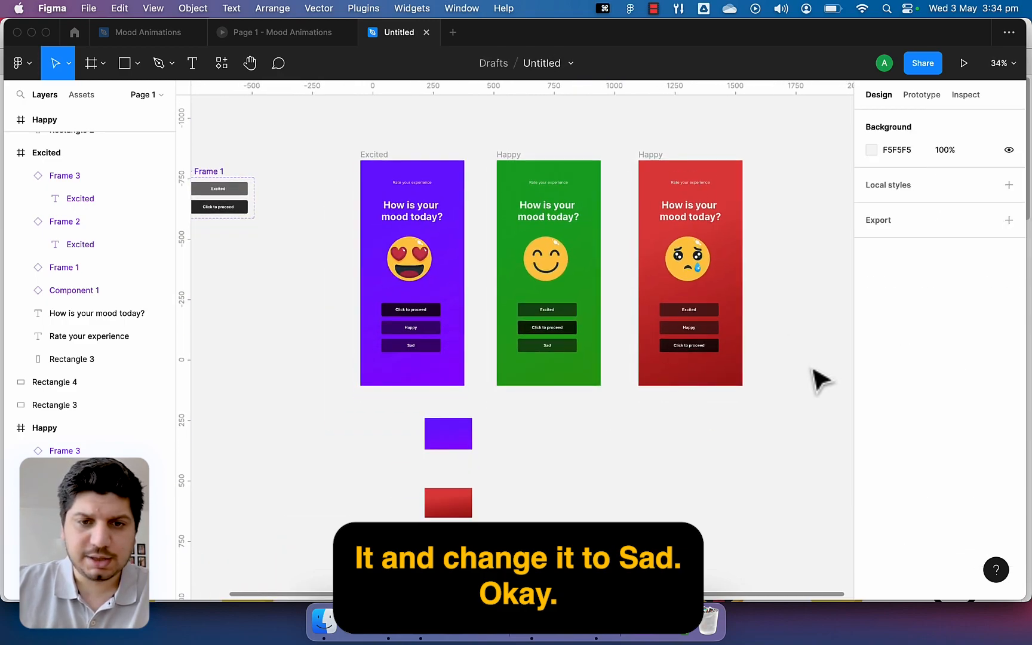
{"action": "left_click_drag", "start_coordinate": [491, 412], "coordinate": [326, 567]}
{"action": "left_click", "coordinate": [548, 506]}
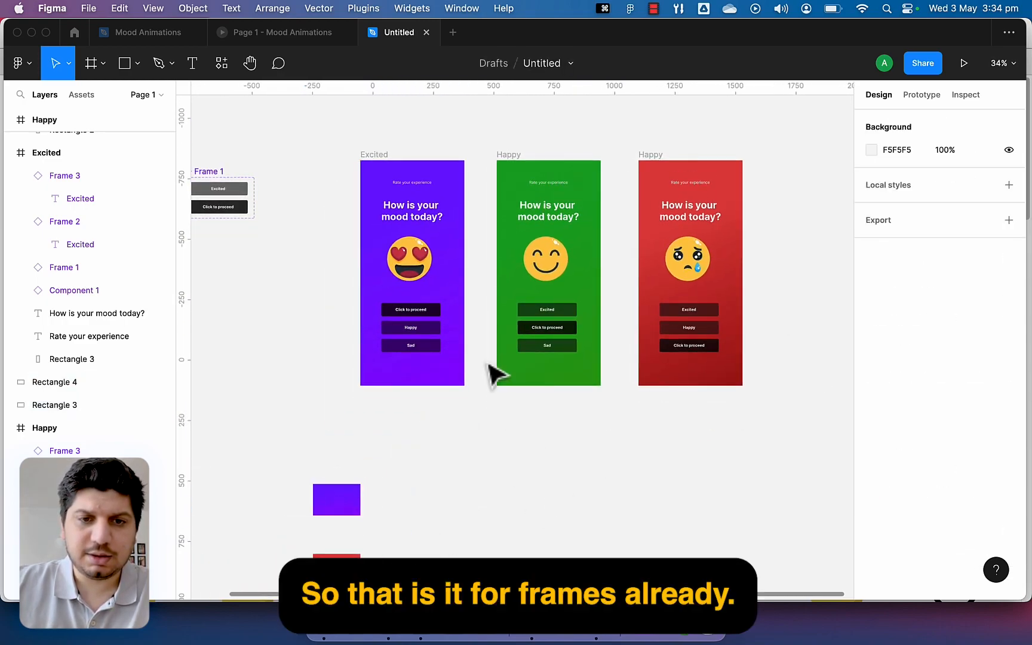
- Link the Happy button in the Excited frame to the green Happy frame, navigating on click with Smart animate
{"action": "scroll", "coordinate": [474, 333], "scroll_direction": "up", "scroll_amount": 2}
{"action": "scroll", "coordinate": [475, 333], "scroll_direction": "up", "scroll_amount": 2}
{"action": "left_click_drag", "start_coordinate": [590, 446], "coordinate": [542, 501]}
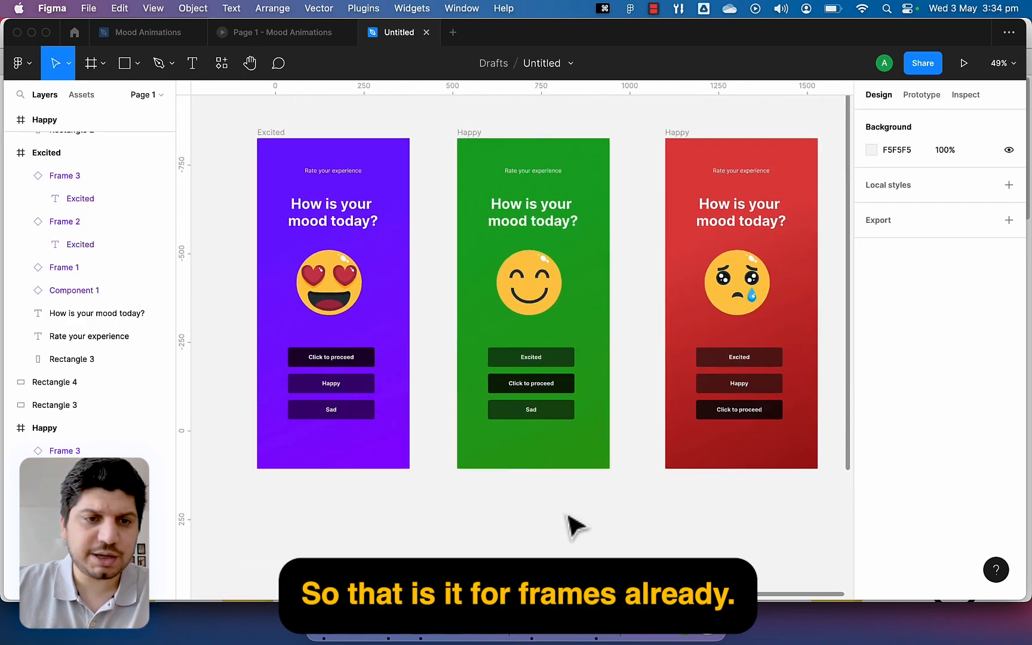
{"action": "left_click", "coordinate": [938, 94]}
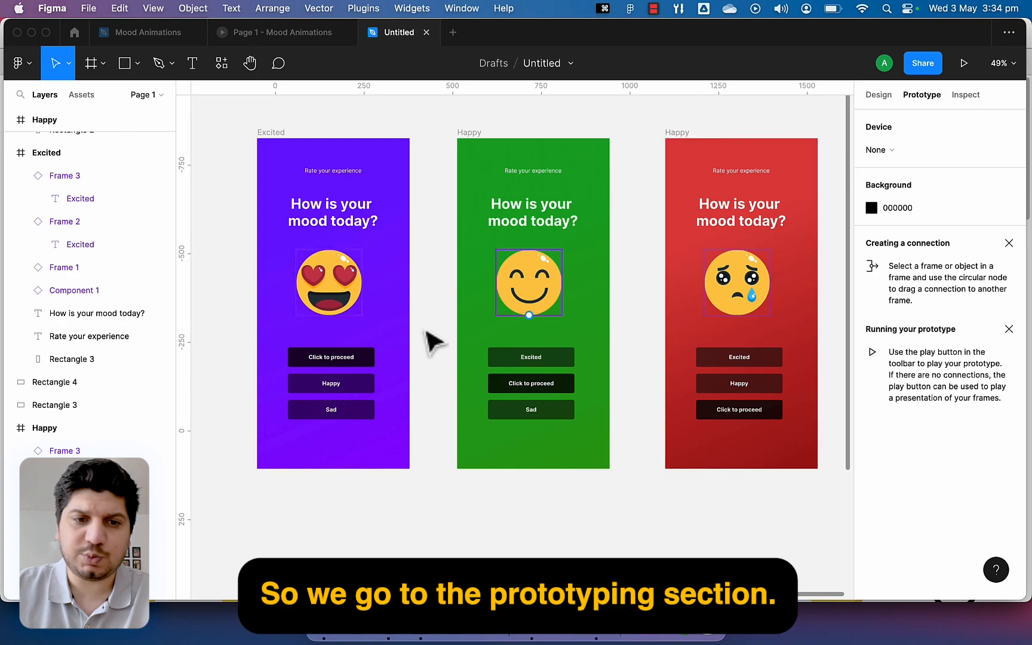
{"action": "left_click", "coordinate": [396, 357]}
{"action": "left_click", "coordinate": [368, 362]}
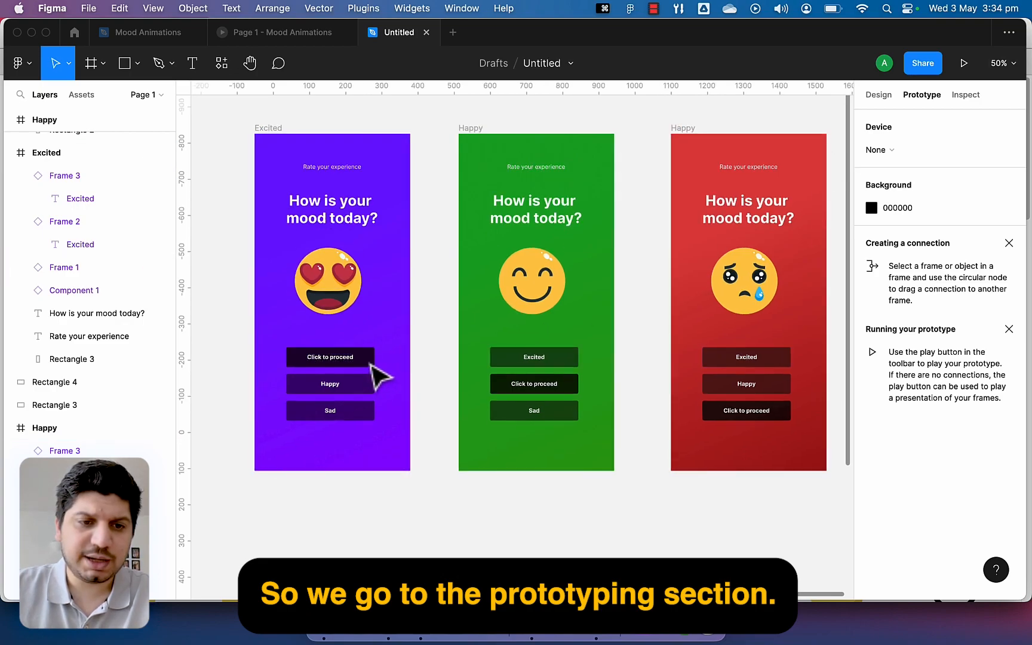
{"action": "scroll", "coordinate": [371, 370], "scroll_direction": "up", "scroll_amount": 2}
{"action": "left_click", "coordinate": [371, 382]}
{"action": "left_click_drag", "start_coordinate": [374, 385], "coordinate": [495, 203]}
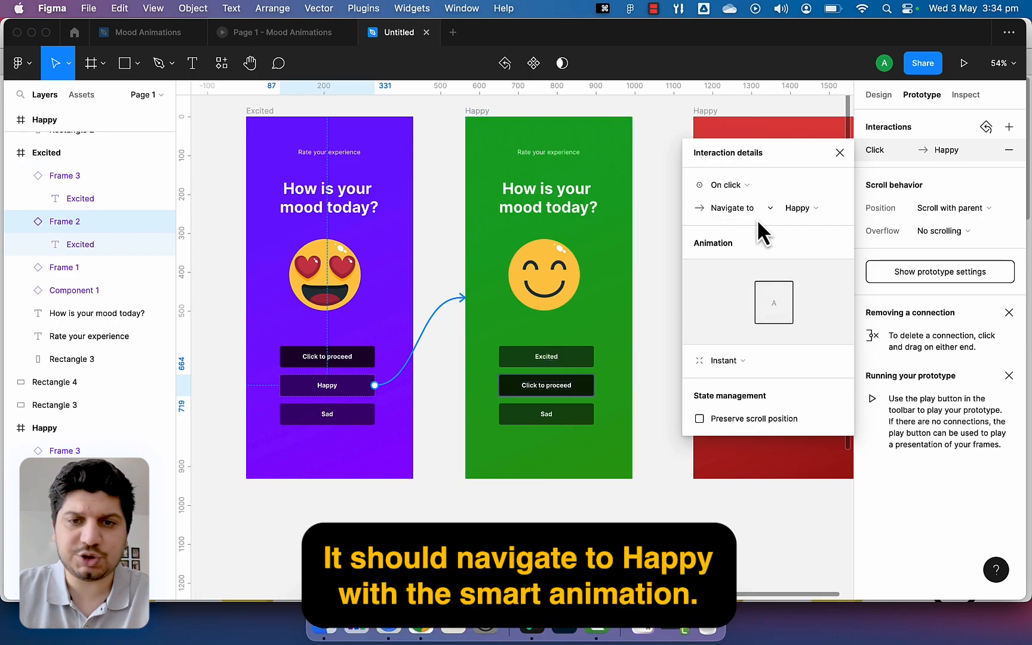
{"action": "left_click", "coordinate": [733, 359]}
{"action": "left_click", "coordinate": [733, 397]}
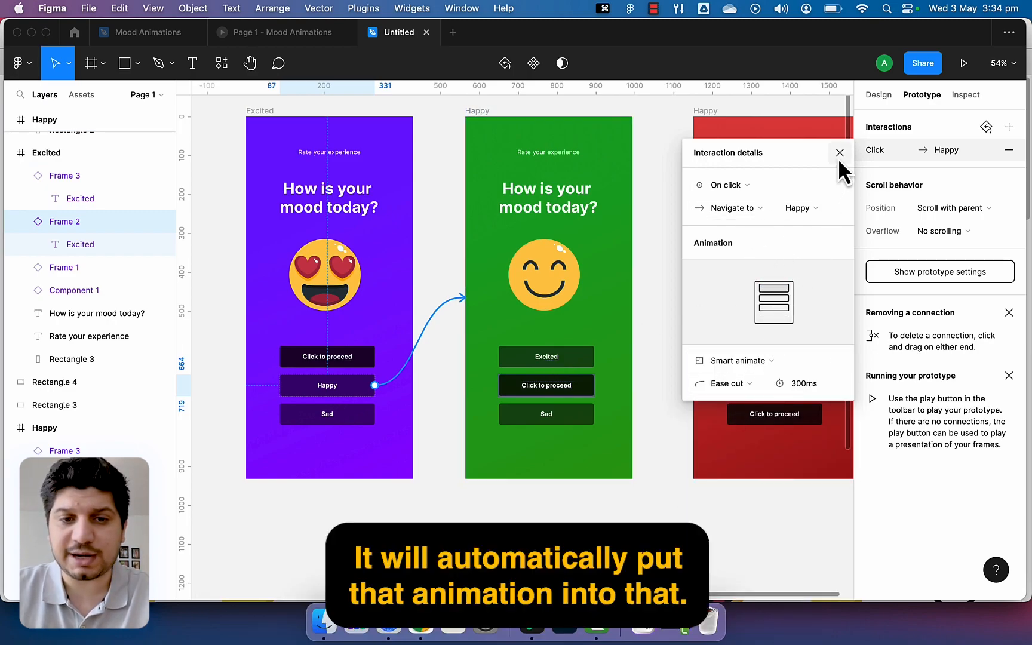
{"action": "left_click", "coordinate": [839, 156]}
- Link the Excited frame's Sad button to the red frame with Smart animate, and rename the red frame "Sad"
{"action": "left_click", "coordinate": [357, 418]}
{"action": "left_click_drag", "start_coordinate": [374, 414], "coordinate": [742, 323]}
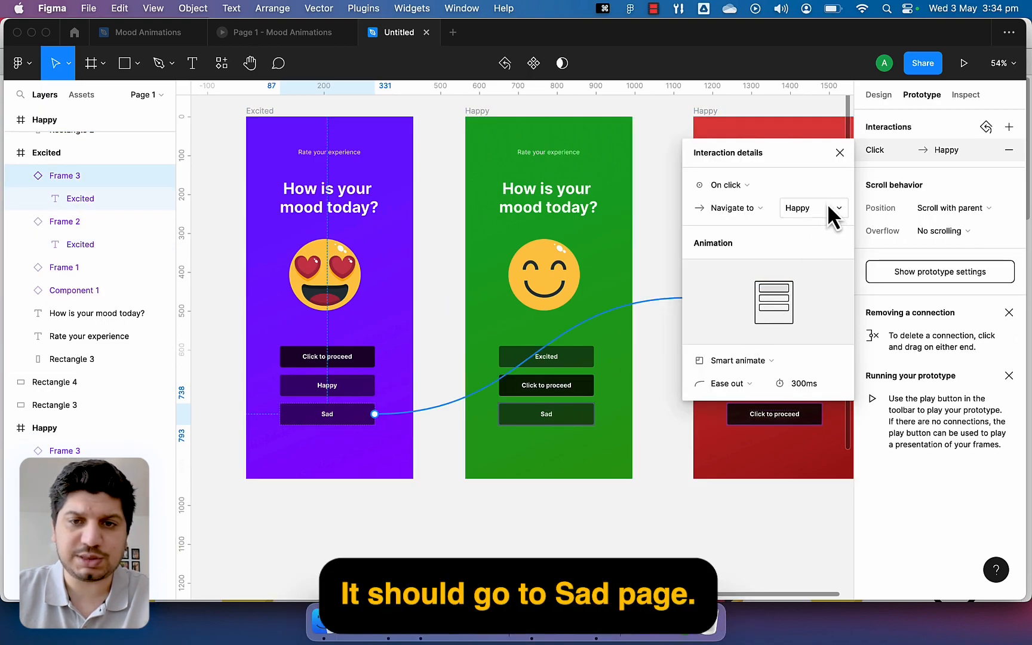
{"action": "left_click", "coordinate": [839, 154]}
{"action": "left_click", "coordinate": [708, 112]}
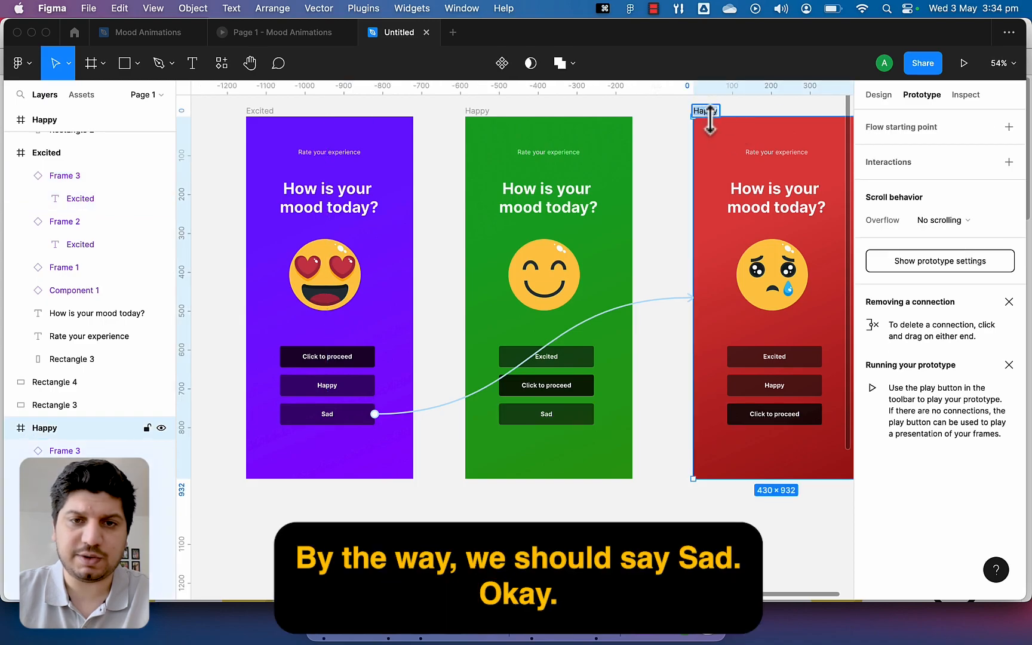
{"action": "left_click", "coordinate": [664, 138]}
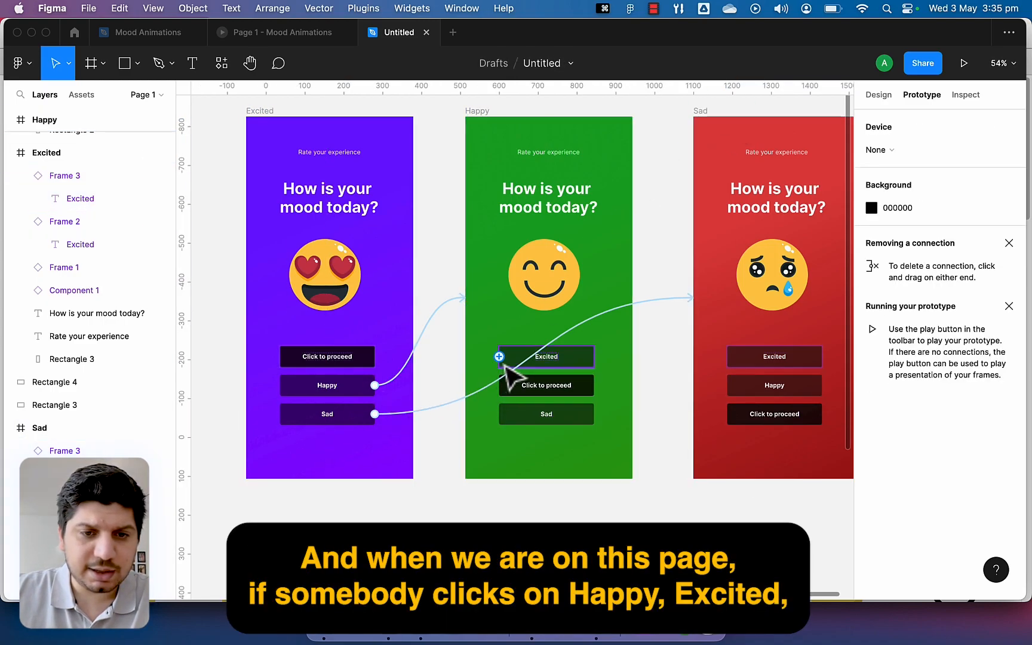
- In the Happy frame, link the Excited button to the Excited frame and the Sad button to the Sad frame
{"action": "left_click_drag", "start_coordinate": [498, 357], "coordinate": [403, 308]}
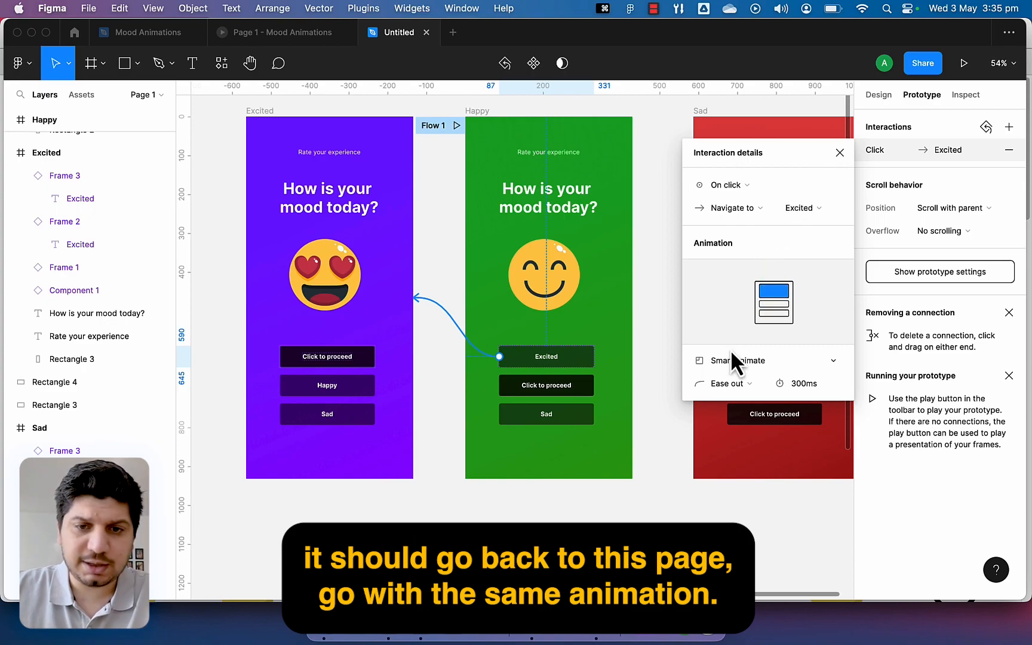
{"action": "left_click", "coordinate": [870, 146]}
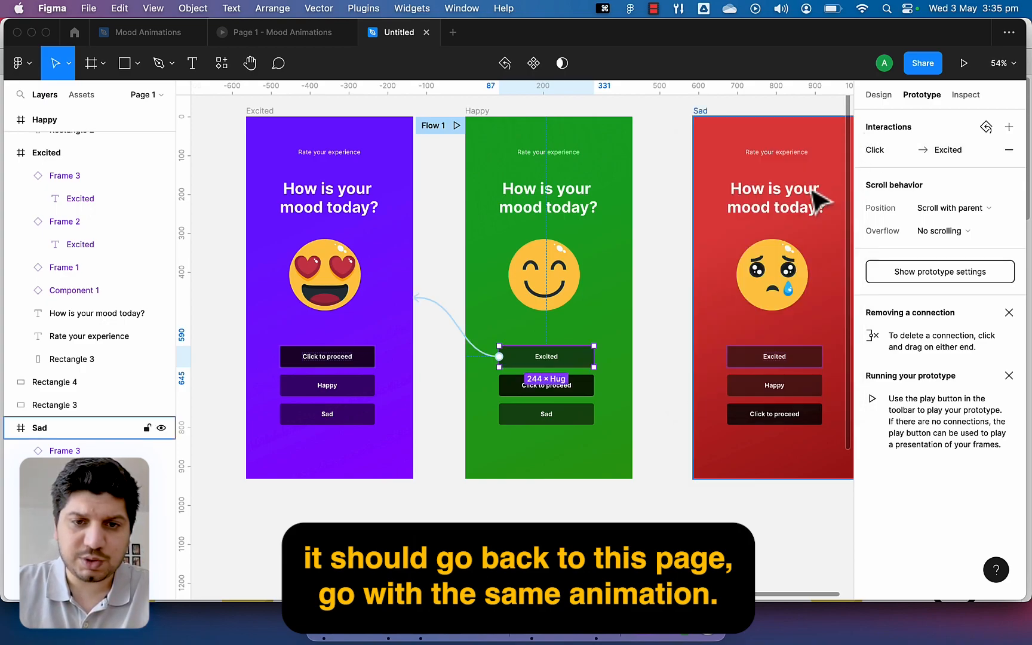
{"action": "left_click", "coordinate": [585, 418]}
{"action": "left_click_drag", "start_coordinate": [595, 414], "coordinate": [721, 360]}
{"action": "left_click", "coordinate": [838, 153]}
- In the Sad frame, link the Excited button to the Excited frame and the Happy button to the Happy frame
{"action": "left_click_drag", "start_coordinate": [667, 272], "coordinate": [548, 273]}
{"action": "left_click", "coordinate": [654, 358]}
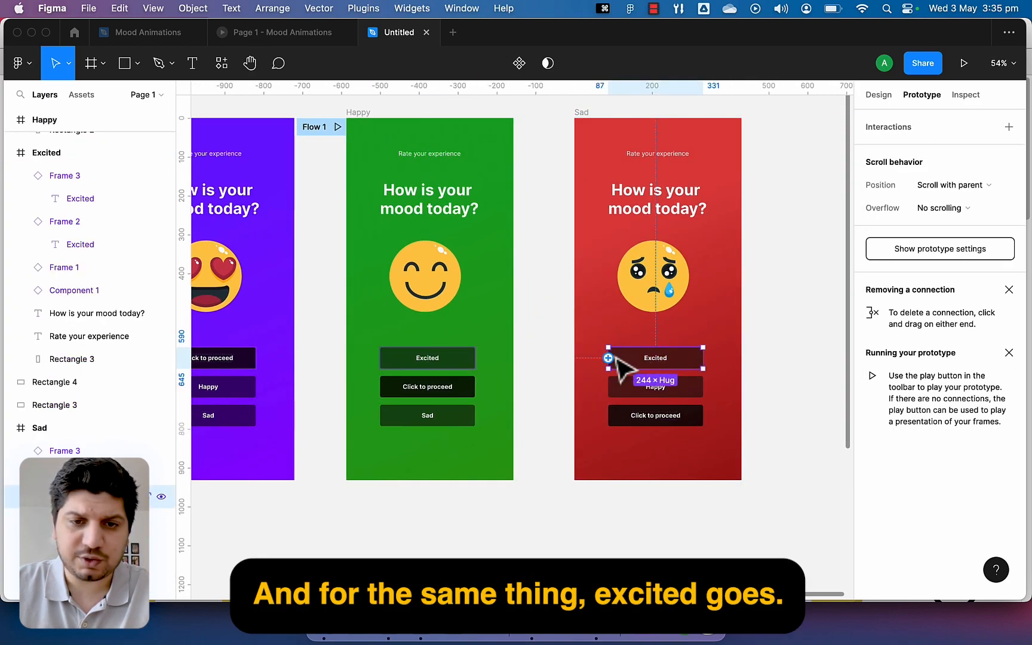
{"action": "left_click_drag", "start_coordinate": [607, 358], "coordinate": [262, 299]}
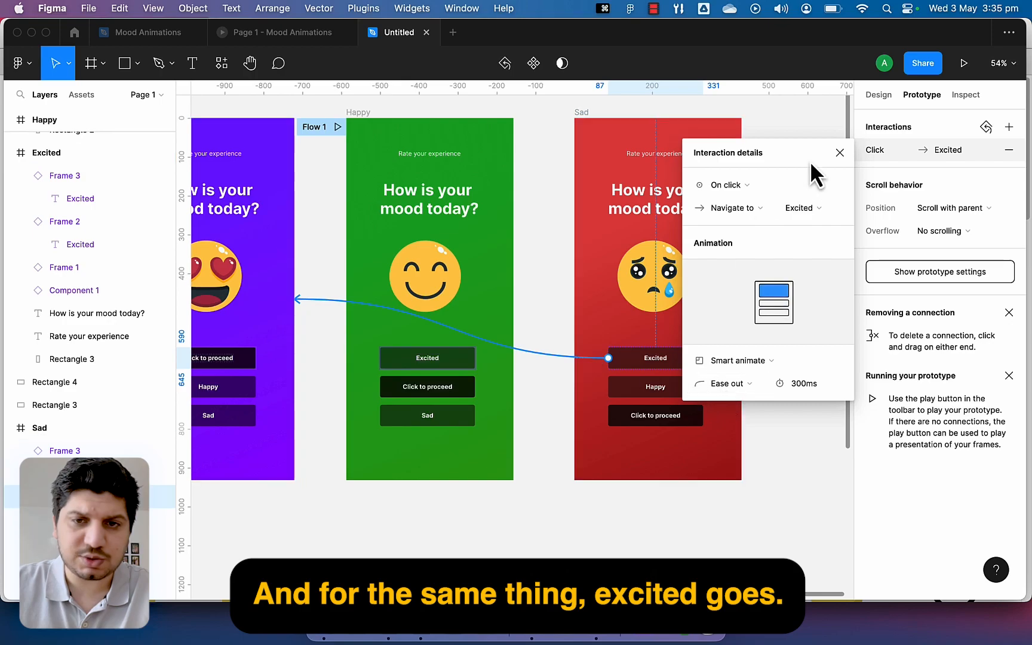
{"action": "left_click", "coordinate": [840, 153]}
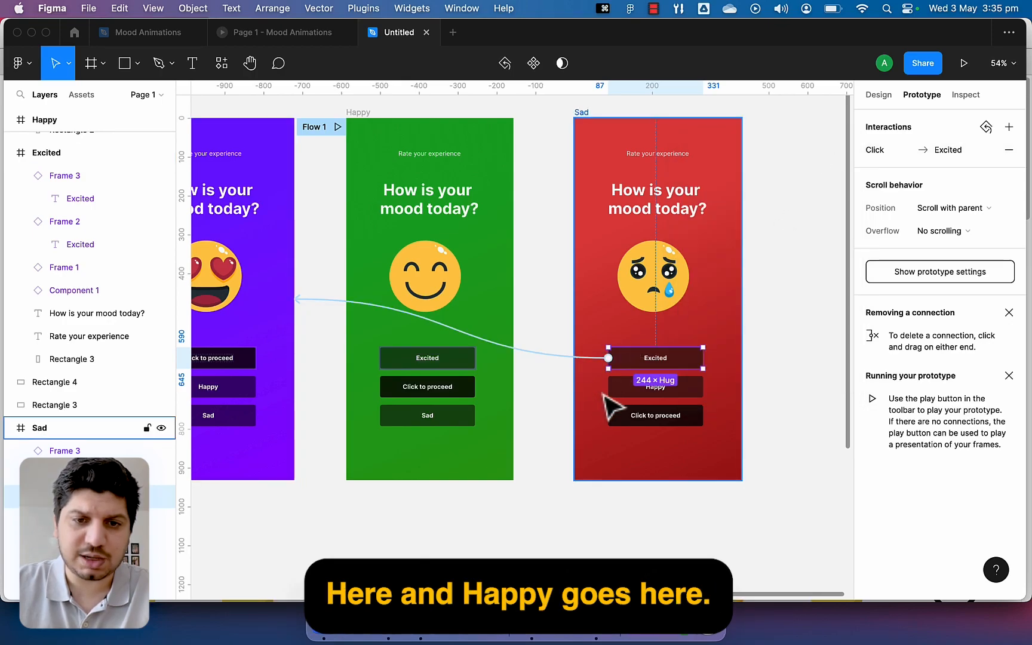
{"action": "left_click", "coordinate": [610, 394]}
{"action": "left_click_drag", "start_coordinate": [607, 387], "coordinate": [475, 271]}
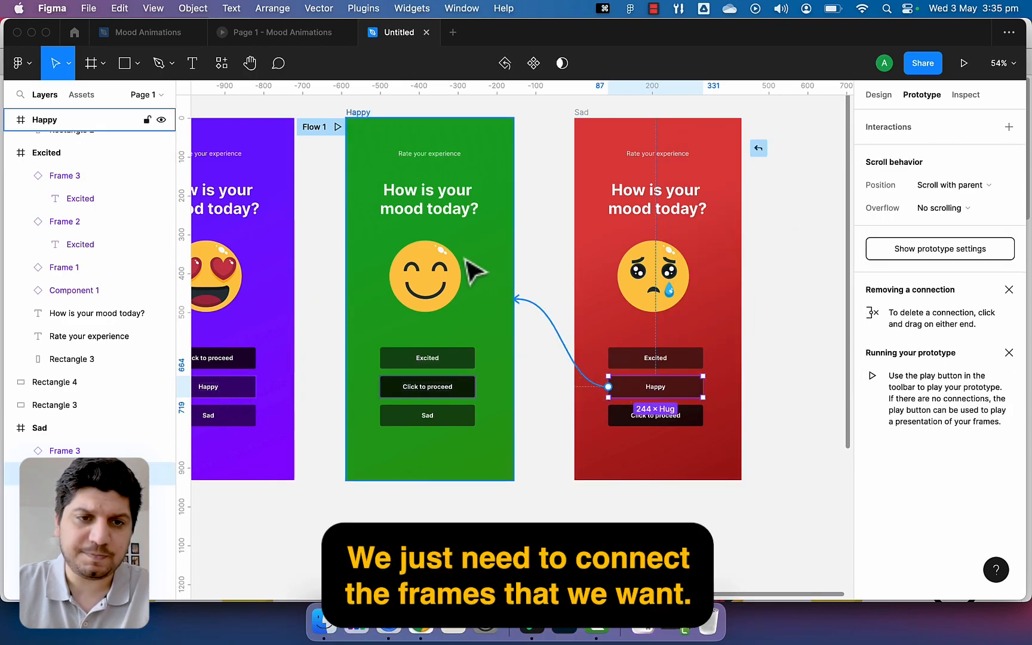
{"action": "left_click", "coordinate": [585, 477]}
{"action": "left_click_drag", "start_coordinate": [425, 360], "coordinate": [445, 338]}
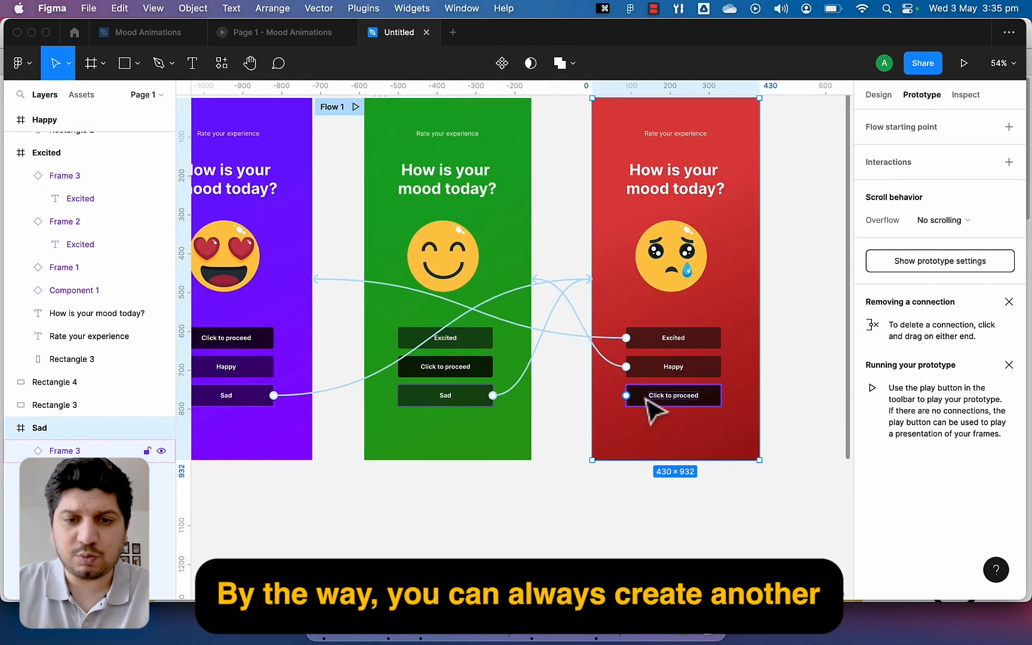
{"action": "scroll", "coordinate": [652, 411], "scroll_direction": "down", "scroll_amount": 3}
{"action": "scroll", "coordinate": [728, 379], "scroll_direction": "right", "scroll_amount": 2}
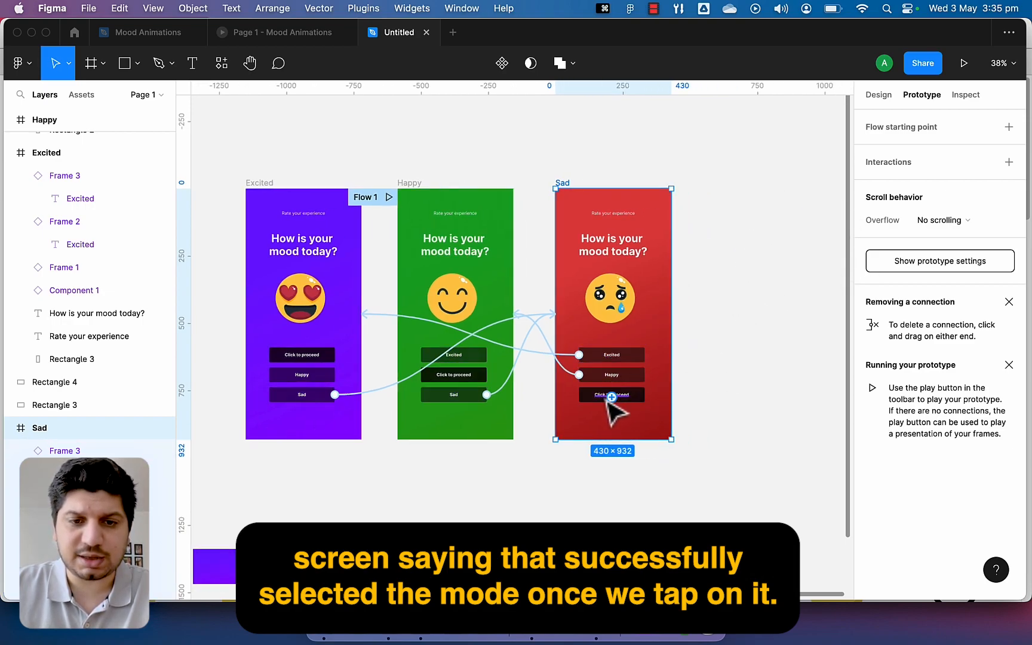
{"action": "scroll", "coordinate": [609, 400], "scroll_direction": "up", "scroll_amount": 3}
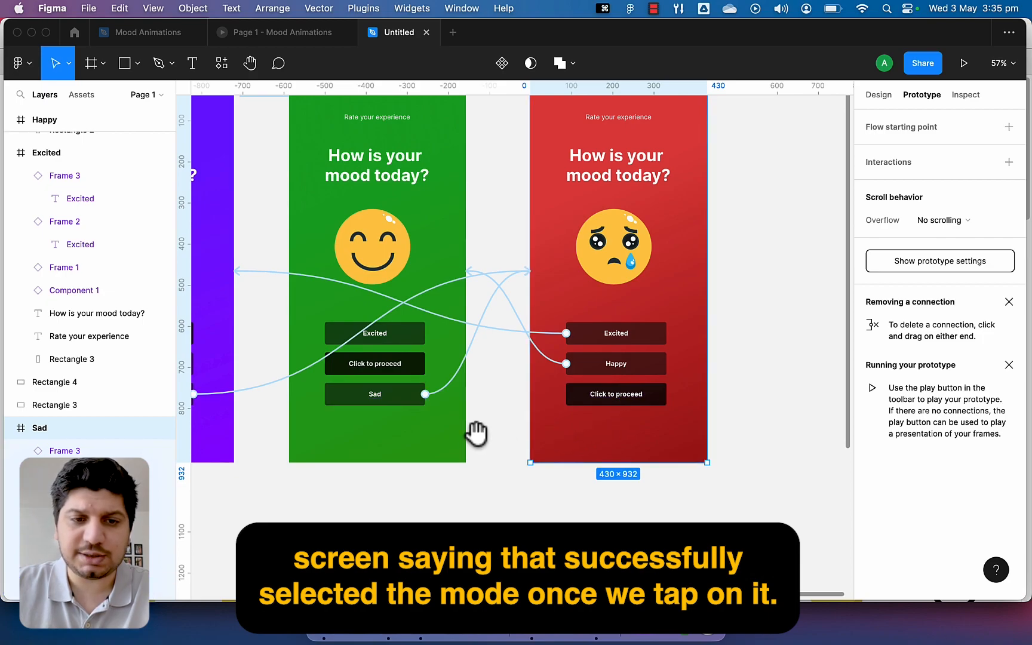
{"action": "left_click_drag", "start_coordinate": [474, 433], "coordinate": [610, 410]}
{"action": "left_click_drag", "start_coordinate": [382, 288], "coordinate": [429, 376]}
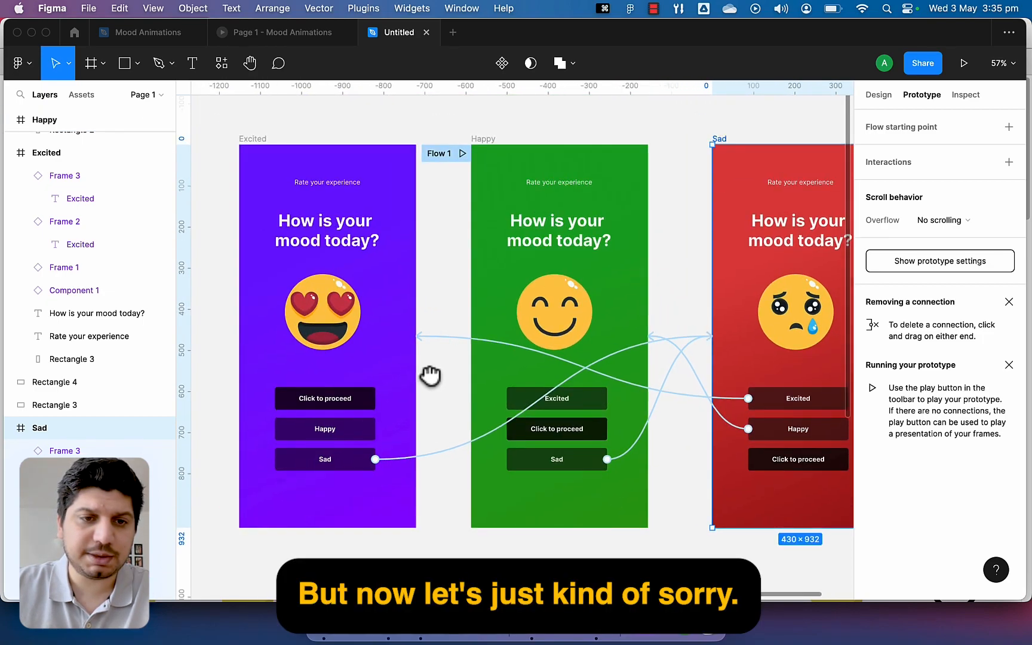
- Try to remove the Flow 1 starting point from the Happy frame
{"action": "left_click", "coordinate": [430, 154]}
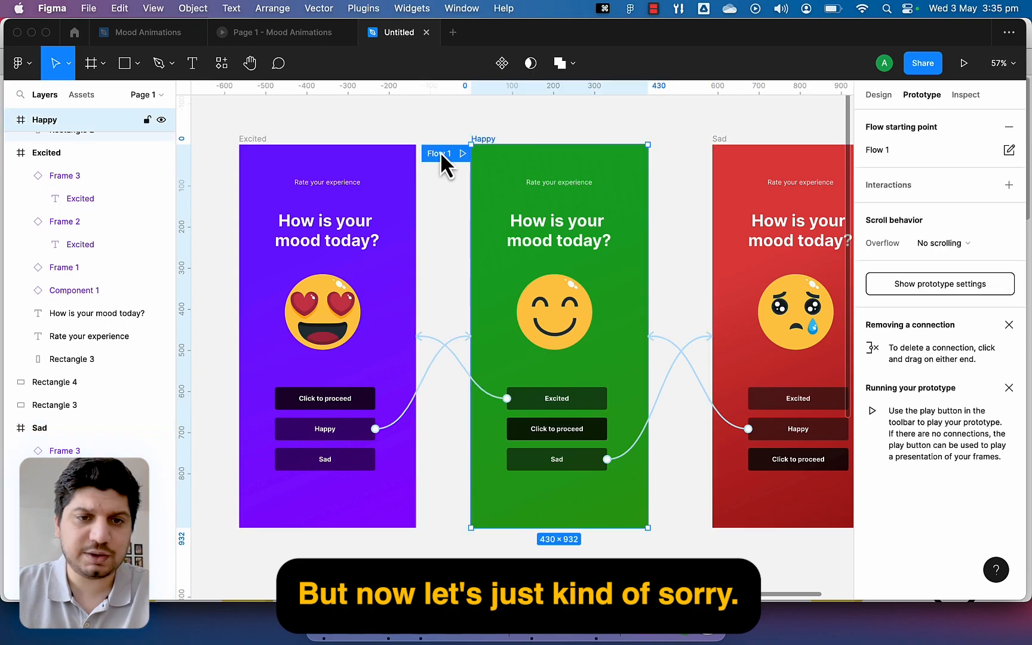
{"action": "key", "text": "BackSpace"}
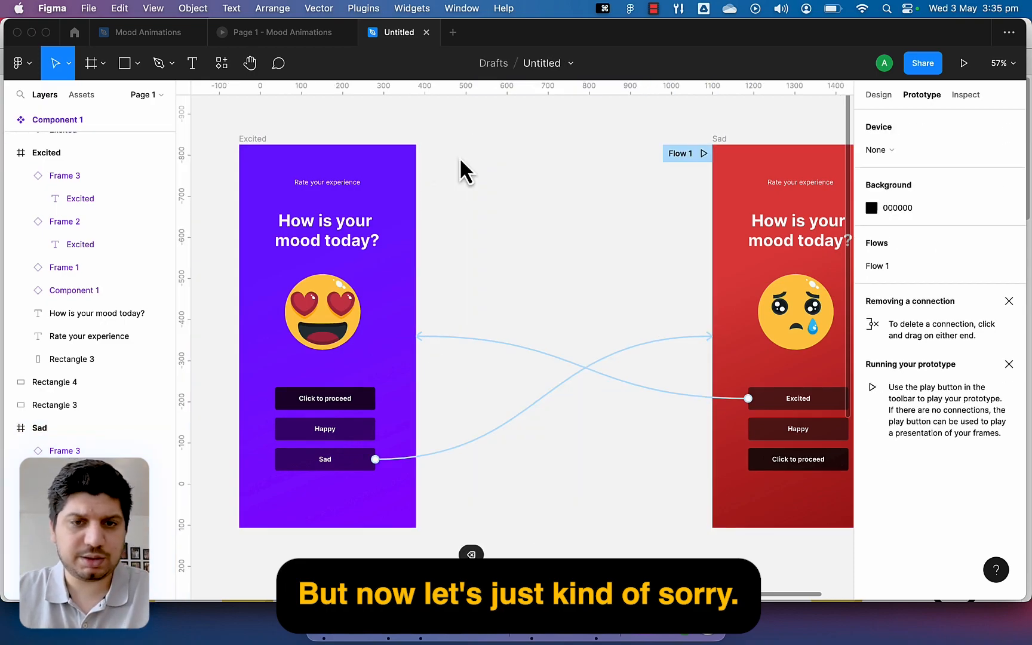
{"action": "key", "text": "super+z"}
- Make the Excited frame a flow starting point and play the prototype from it
{"action": "left_click", "coordinate": [254, 146]}
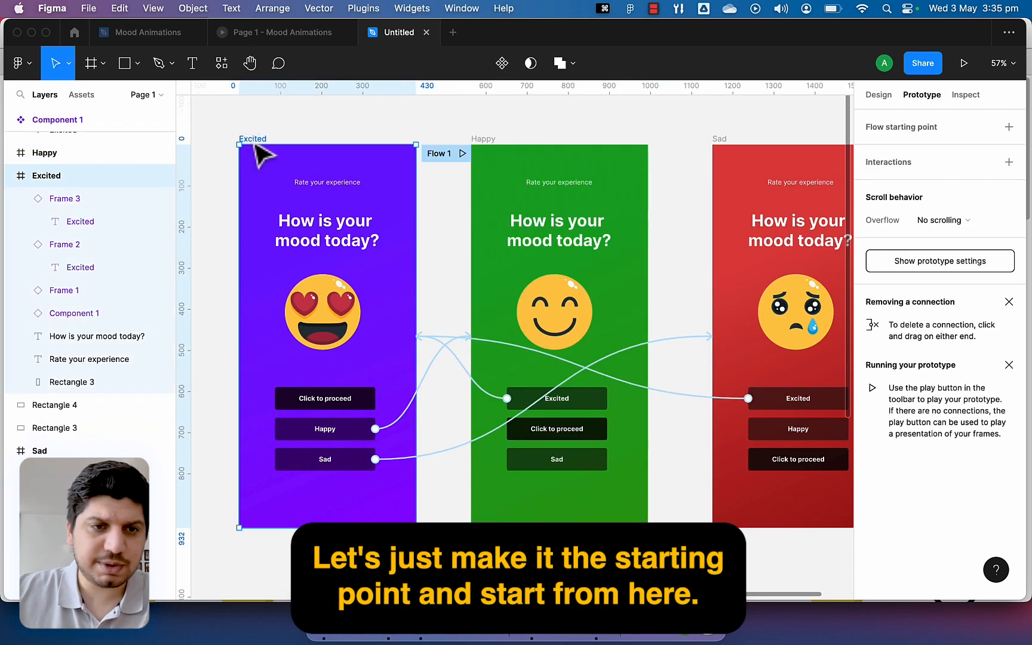
{"action": "left_click", "coordinate": [1008, 127]}
{"action": "left_click", "coordinate": [236, 154]}
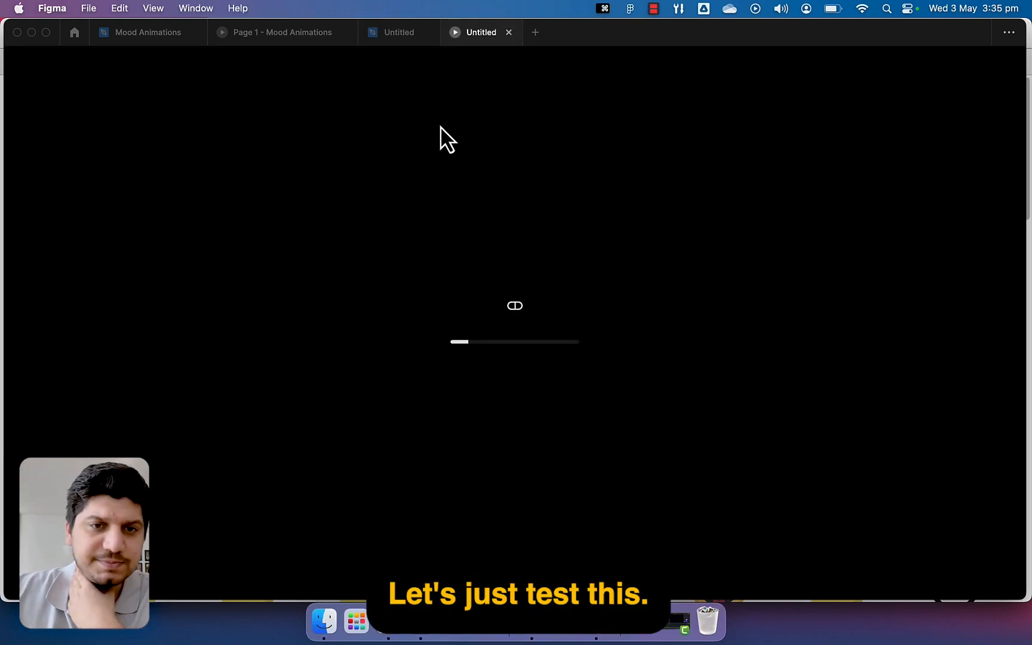
{"action": "scroll", "coordinate": [617, 422], "scroll_direction": "down", "scroll_amount": 2}
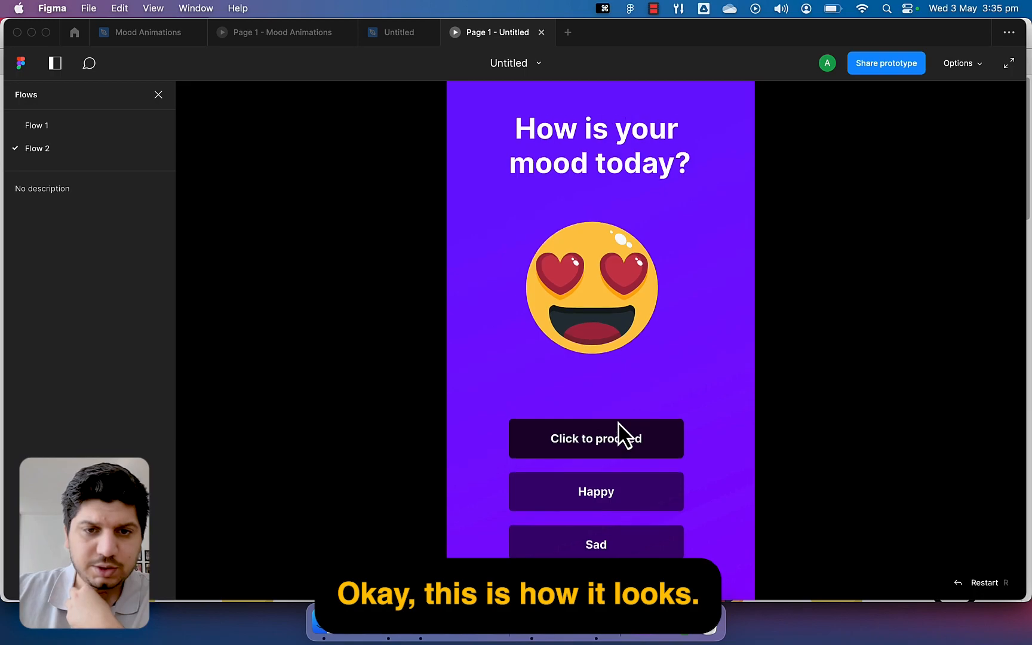
- Test the Smart animate transitions in the prototype by switching repeatedly between the Excited, Happy and Sad moods
{"action": "scroll", "coordinate": [617, 417], "scroll_direction": "up", "scroll_amount": 2}
{"action": "scroll", "coordinate": [620, 419], "scroll_direction": "down", "scroll_amount": 2}
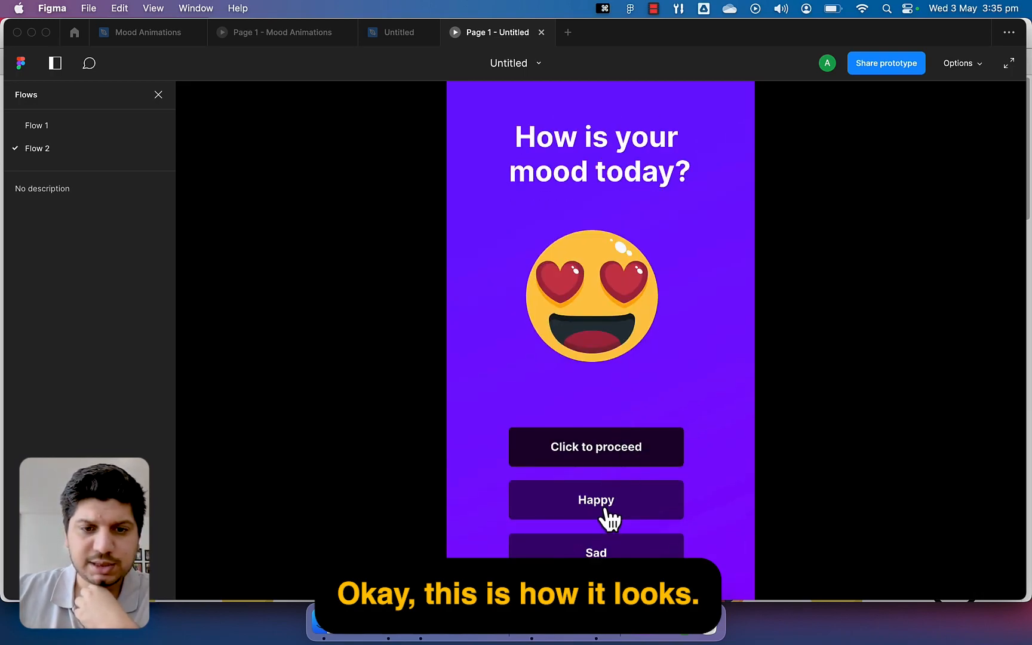
{"action": "left_click", "coordinate": [609, 518]}
{"action": "left_click", "coordinate": [627, 549]}
{"action": "left_click", "coordinate": [631, 512]}
{"action": "left_click", "coordinate": [632, 465]}
{"action": "left_click", "coordinate": [624, 491]}
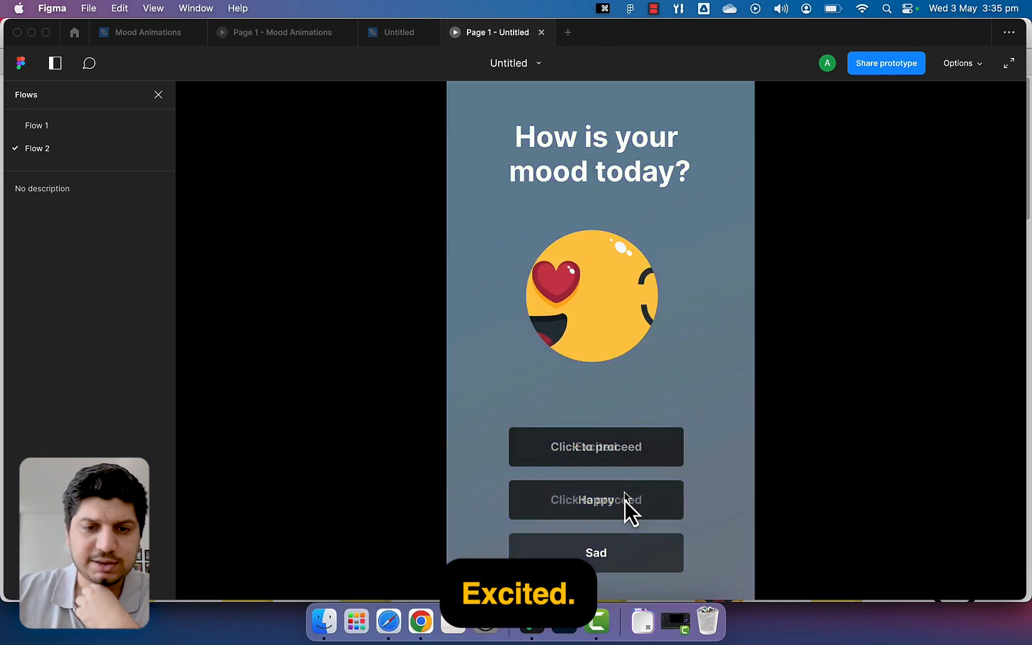
{"action": "left_click", "coordinate": [621, 553]}
{"action": "left_click", "coordinate": [624, 448]}
{"action": "left_click", "coordinate": [622, 487]}
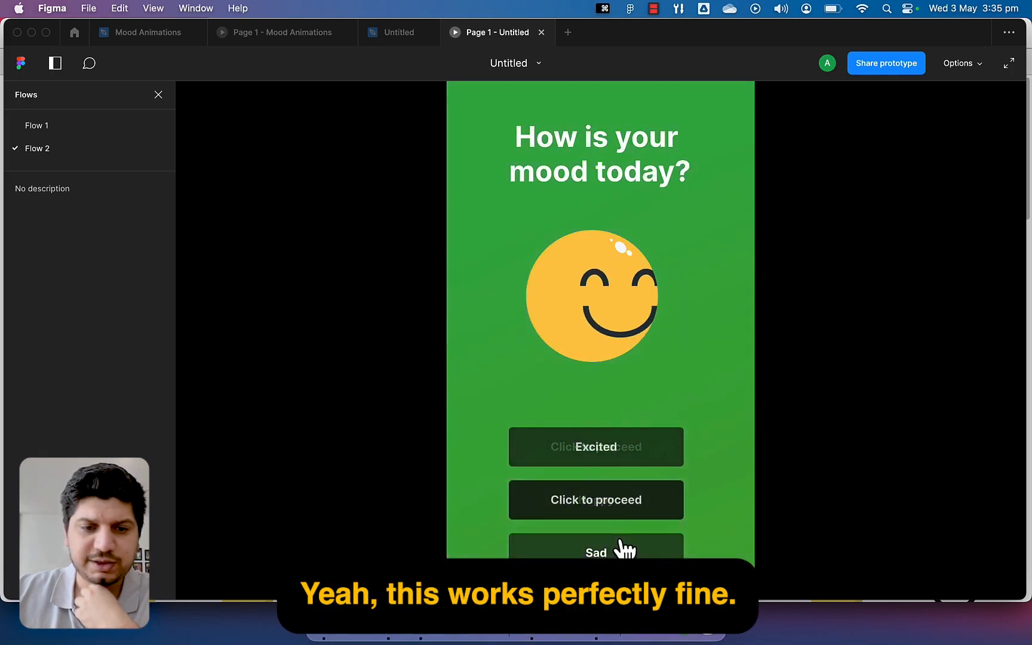
{"action": "left_click", "coordinate": [624, 549]}
{"action": "left_click", "coordinate": [621, 514]}
{"action": "left_click", "coordinate": [617, 463]}
{"action": "left_click", "coordinate": [618, 509]}
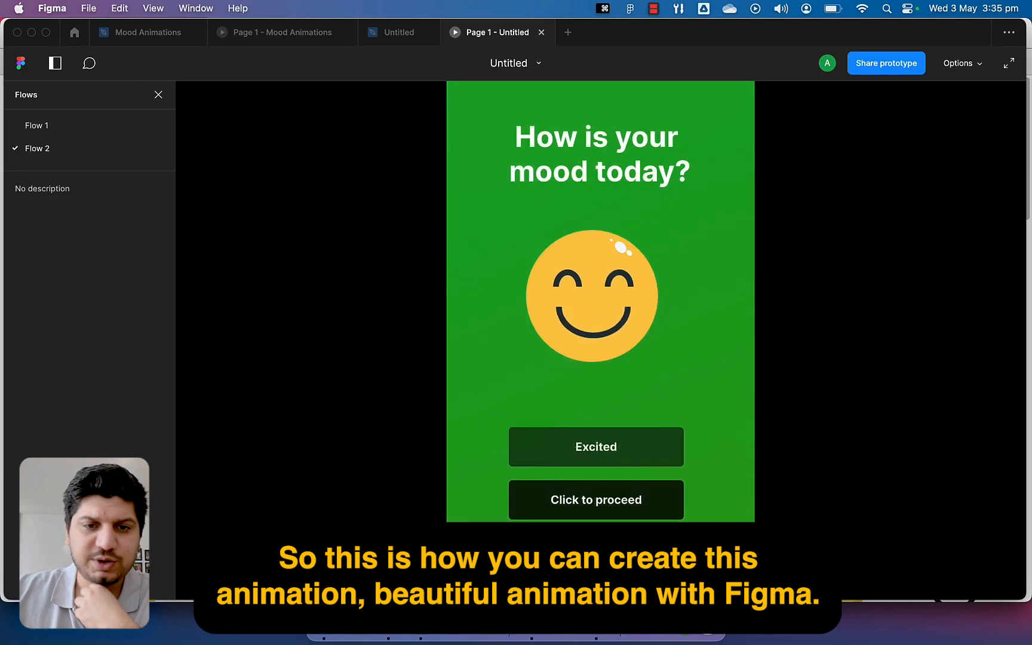
{"action": "left_click", "coordinate": [631, 502]}
{"action": "left_click", "coordinate": [631, 502]}
{"action": "left_click", "coordinate": [635, 461]}
{"action": "left_click", "coordinate": [627, 503]}
{"action": "left_click", "coordinate": [625, 549]}
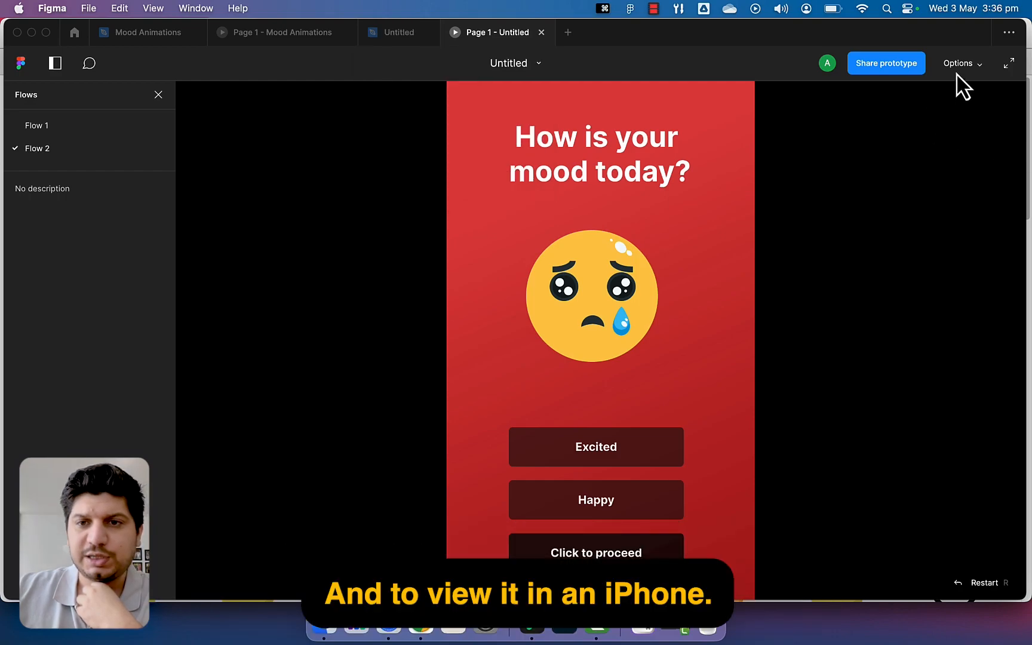
- Return to the design file and set the prototype device to iPhone 14 Pro Max
{"action": "left_click", "coordinate": [961, 65]}
{"action": "left_click", "coordinate": [961, 76]}
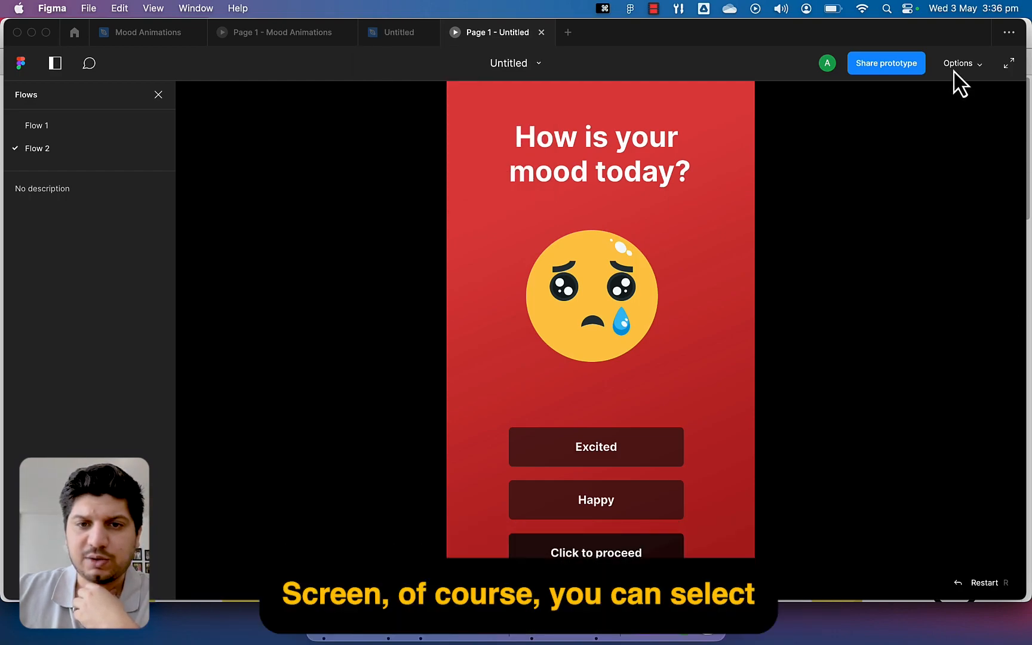
{"action": "left_click", "coordinate": [398, 32]}
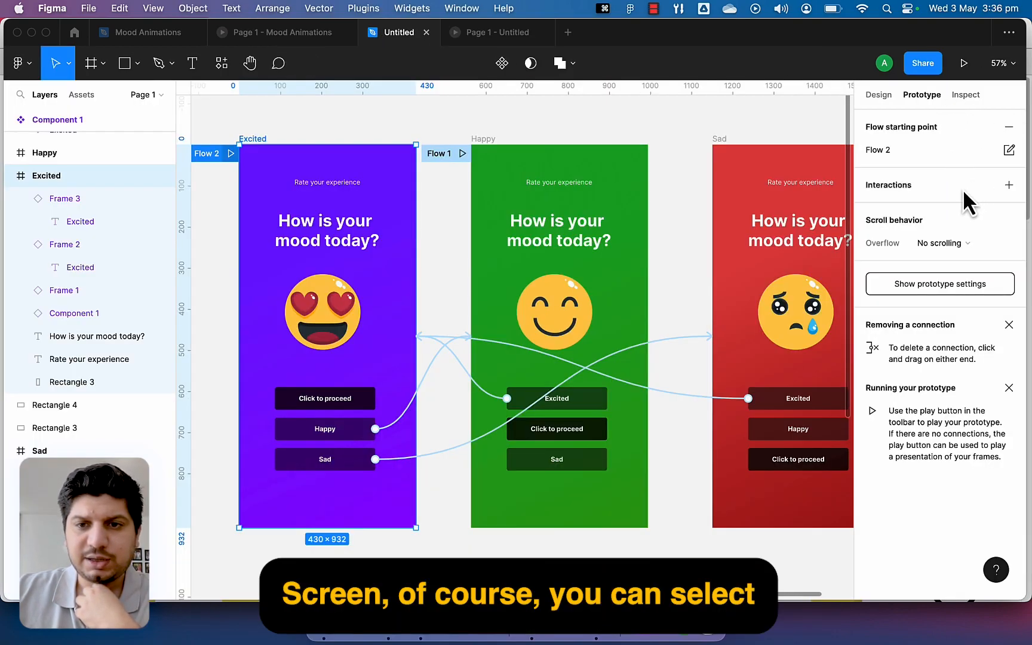
{"action": "left_click", "coordinate": [762, 119]}
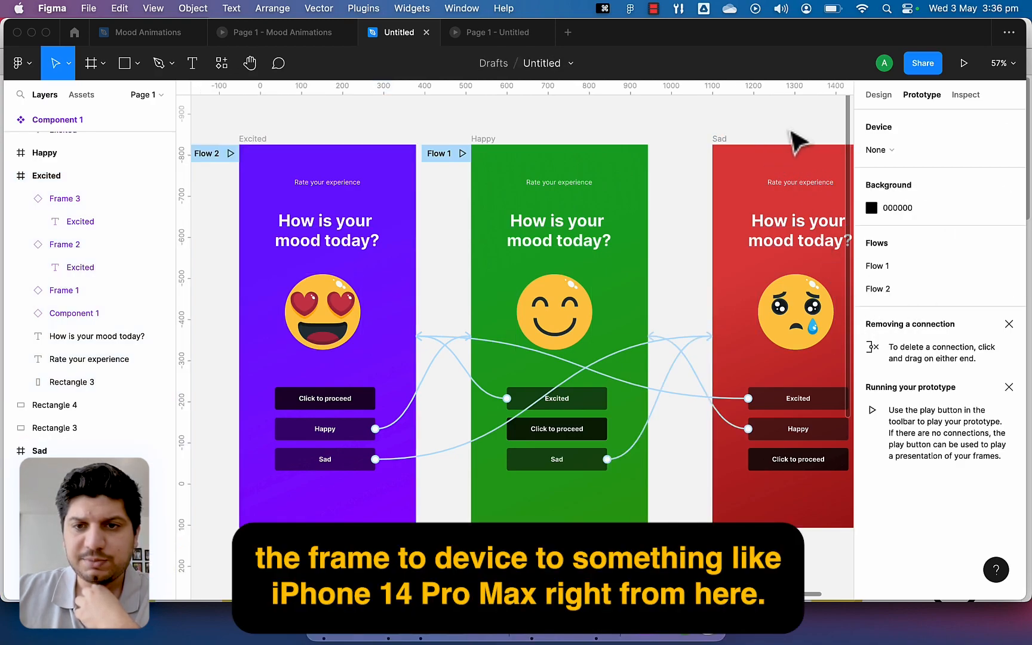
{"action": "left_click", "coordinate": [949, 149]}
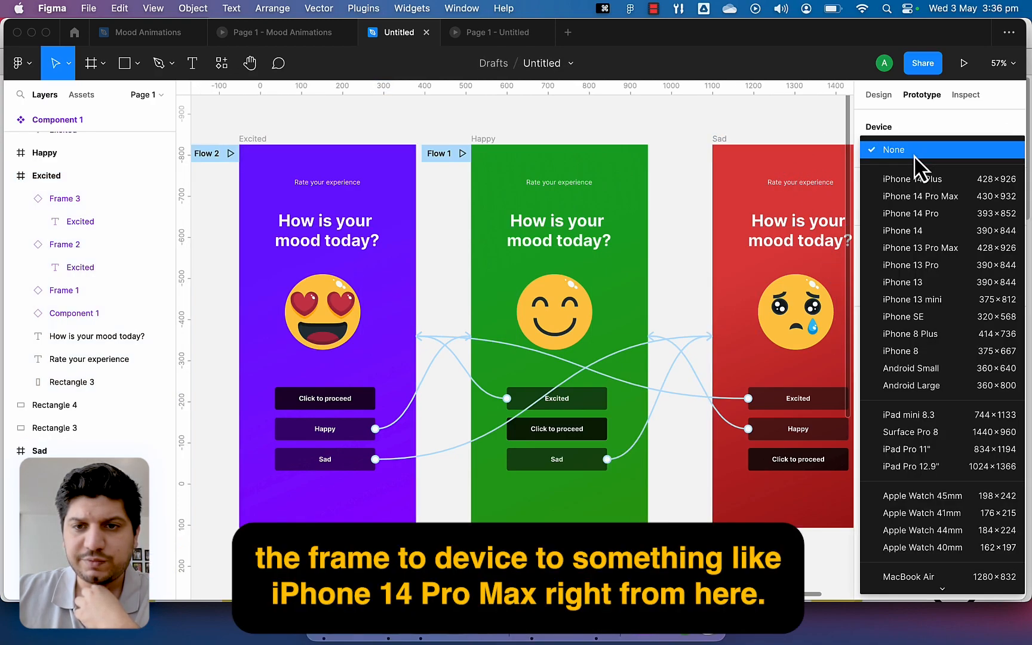
{"action": "left_click", "coordinate": [931, 196]}
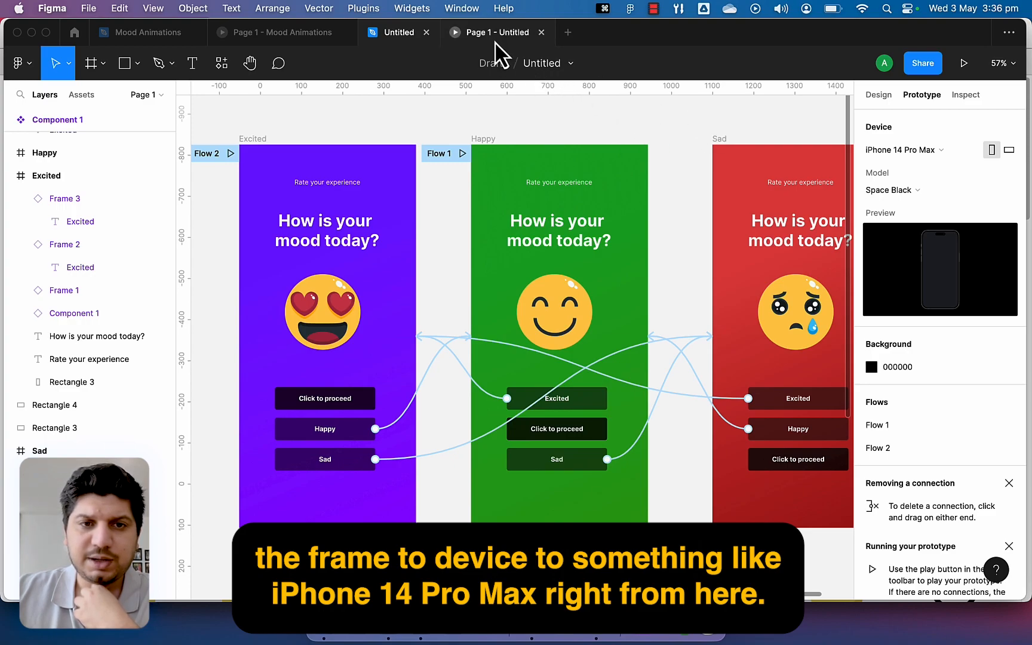
- Play the prototype in the iPhone frame and test its mood buttons, starting with Sad
{"action": "left_click", "coordinate": [963, 64]}
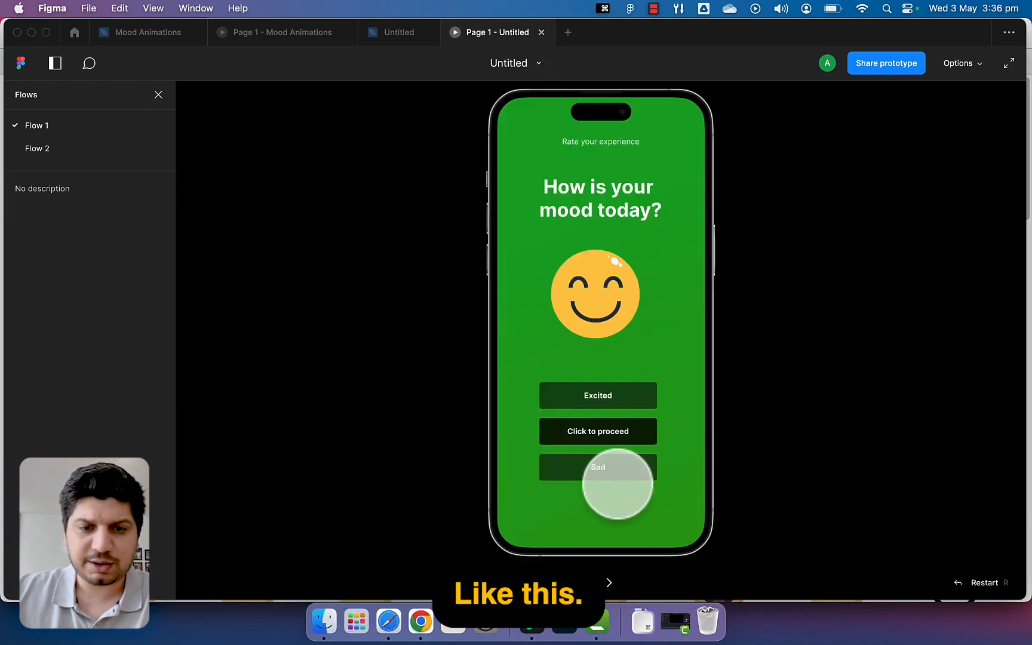
{"action": "left_click", "coordinate": [617, 475]}
{"action": "left_click", "coordinate": [628, 429]}
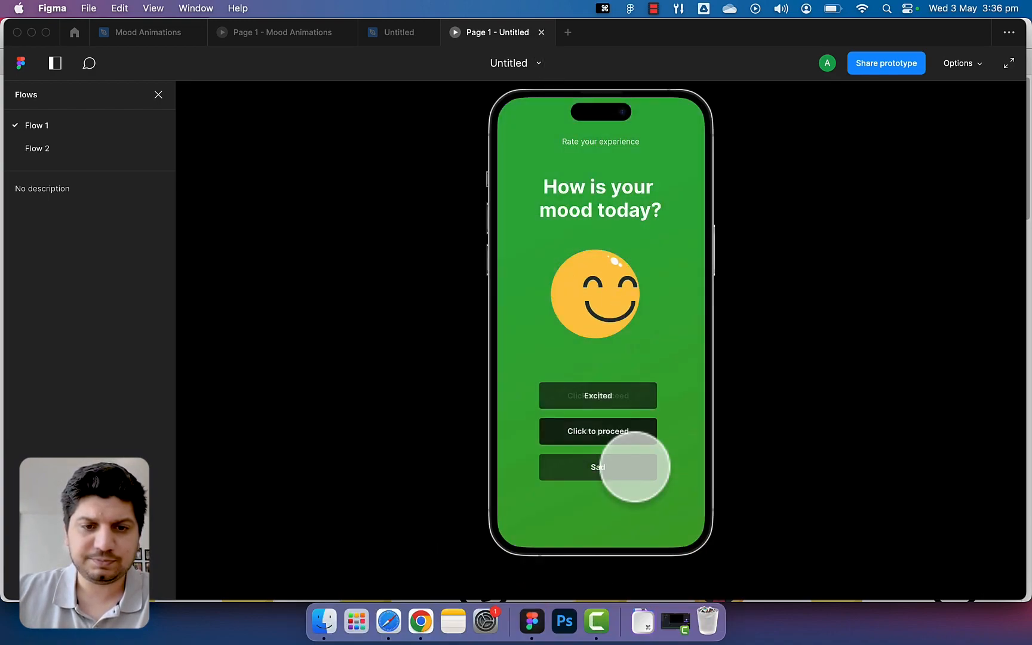